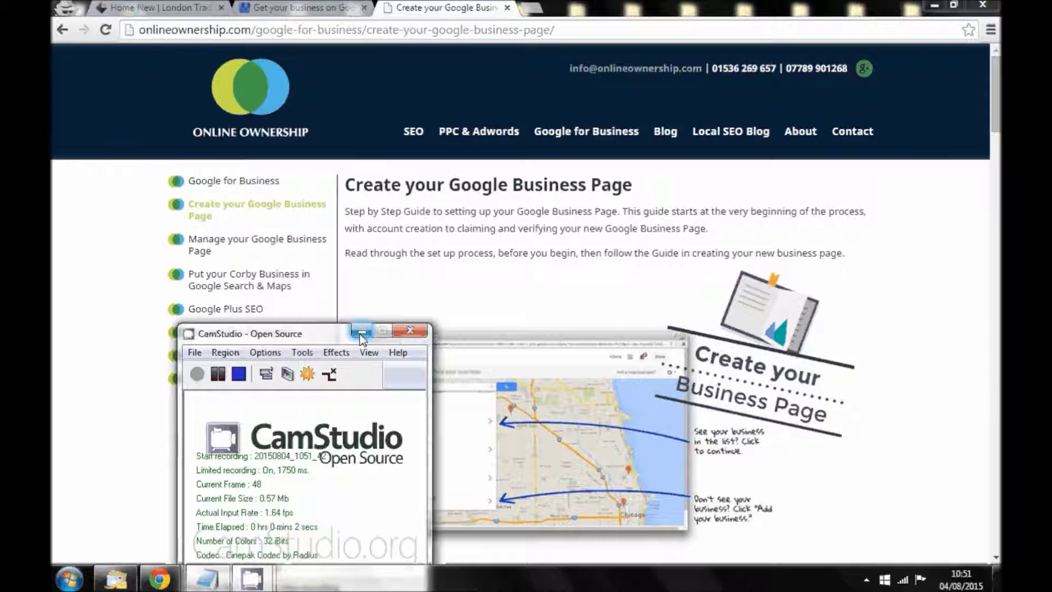
Hide the recording tool, read the business page guide, and switch to the London Trading Group home page
{"action": "left_click", "coordinate": [360, 332]}
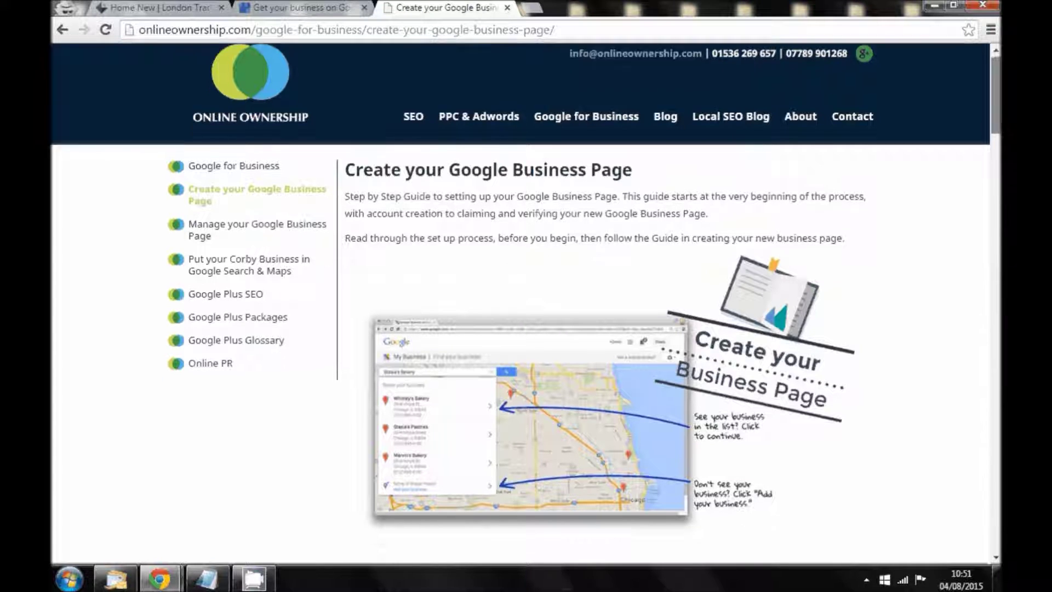
{"action": "scroll", "coordinate": [525, 295], "scroll_direction": "down", "scroll_amount": 5}
{"action": "scroll", "coordinate": [526, 296], "scroll_direction": "down", "scroll_amount": 5}
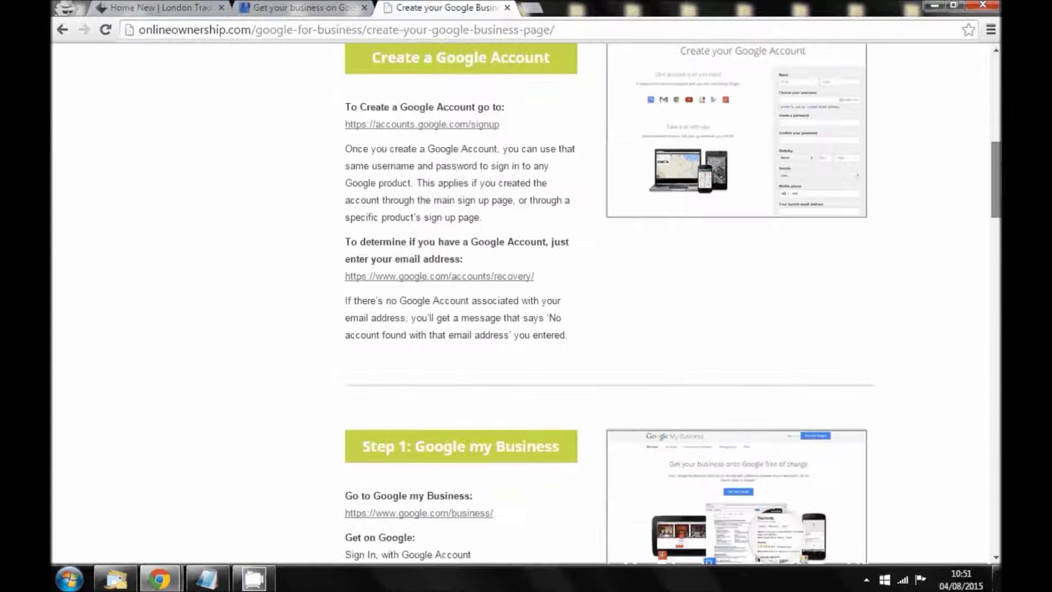
{"action": "scroll", "coordinate": [526, 296], "scroll_direction": "up", "scroll_amount": 10}
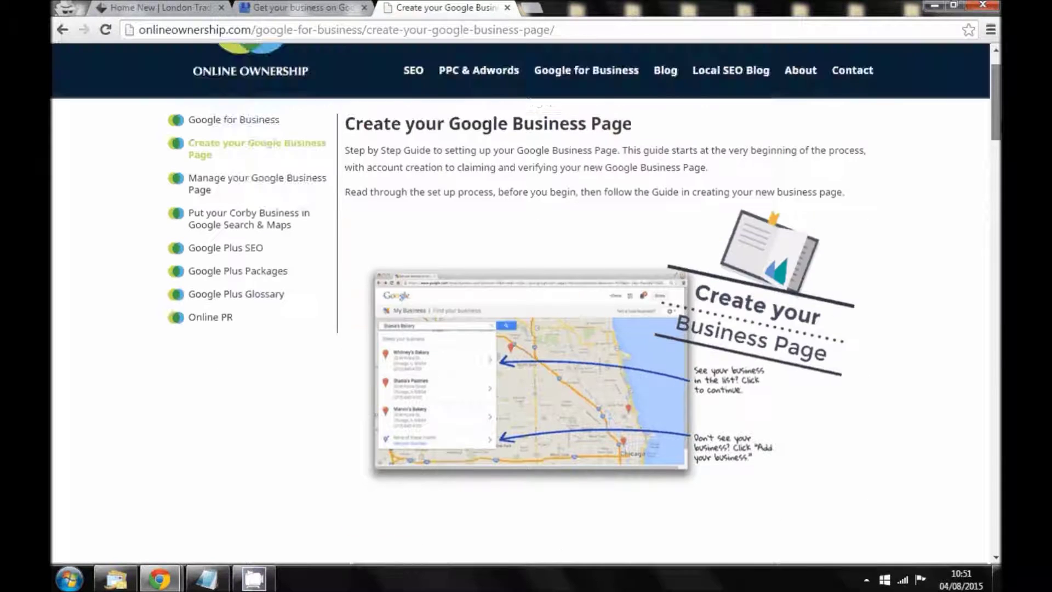
{"action": "scroll", "coordinate": [526, 296], "scroll_direction": "up", "scroll_amount": 1}
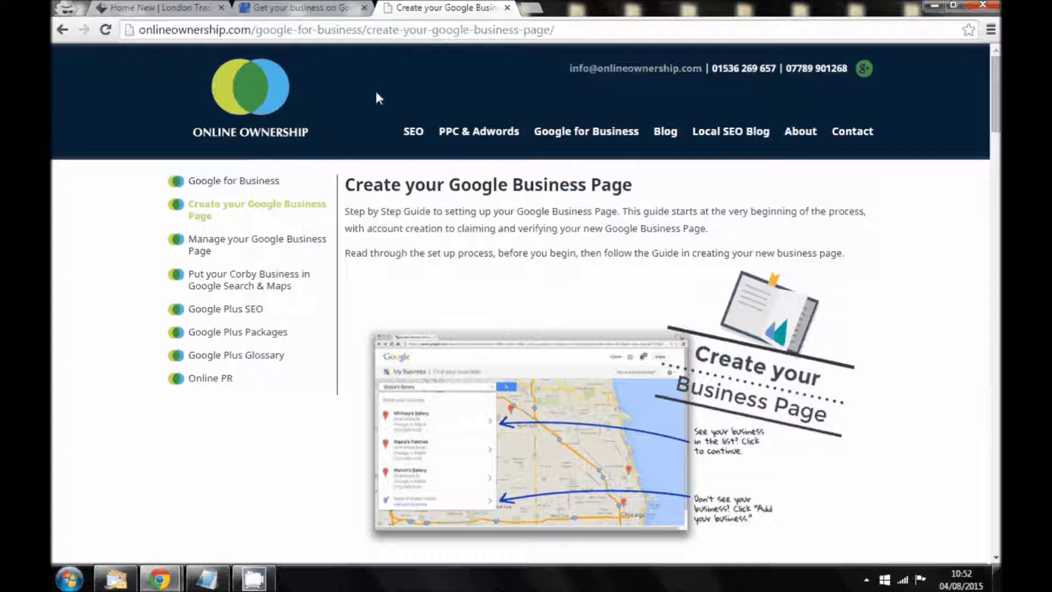
{"action": "left_click", "coordinate": [185, 13]}
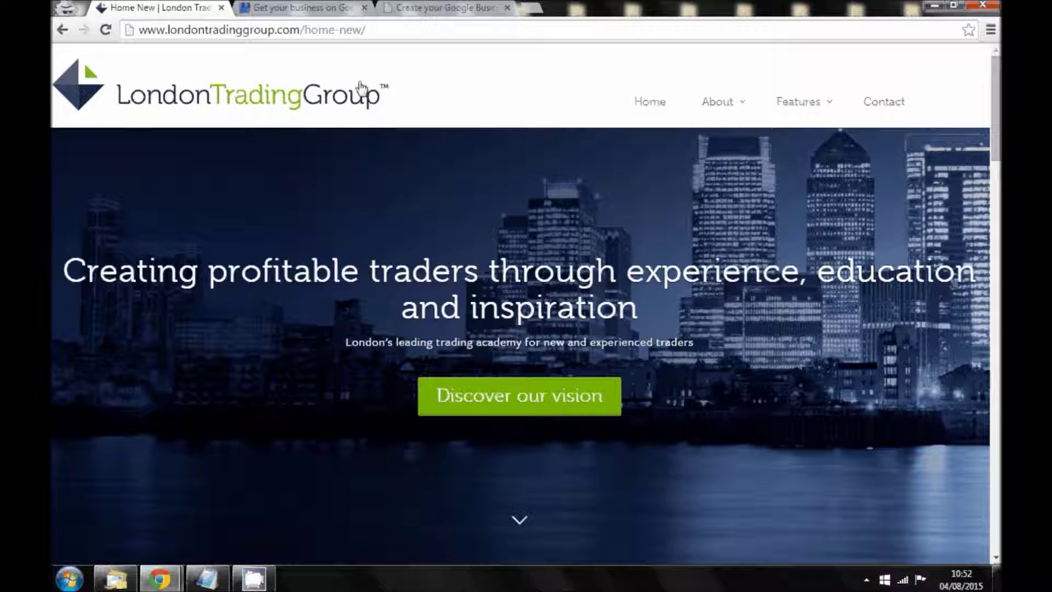
Load google.com/business/ in the Get your business on Google tab
{"action": "left_click", "coordinate": [302, 8]}
{"action": "left_click", "coordinate": [324, 30]}
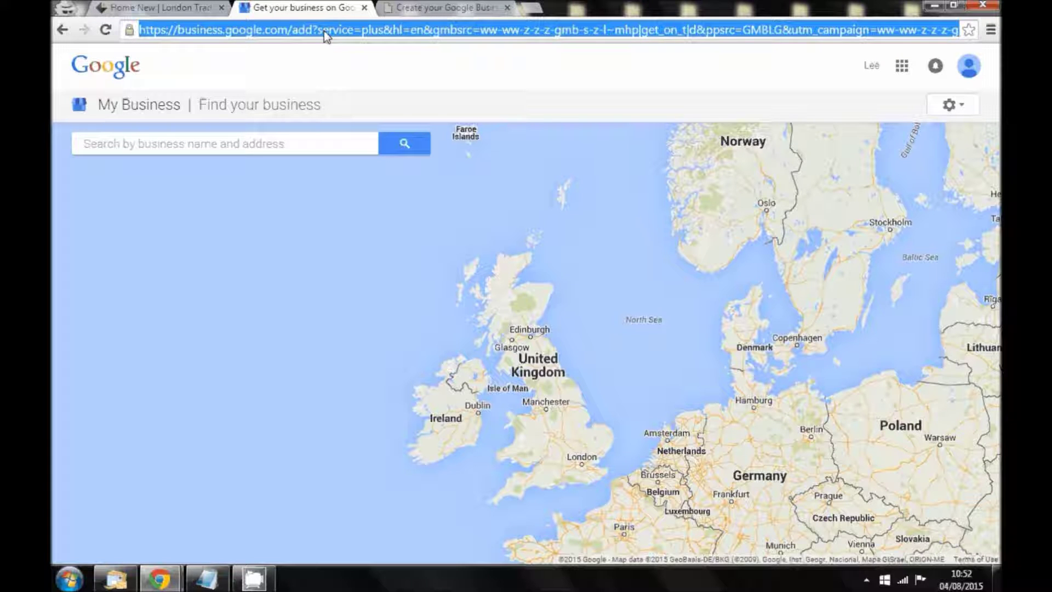
{"action": "type", "text": "google.com/business/"}
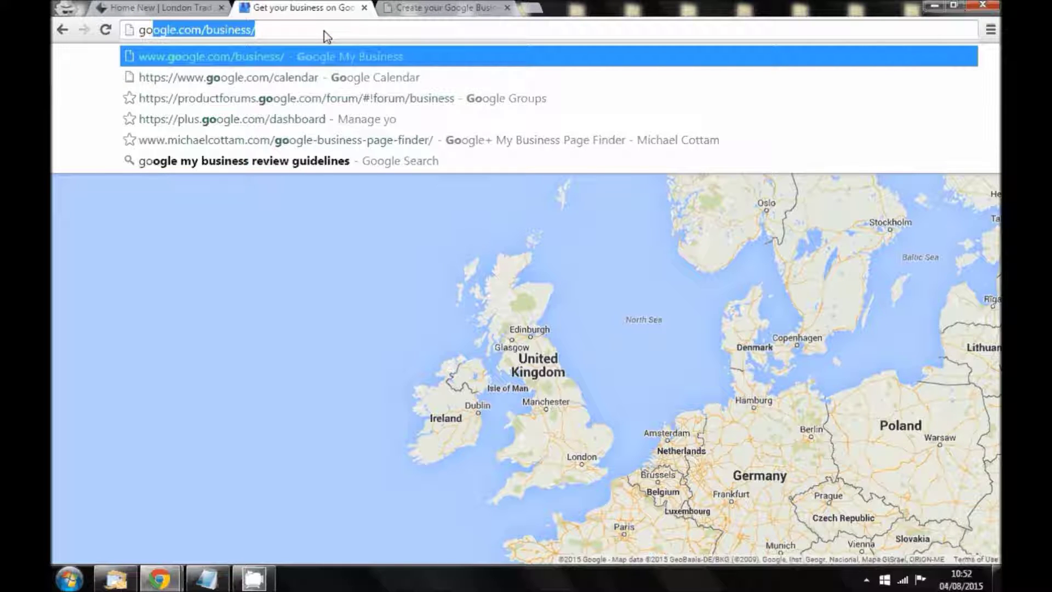
{"action": "key", "text": "Return"}
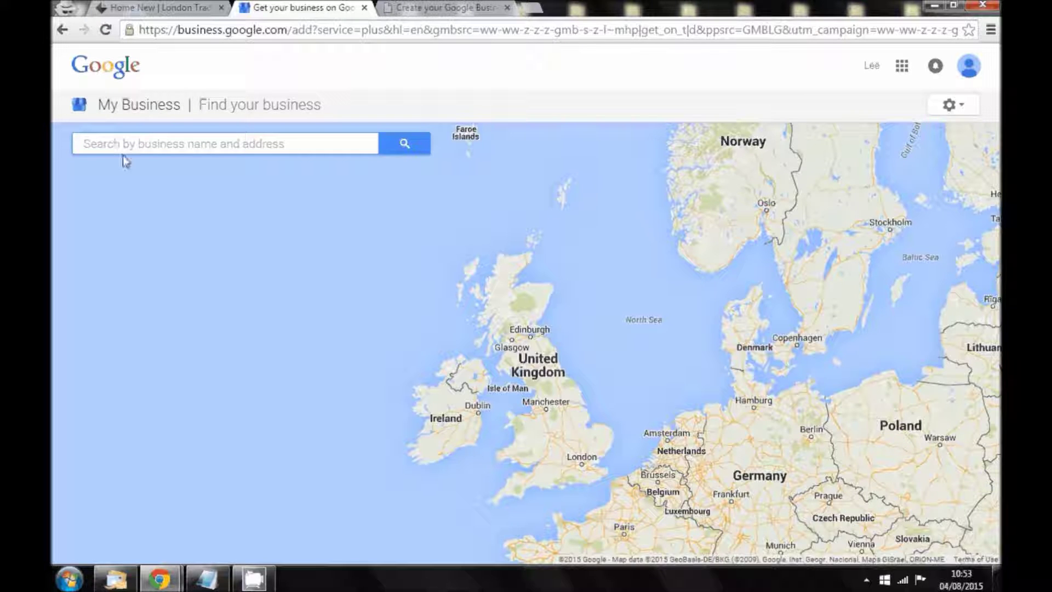
Bring the Notepad notes with London Trading Group's address, phone and e-mail to the front
{"action": "left_click", "coordinate": [214, 579]}
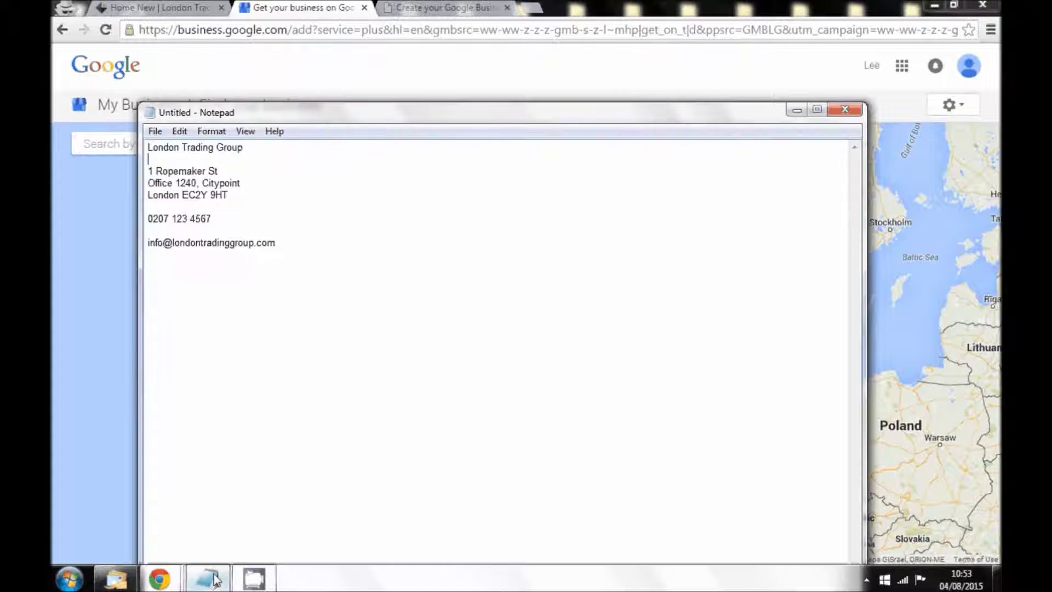
Search for 'London Trading Group' copied from the notes, then add it as a new business
{"action": "left_click_drag", "start_coordinate": [242, 147], "coordinate": [148, 148]}
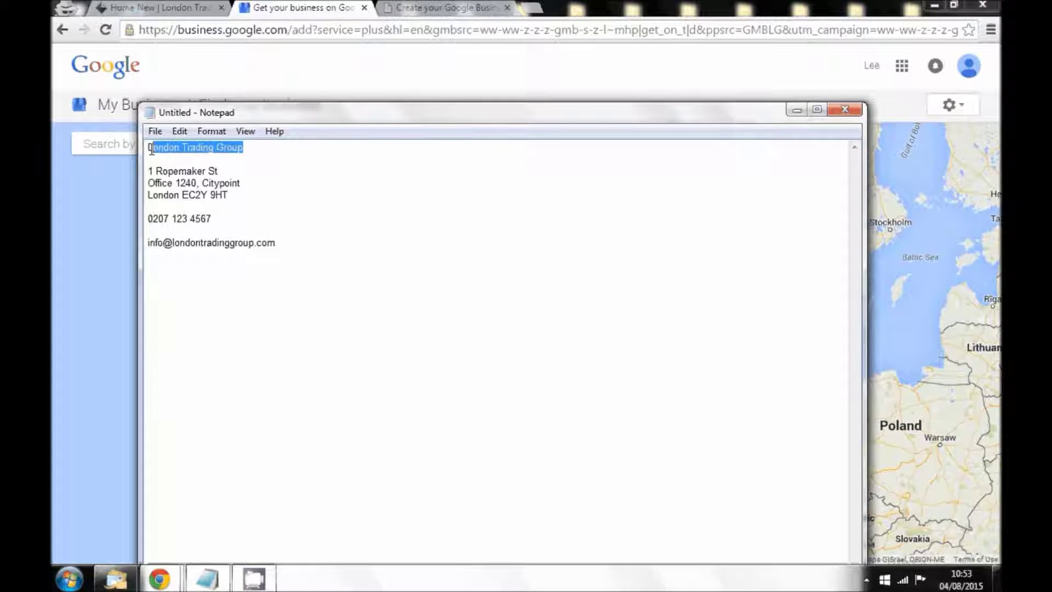
{"action": "right_click", "coordinate": [160, 150]}
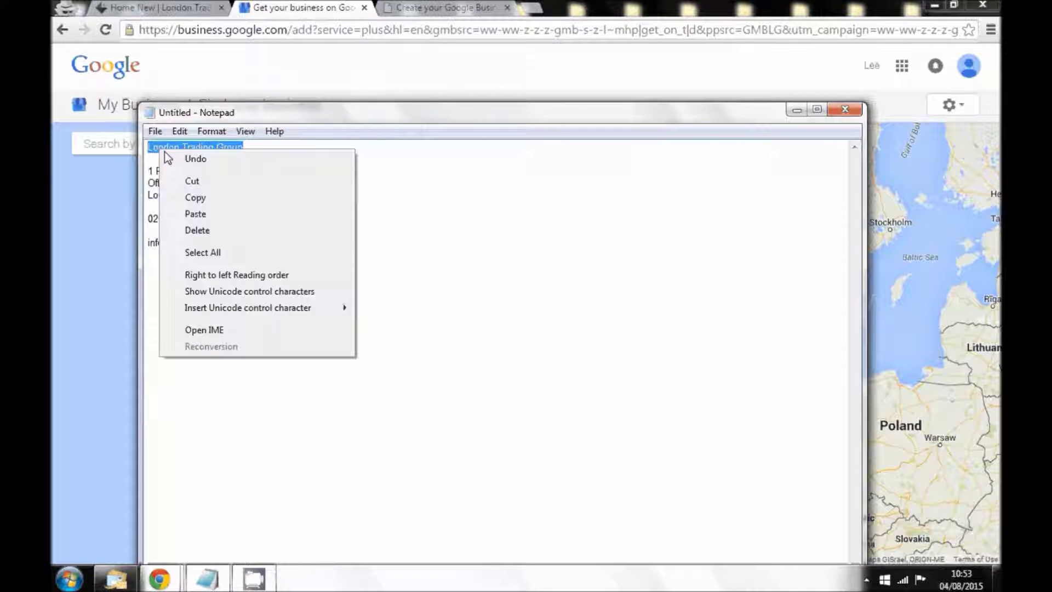
{"action": "left_click", "coordinate": [195, 197]}
{"action": "left_click", "coordinate": [116, 142]}
{"action": "right_click", "coordinate": [116, 143]}
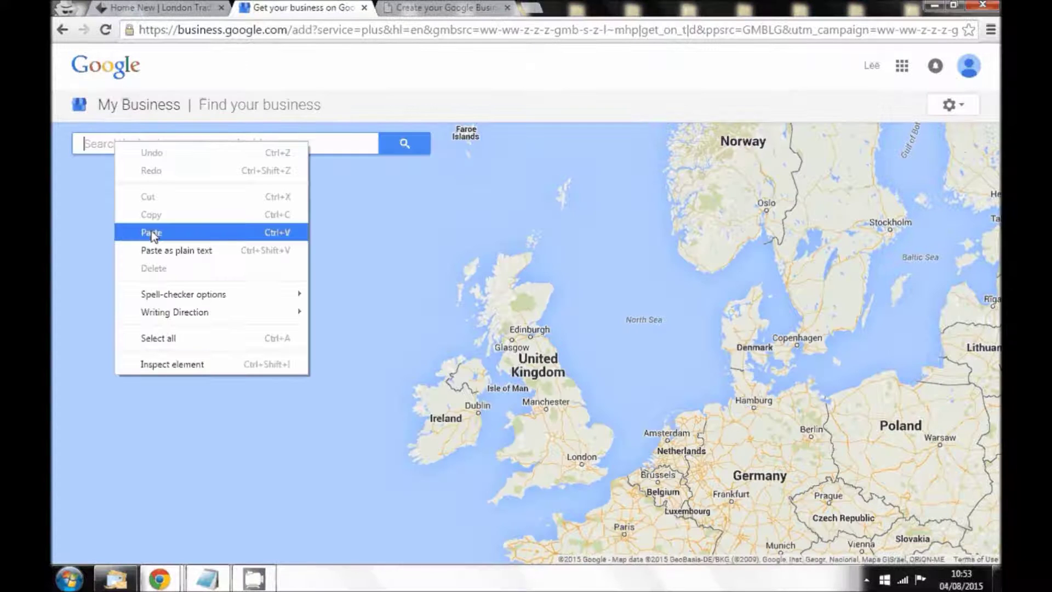
{"action": "left_click", "coordinate": [151, 232]}
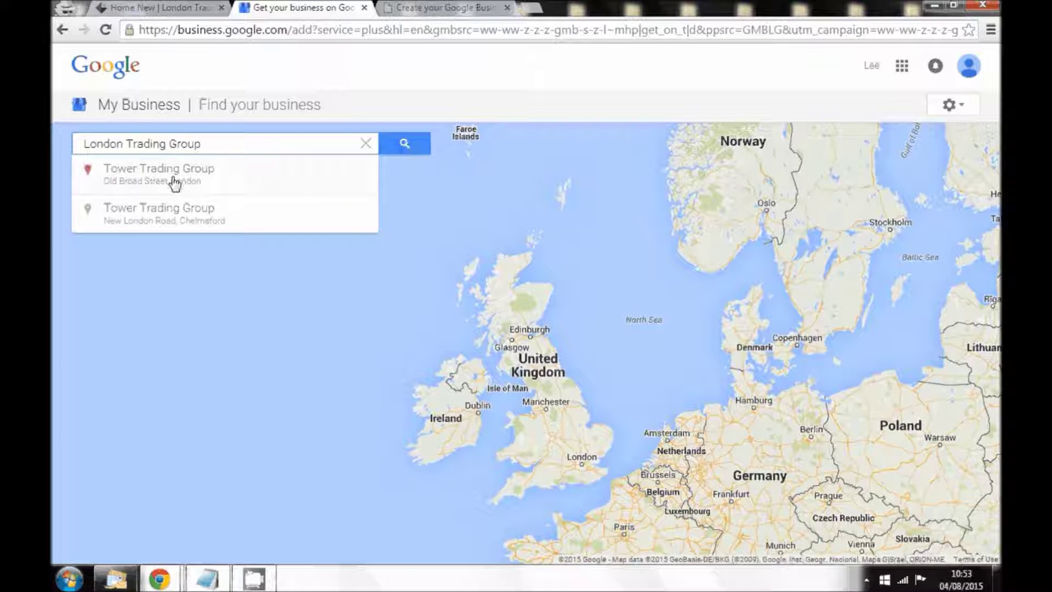
{"action": "left_click", "coordinate": [410, 146]}
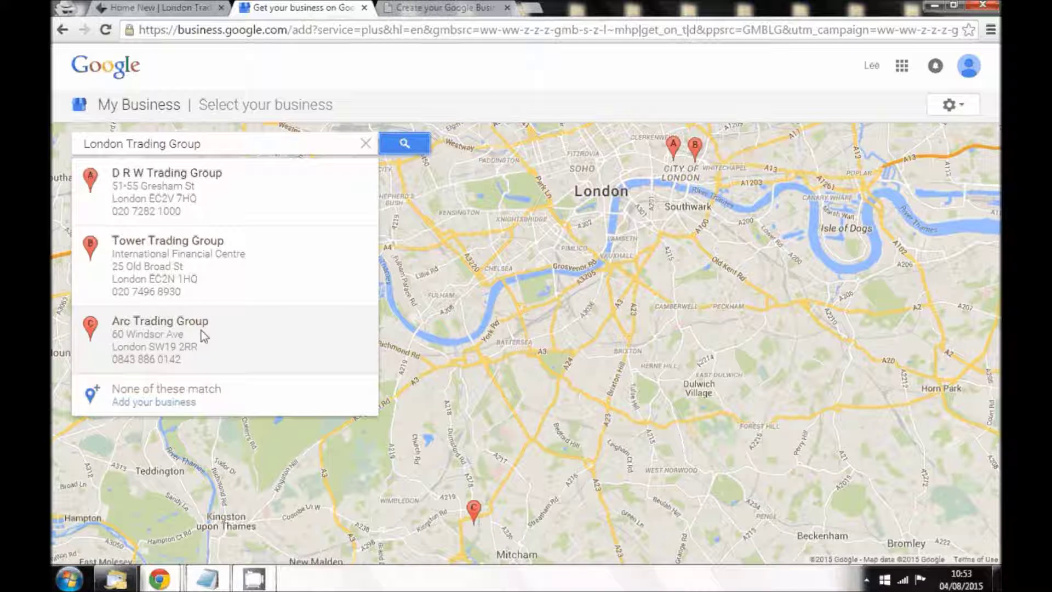
{"action": "left_click", "coordinate": [188, 403]}
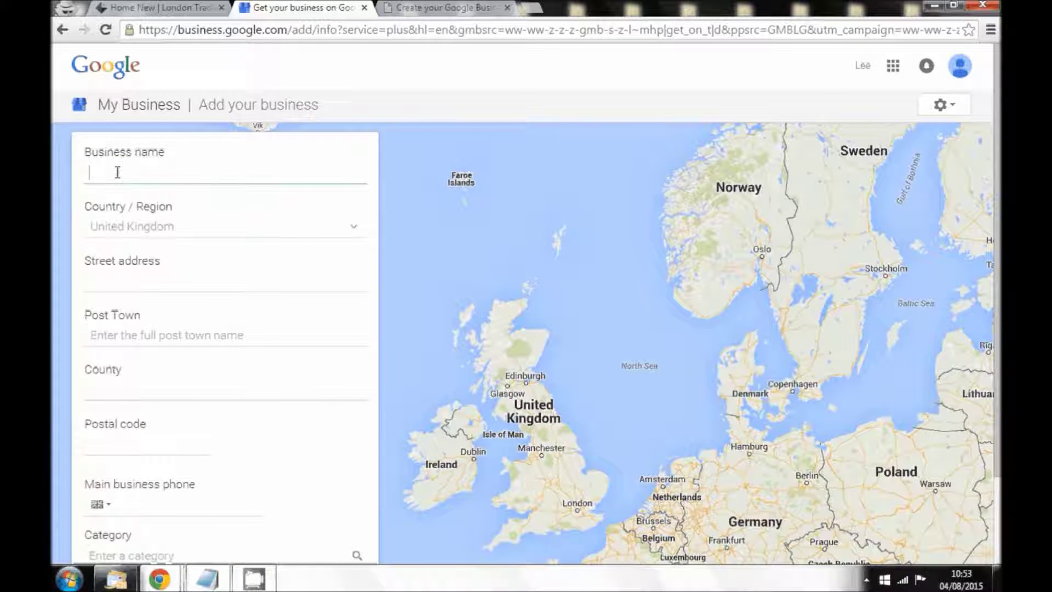
Paste London Trading Group as the business name and the first street address line from the notes
{"action": "right_click", "coordinate": [117, 172]}
{"action": "left_click", "coordinate": [156, 239]}
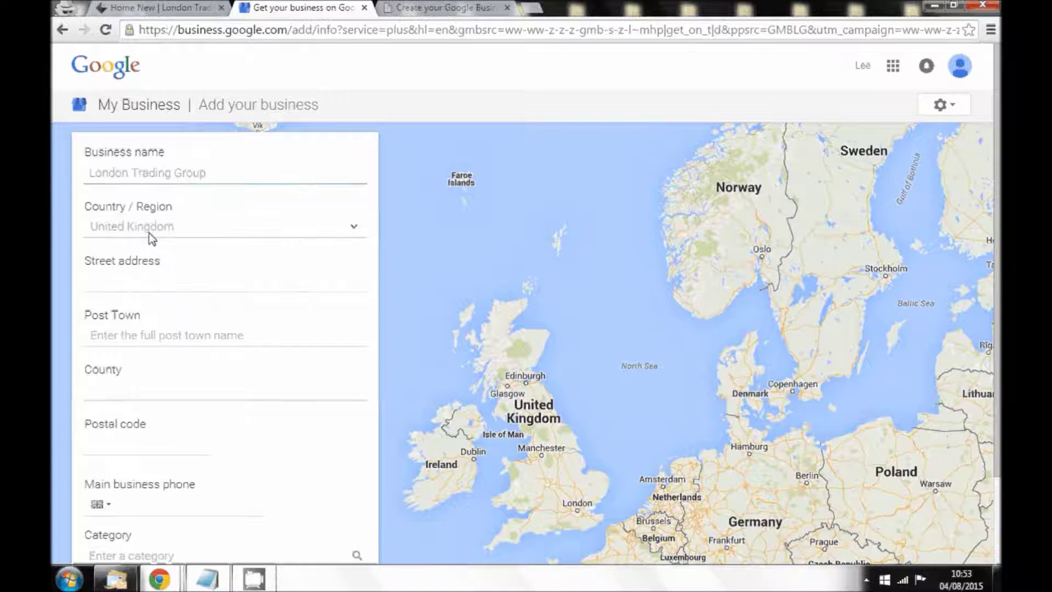
{"action": "left_click", "coordinate": [155, 281]}
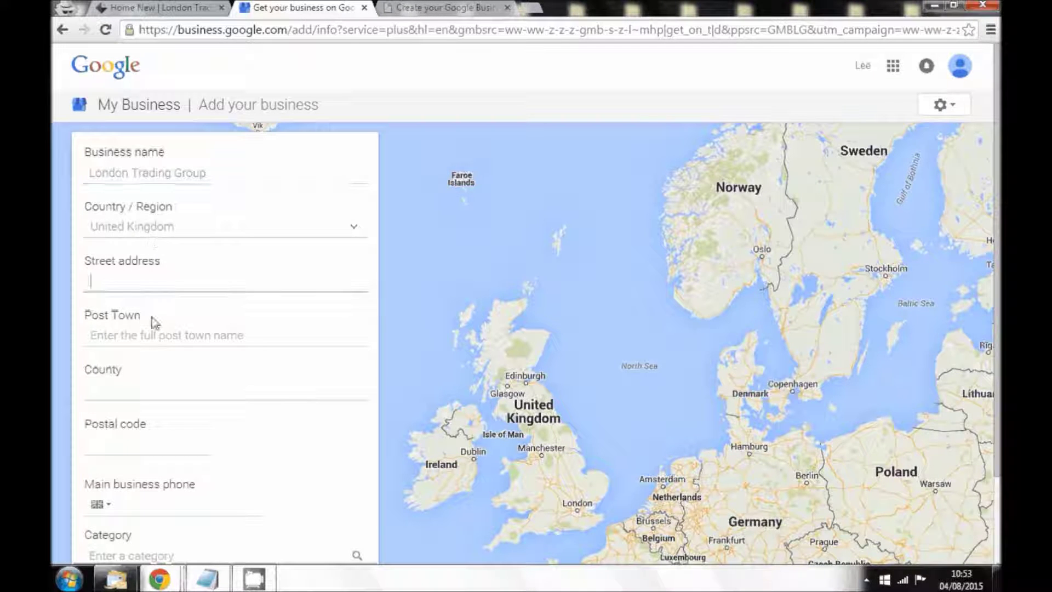
{"action": "left_click", "coordinate": [253, 579]}
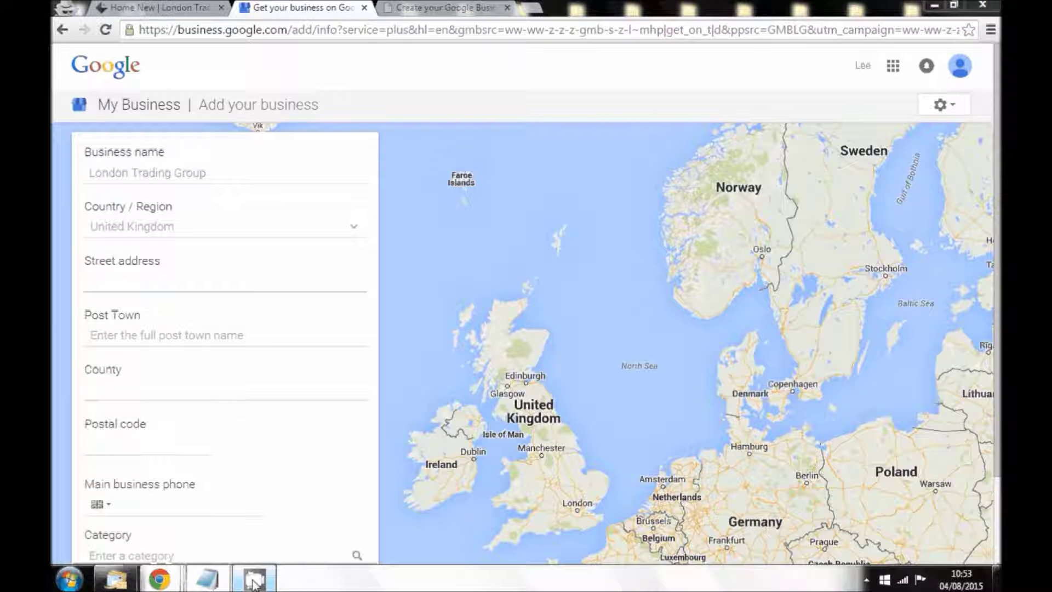
{"action": "left_click", "coordinate": [217, 579]}
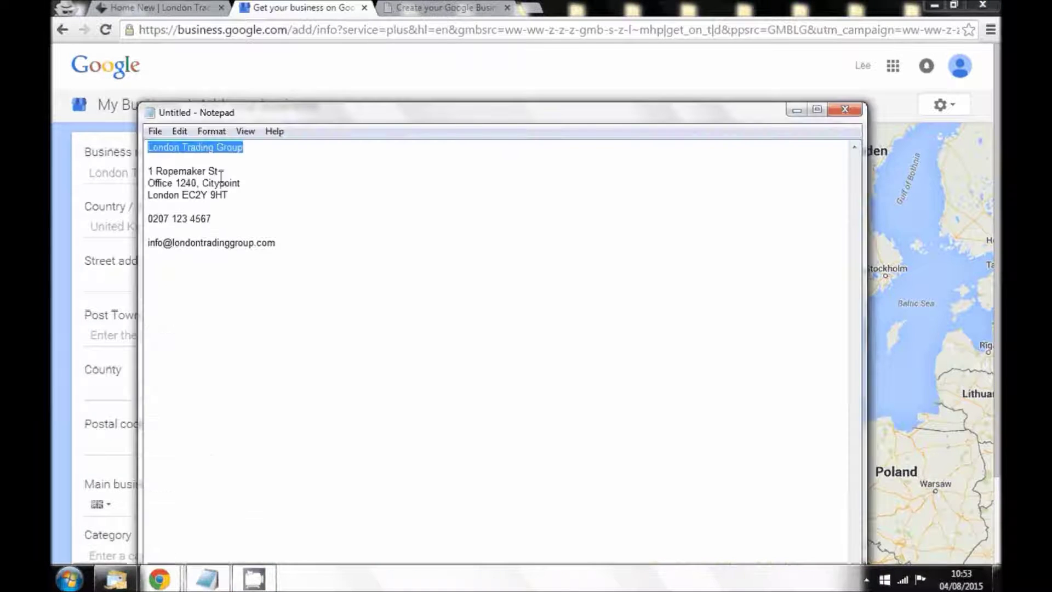
{"action": "left_click_drag", "start_coordinate": [219, 172], "coordinate": [149, 170]}
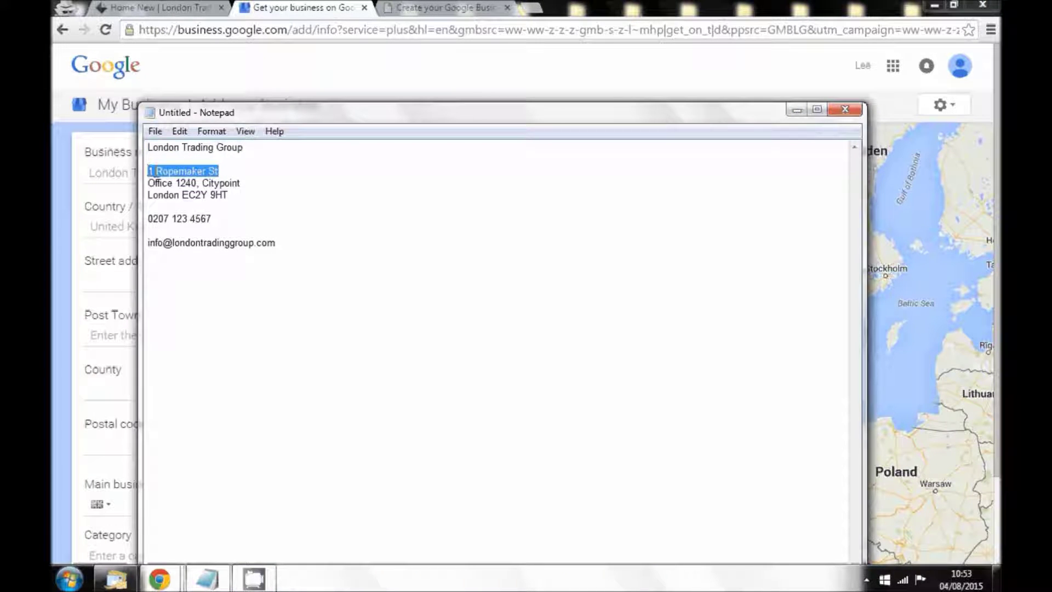
{"action": "right_click", "coordinate": [149, 169]}
{"action": "left_click", "coordinate": [188, 229]}
{"action": "left_click", "coordinate": [103, 279]}
{"action": "right_click", "coordinate": [103, 280]}
{"action": "left_click", "coordinate": [134, 368]}
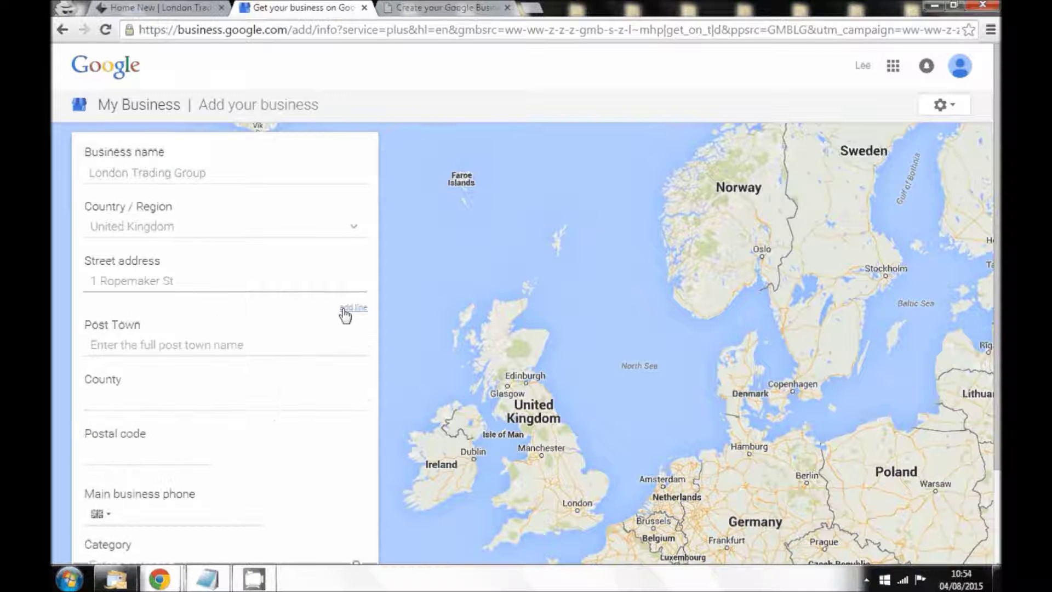
Add a second street address line and paste the office line from the notes
{"action": "left_click", "coordinate": [345, 311]}
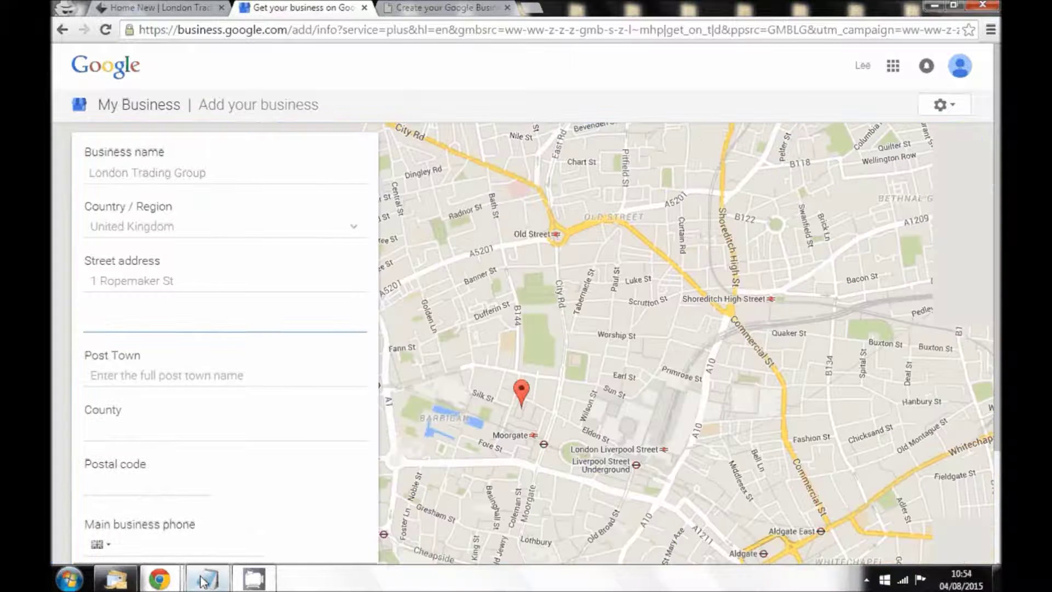
{"action": "left_click", "coordinate": [204, 580]}
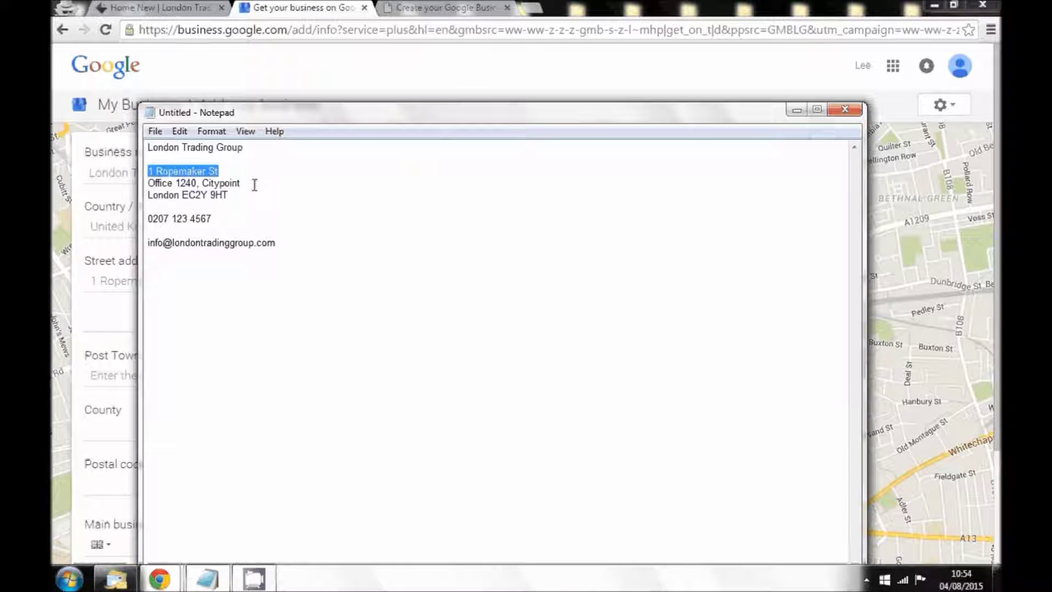
{"action": "left_click_drag", "start_coordinate": [254, 185], "coordinate": [148, 183]}
{"action": "right_click", "coordinate": [155, 182]}
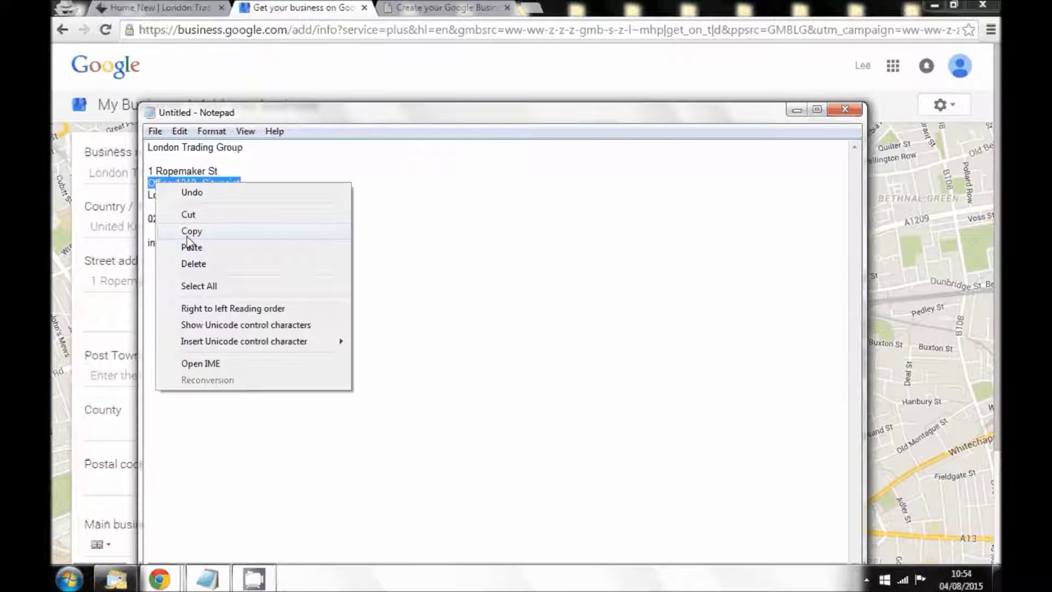
{"action": "left_click", "coordinate": [189, 230]}
{"action": "left_click", "coordinate": [128, 319]}
{"action": "key", "text": "ctrl+v"}
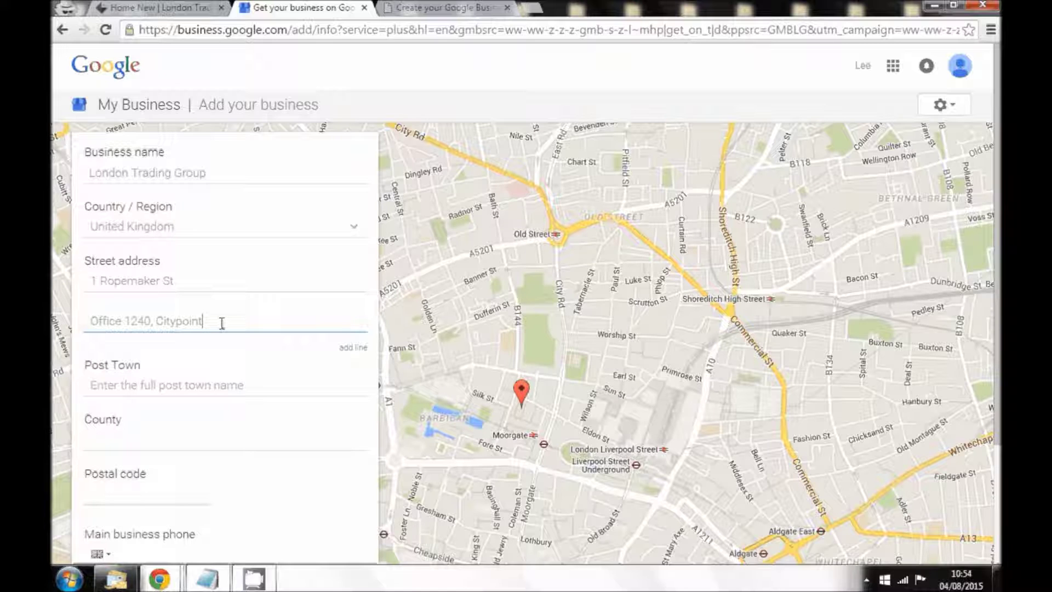
Enter London as both the Post Town and the County
{"action": "left_click", "coordinate": [125, 386]}
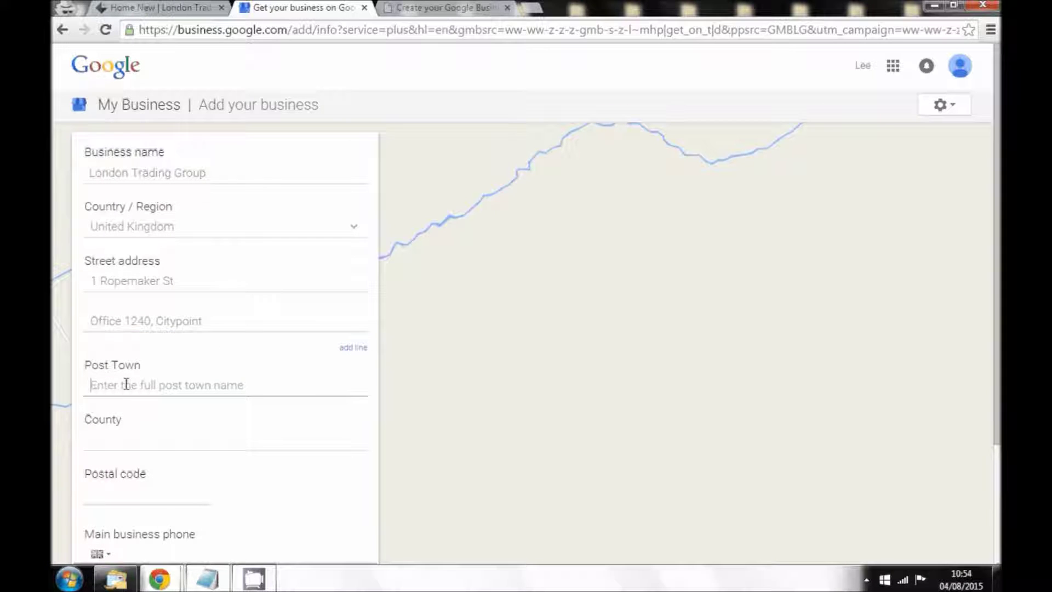
{"action": "type", "text": "London"}
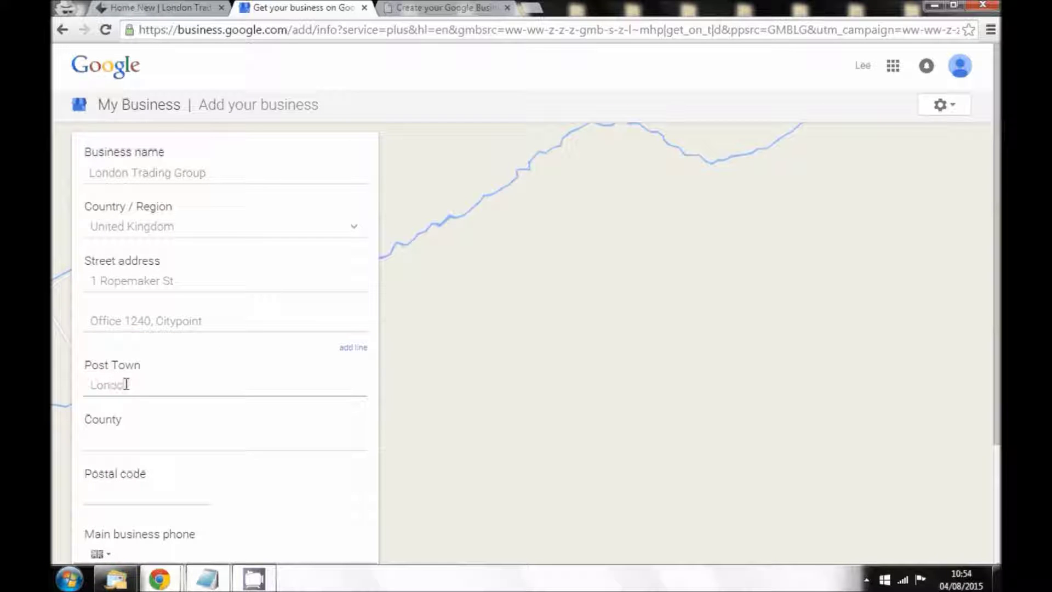
{"action": "left_click", "coordinate": [111, 441]}
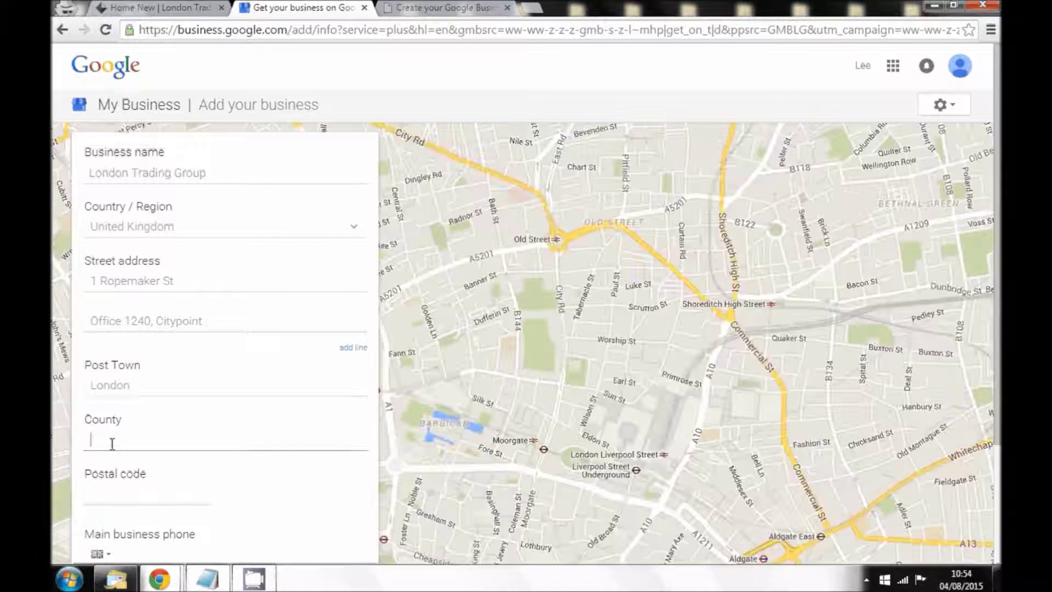
{"action": "type", "text": "London"}
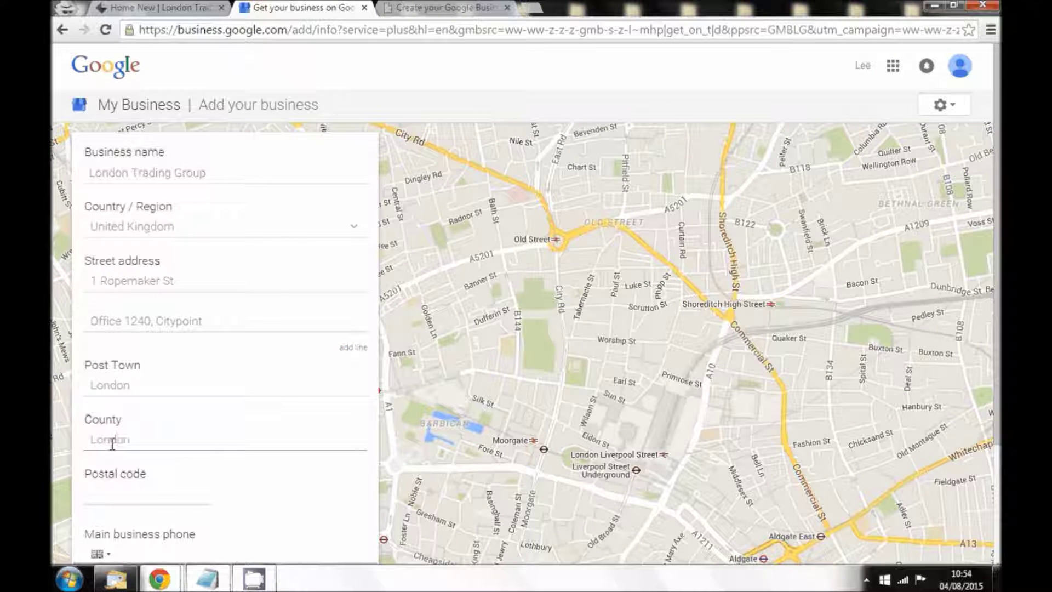
{"action": "key", "text": "Tab"}
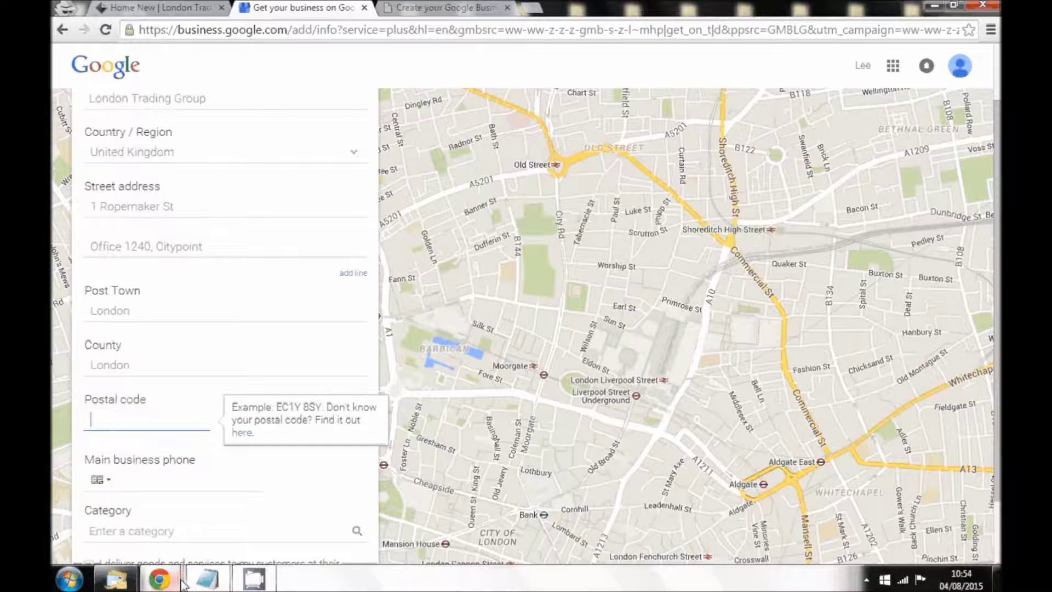
Paste the postcode from the notes into Postal code as plain text
{"action": "left_click", "coordinate": [207, 579]}
{"action": "left_click_drag", "start_coordinate": [235, 196], "coordinate": [183, 195]}
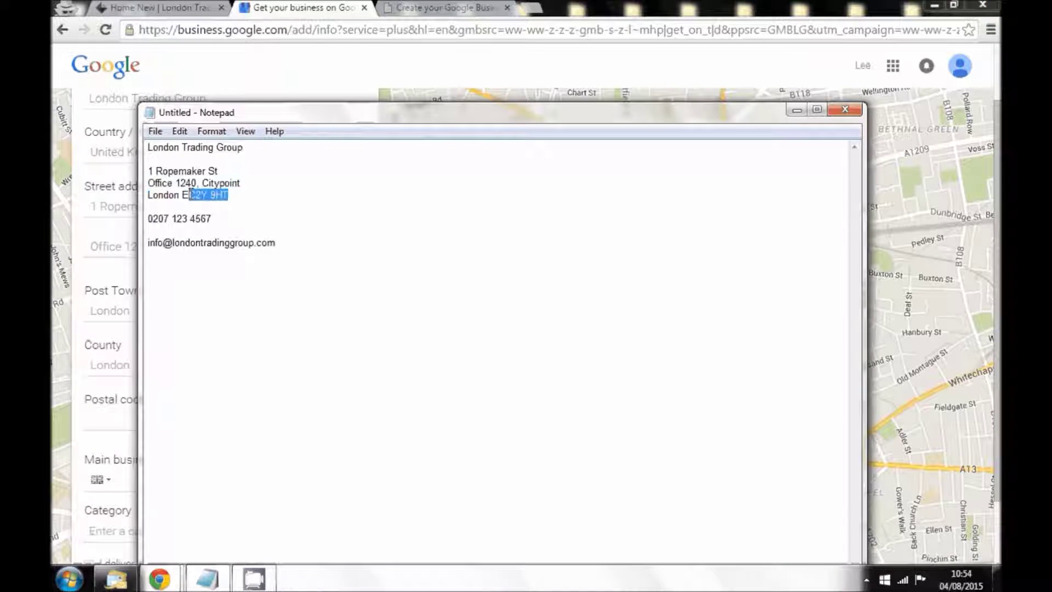
{"action": "right_click", "coordinate": [183, 195]}
{"action": "left_click", "coordinate": [215, 243]}
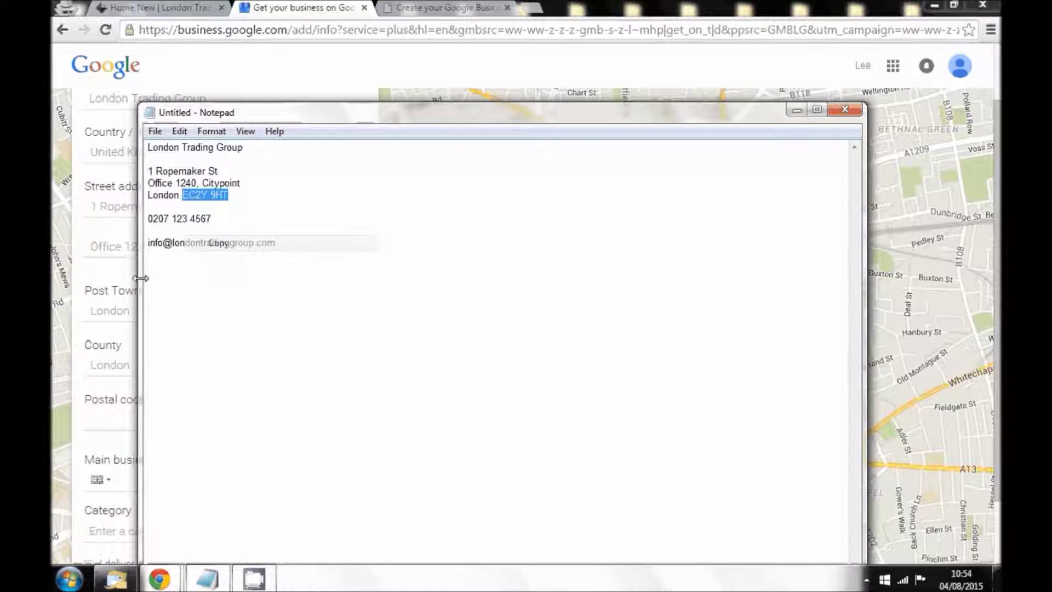
{"action": "left_click", "coordinate": [91, 415]}
{"action": "right_click", "coordinate": [91, 415]}
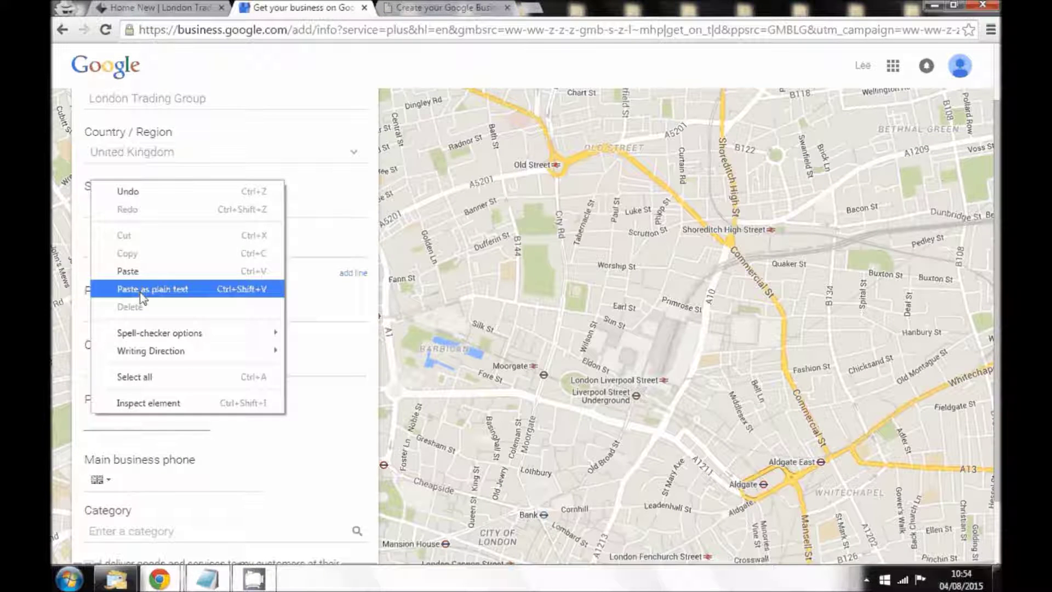
{"action": "left_click", "coordinate": [141, 289]}
{"action": "scroll", "coordinate": [189, 402], "scroll_direction": "down", "scroll_amount": 2}
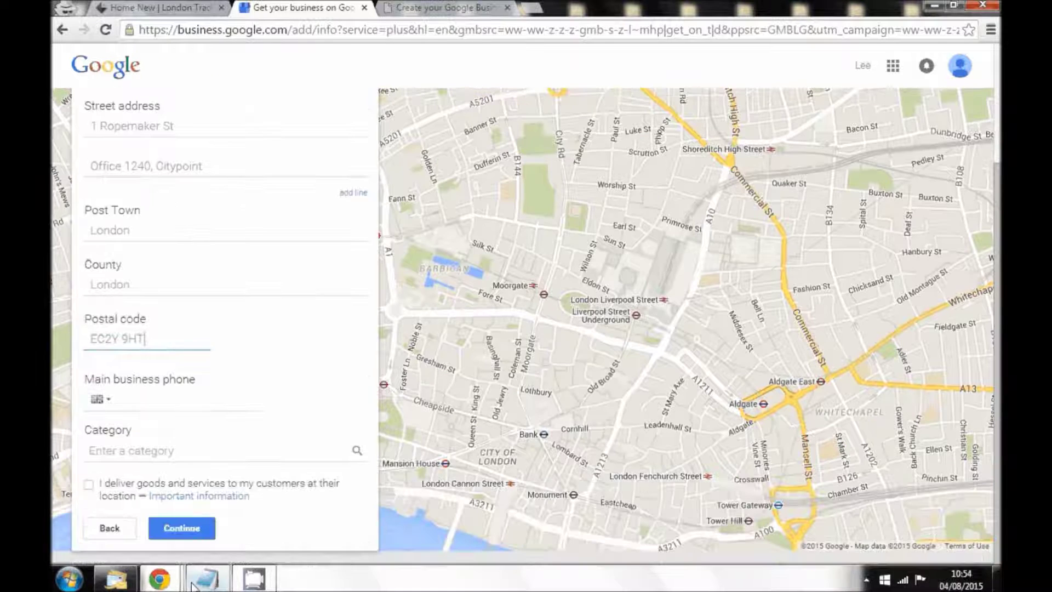
Paste the phone number from the notes into Main business phone
{"action": "left_click", "coordinate": [194, 583]}
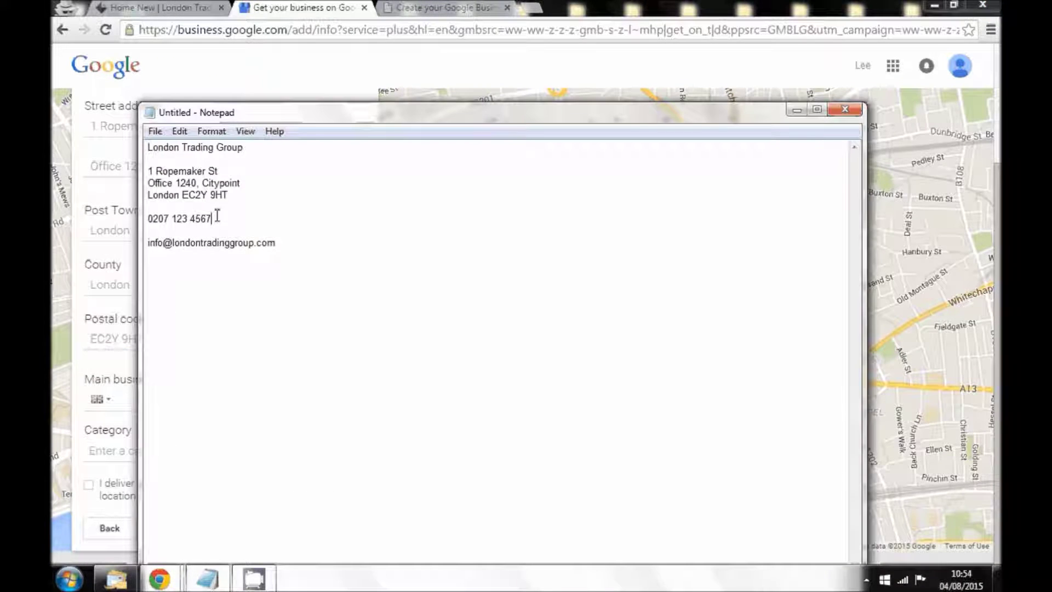
{"action": "left_click_drag", "start_coordinate": [217, 218], "coordinate": [147, 219]}
{"action": "right_click", "coordinate": [159, 221]}
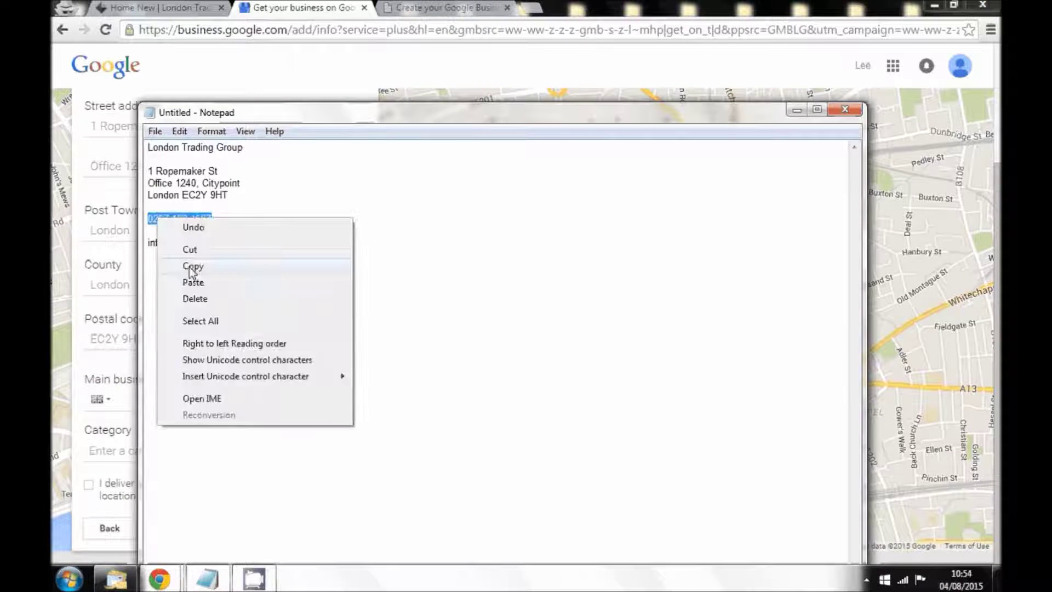
{"action": "left_click", "coordinate": [190, 266]}
{"action": "left_click", "coordinate": [106, 462]}
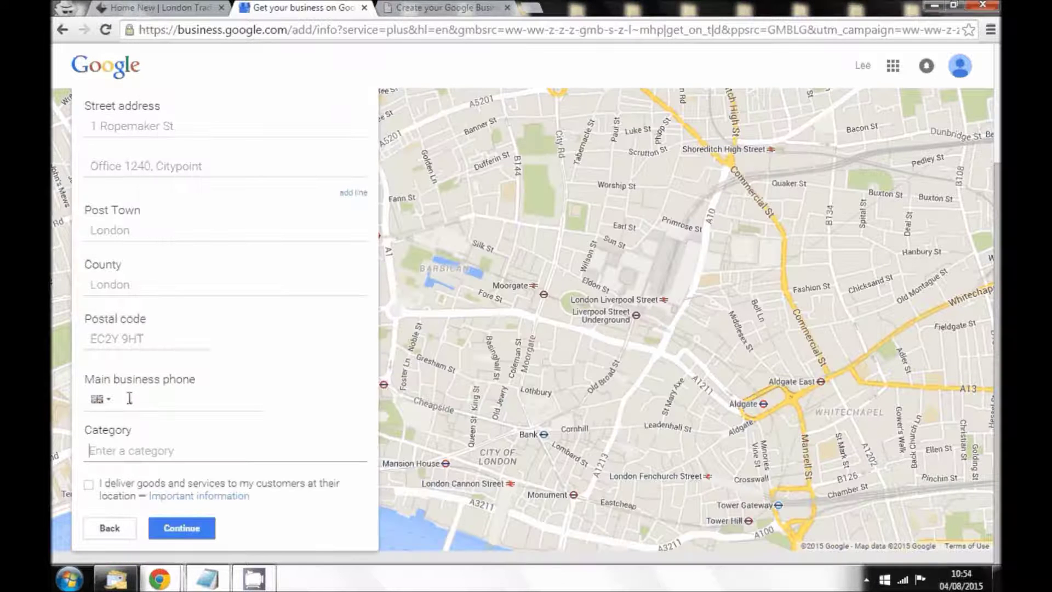
{"action": "left_click", "coordinate": [129, 398]}
{"action": "key", "text": "ctrl+v"}
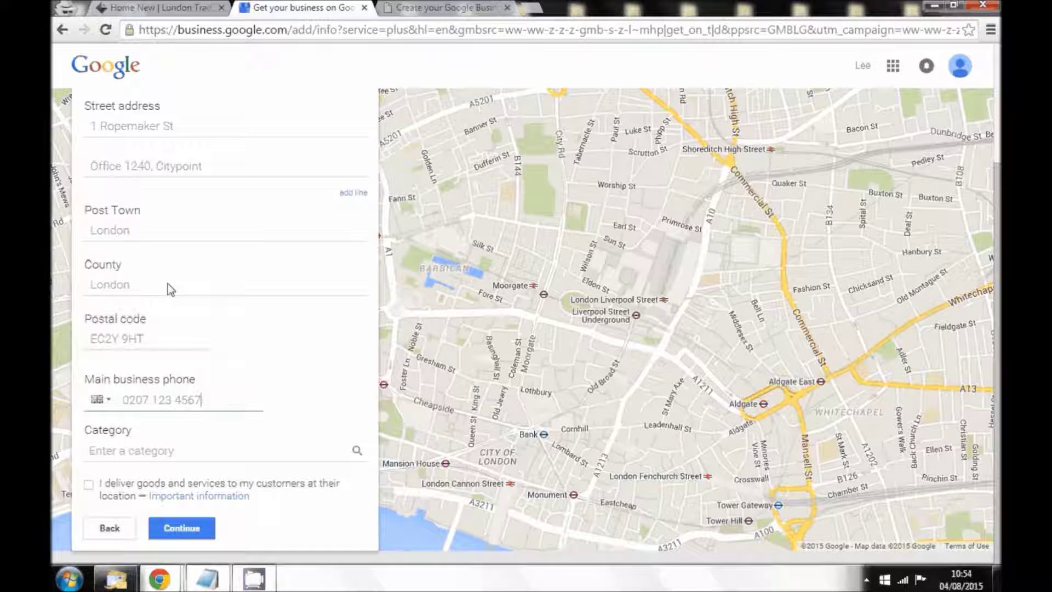
{"action": "left_click", "coordinate": [144, 448]}
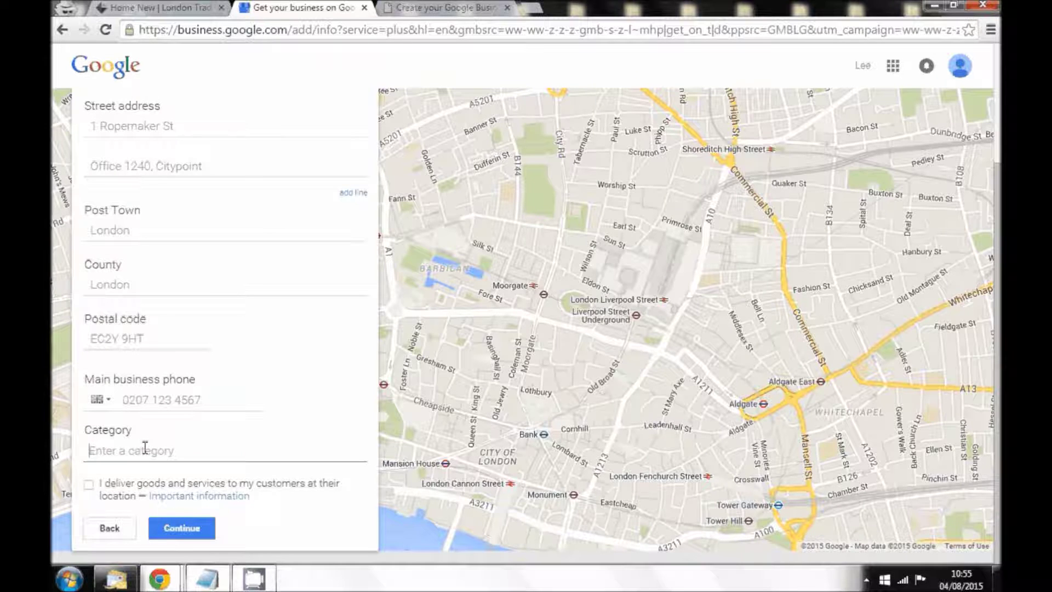
Type 'Fin' in Category to list finance suggestions such as Finance Broker
{"action": "type", "text": "Finance Broker"}
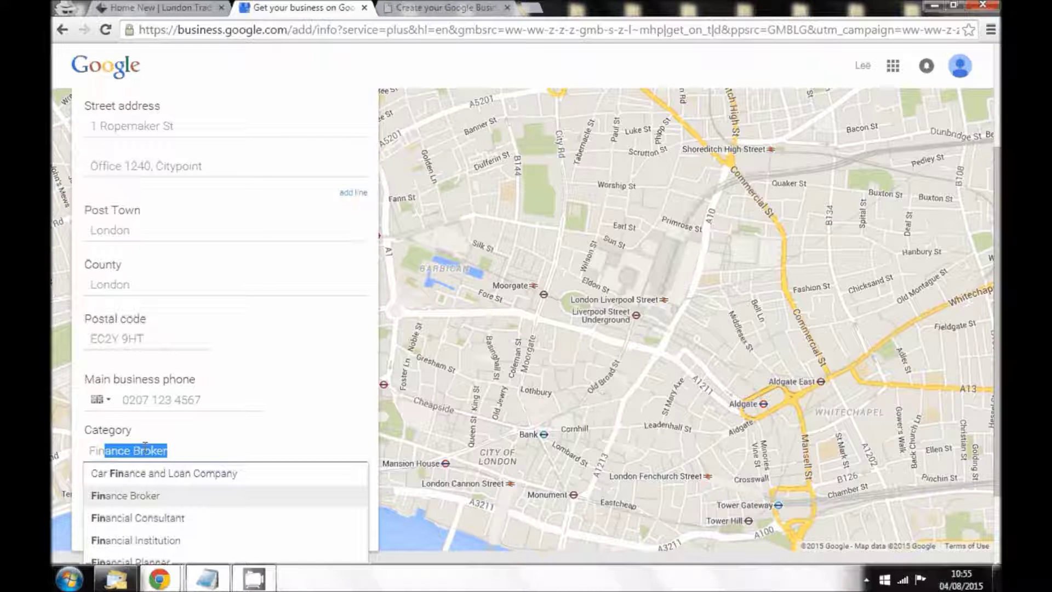
Pick Financial Consultant from the category suggestions
{"action": "left_click", "coordinate": [156, 526]}
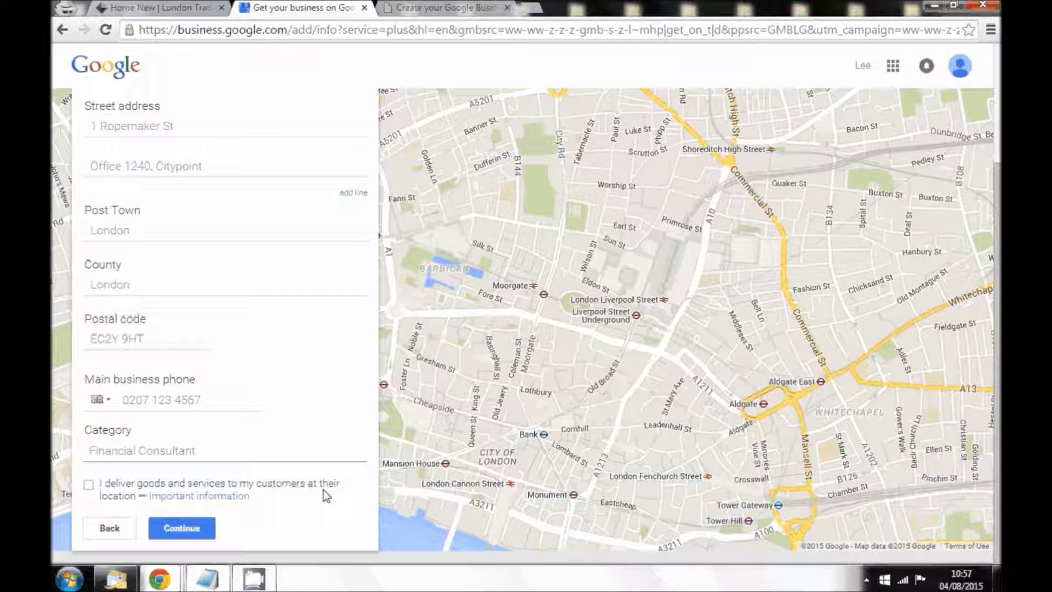
Submit the details and manually pin the map marker on the building beside Ropemaker St
{"action": "left_click", "coordinate": [183, 529]}
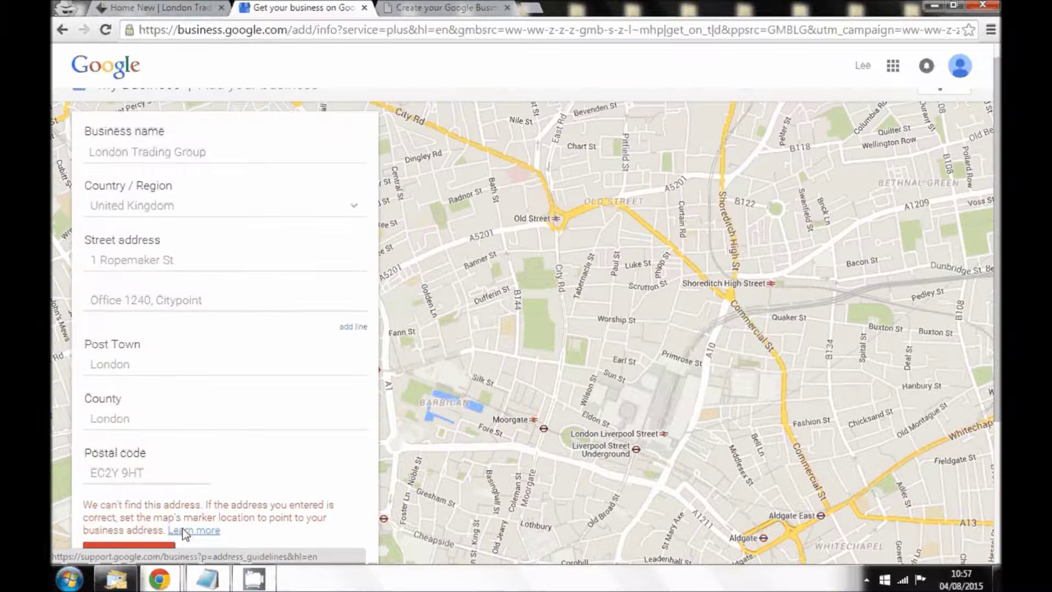
{"action": "scroll", "coordinate": [258, 465], "scroll_direction": "down", "scroll_amount": 2}
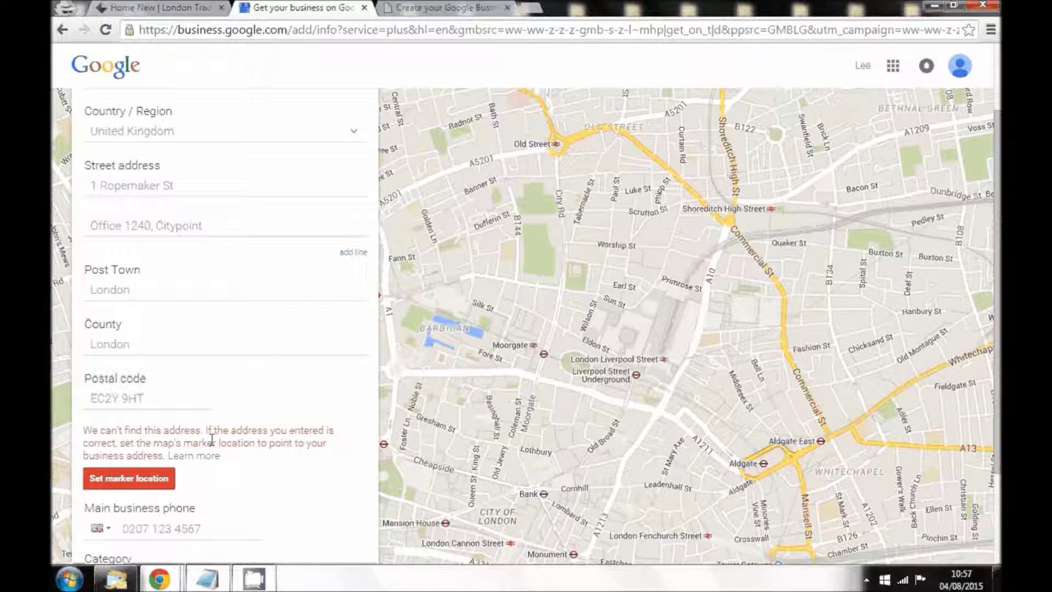
{"action": "left_click", "coordinate": [144, 481]}
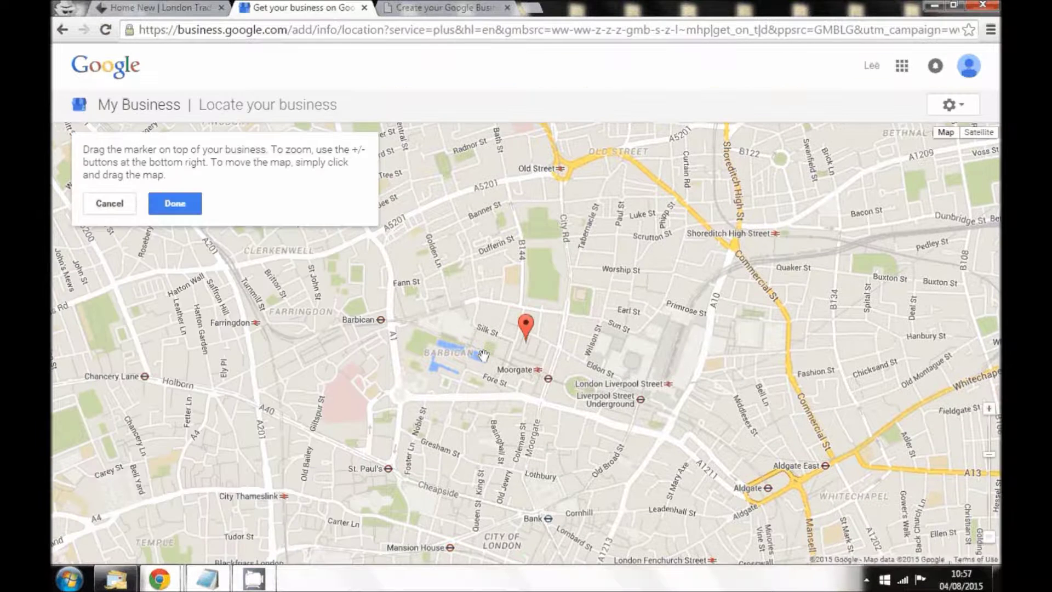
{"action": "scroll", "coordinate": [483, 355], "scroll_direction": "up", "scroll_amount": 2}
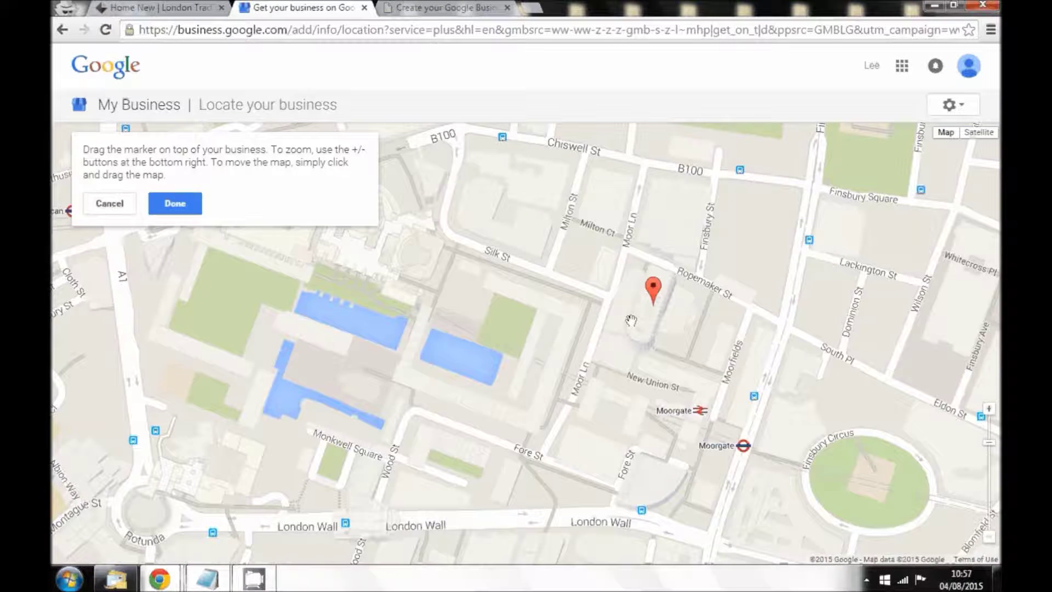
{"action": "scroll", "coordinate": [631, 320], "scroll_direction": "up", "scroll_amount": 1}
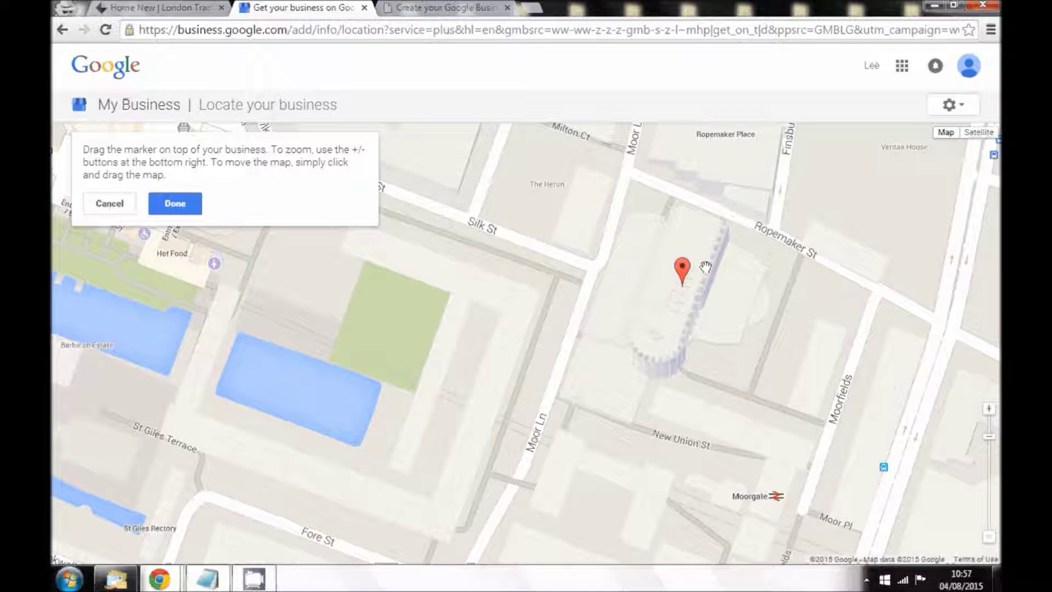
{"action": "left_click_drag", "start_coordinate": [682, 270], "coordinate": [684, 282]}
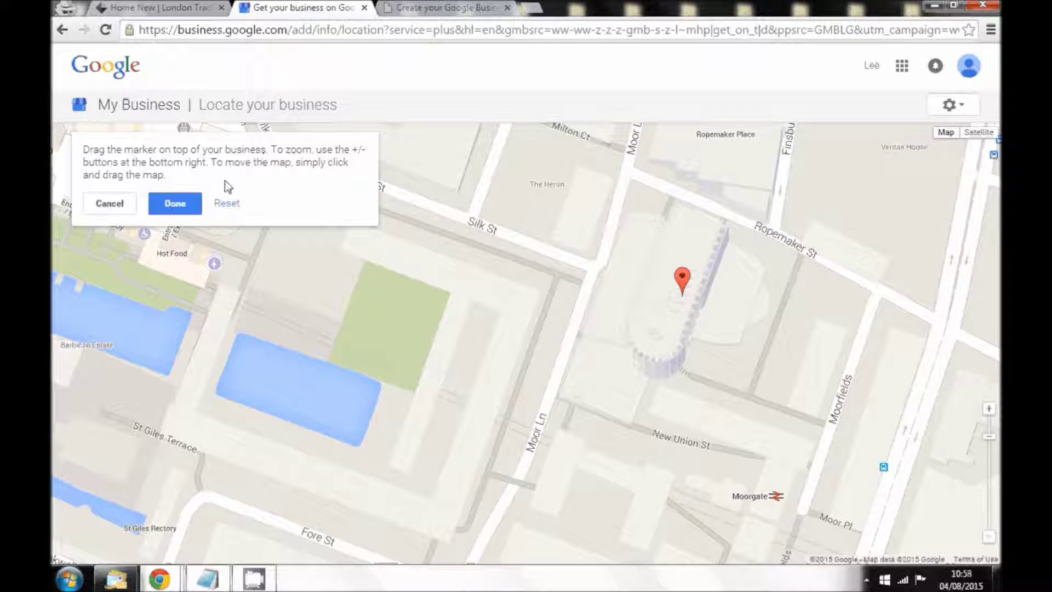
{"action": "left_click", "coordinate": [175, 203]}
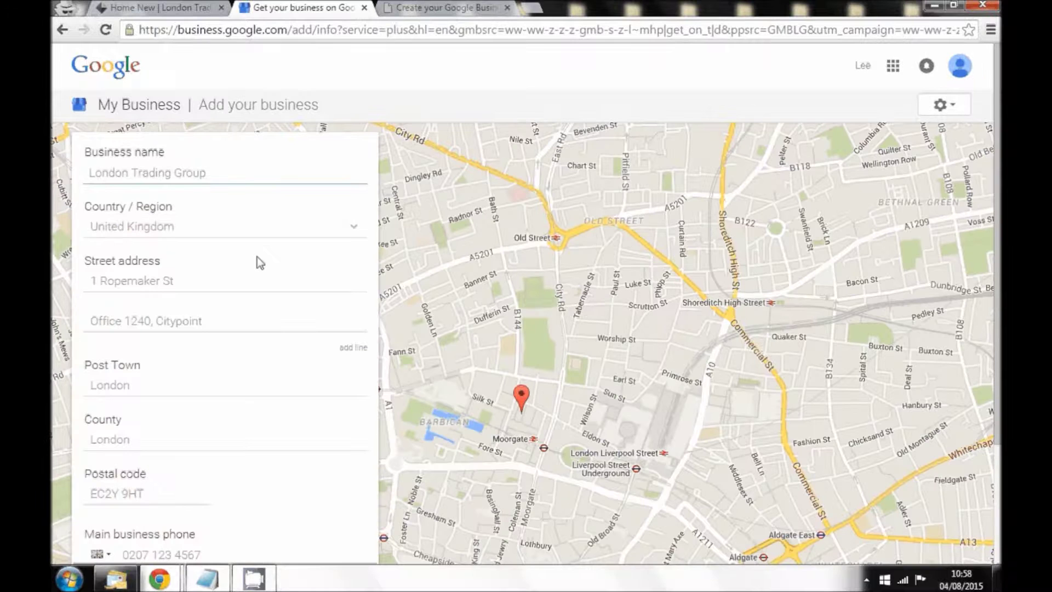
Submit the details, tick 'I am authorized to manage this business', and continue
{"action": "scroll", "coordinate": [226, 471], "scroll_direction": "down", "scroll_amount": 3}
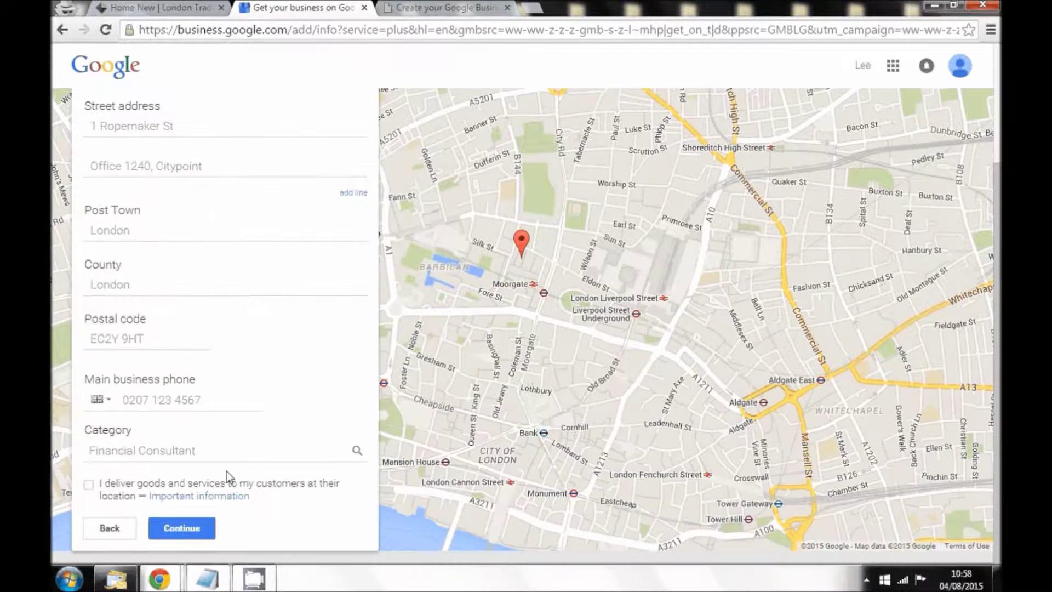
{"action": "left_click", "coordinate": [177, 527]}
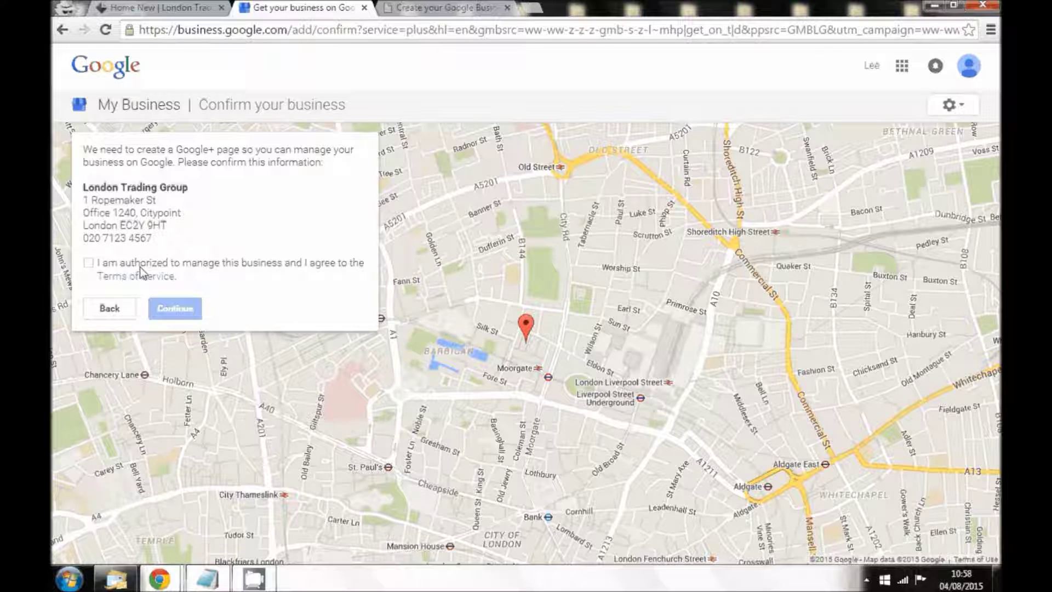
{"action": "left_click", "coordinate": [140, 268]}
{"action": "left_click", "coordinate": [179, 309]}
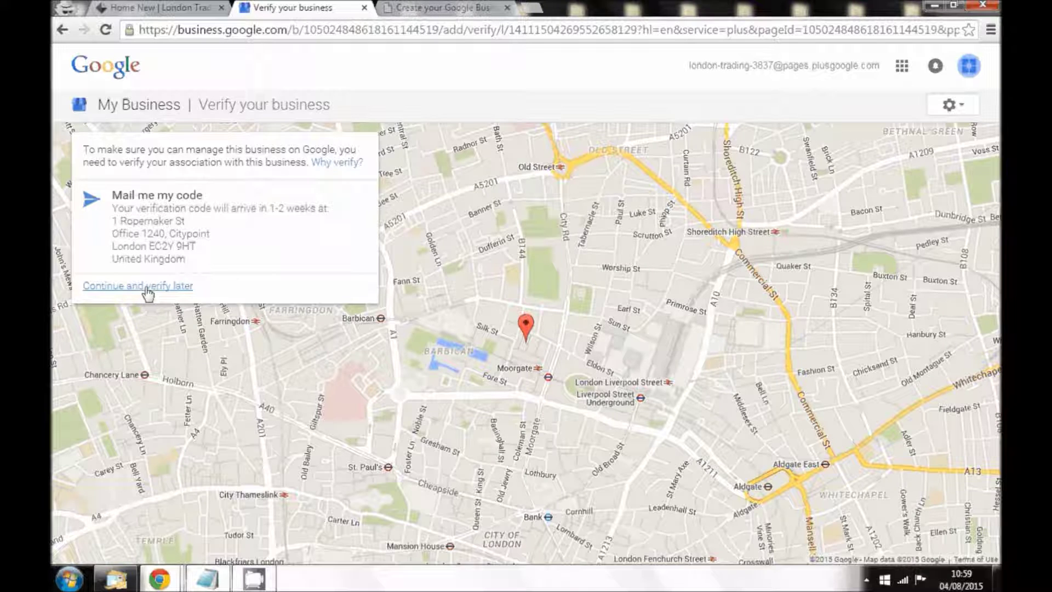
Choose 'Continue and verify later', then dismiss the dashboard's welcome message
{"action": "left_click", "coordinate": [147, 289]}
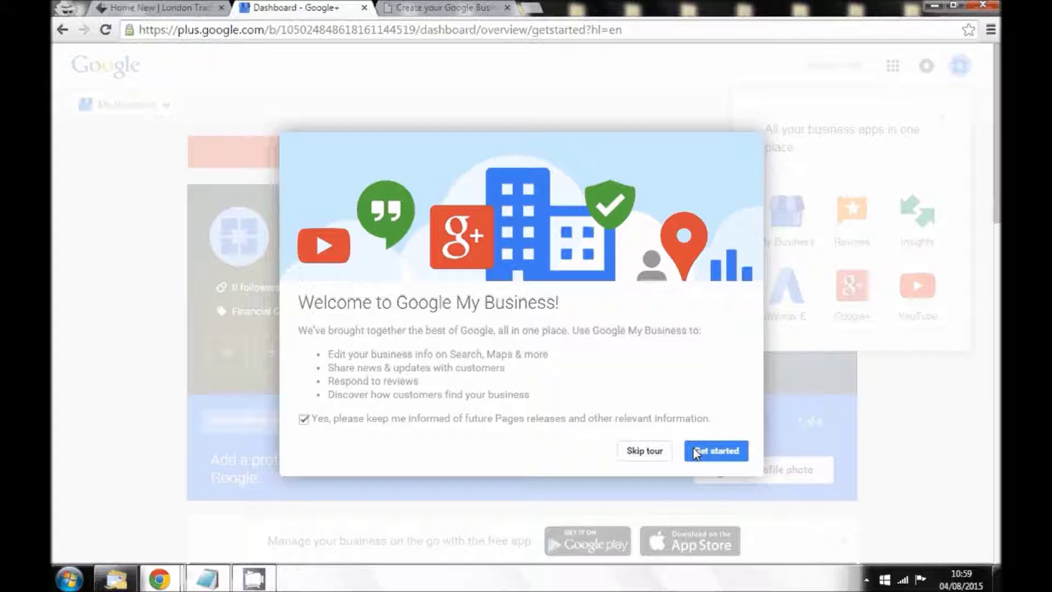
{"action": "left_click", "coordinate": [695, 450]}
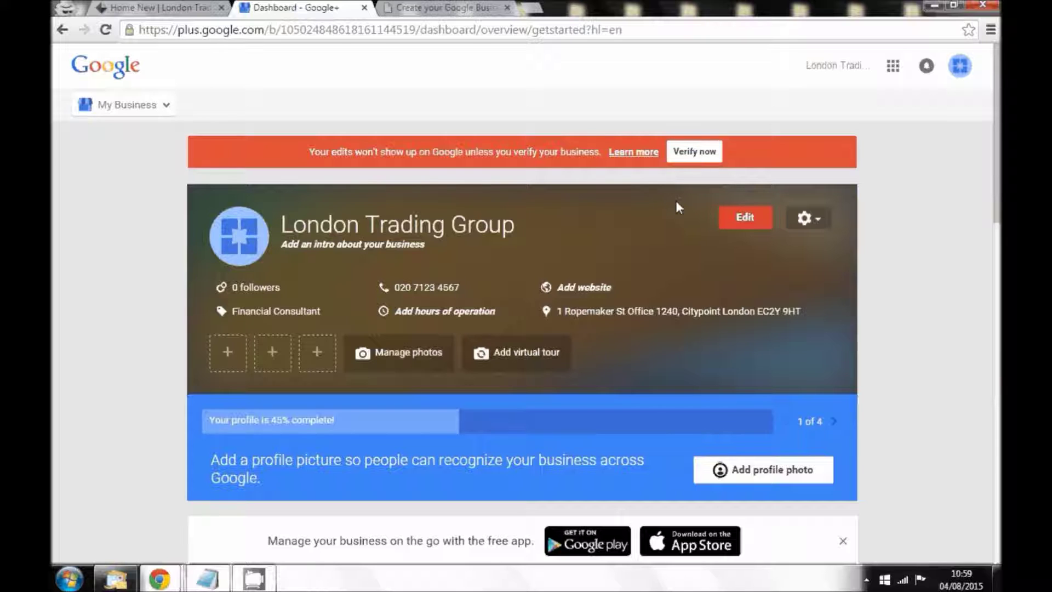
Highlight the business address and name on the dashboard, then point at the profile avatar
{"action": "left_click_drag", "start_coordinate": [800, 310], "coordinate": [555, 310]}
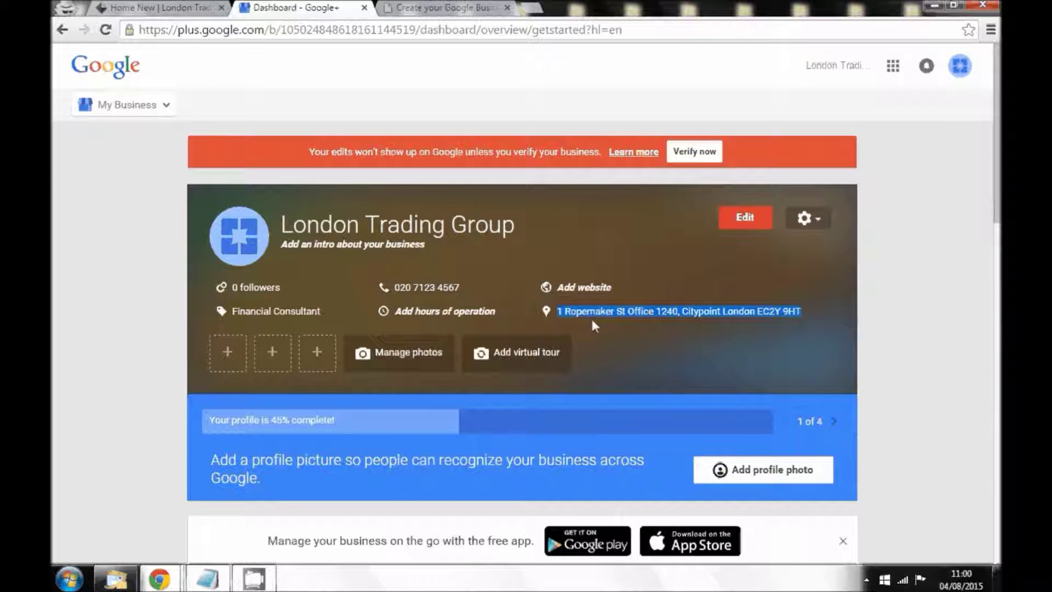
{"action": "left_click_drag", "start_coordinate": [514, 225], "coordinate": [279, 222]}
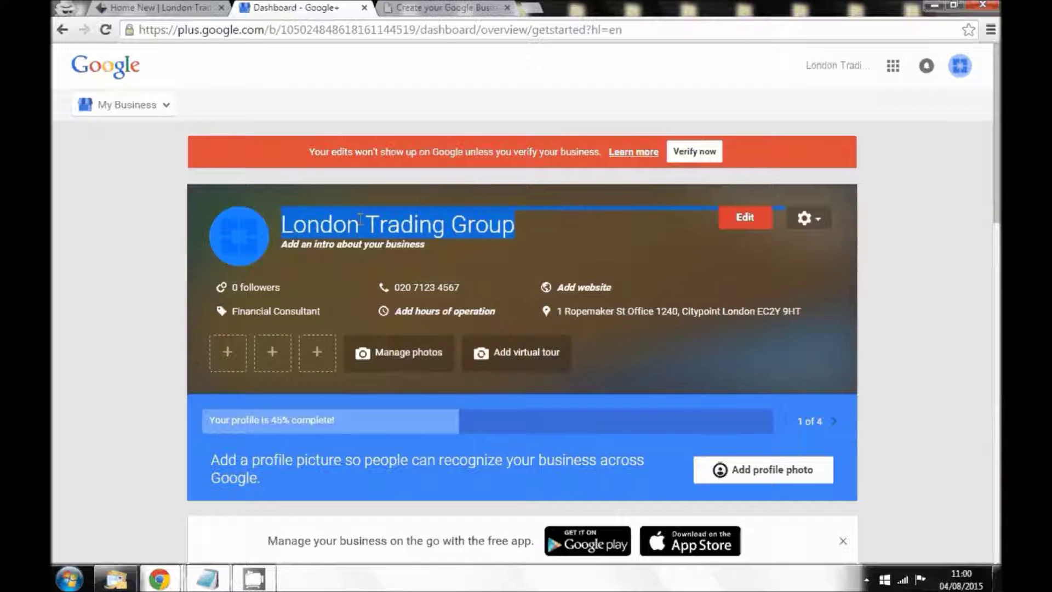
{"action": "left_click", "coordinate": [564, 235]}
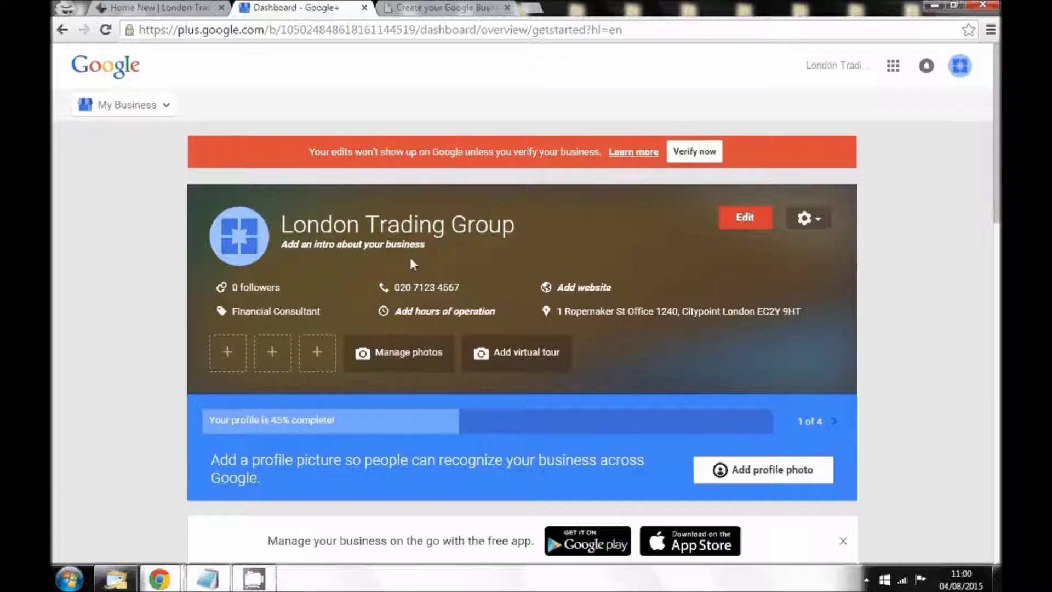
{"action": "mouse_move", "coordinate": [241, 238]}
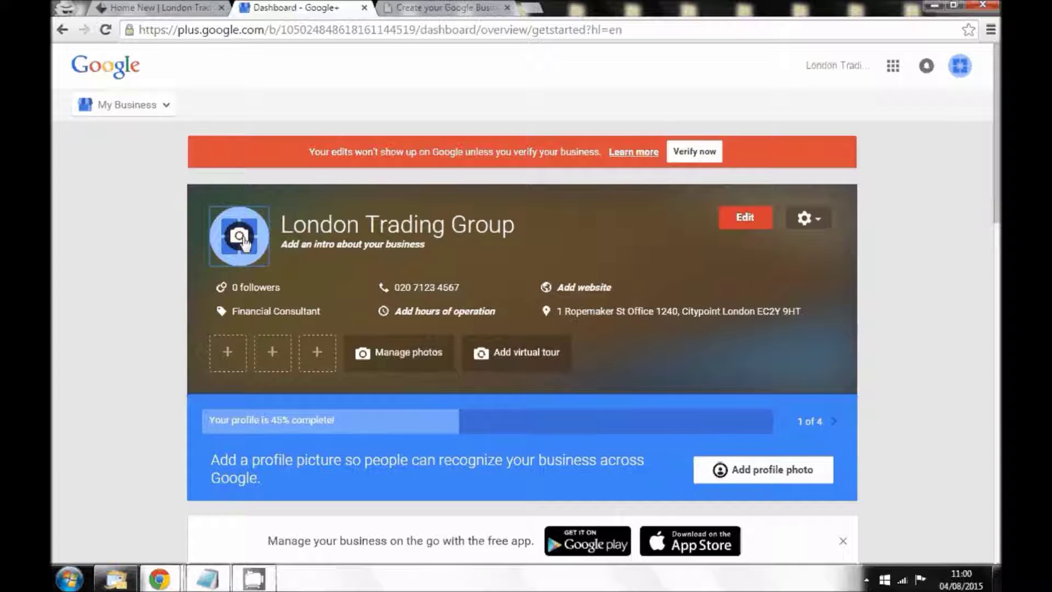
Upload the 'London Trading Group 1' logo as profile photo, captioned 'London Trading Group'
{"action": "left_click", "coordinate": [241, 238]}
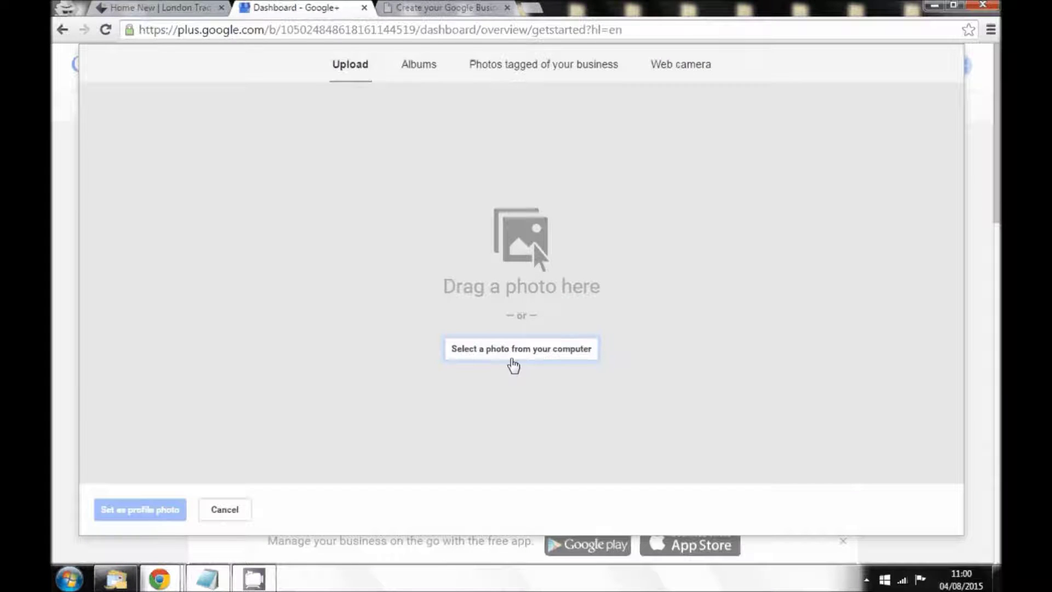
{"action": "left_click", "coordinate": [500, 357]}
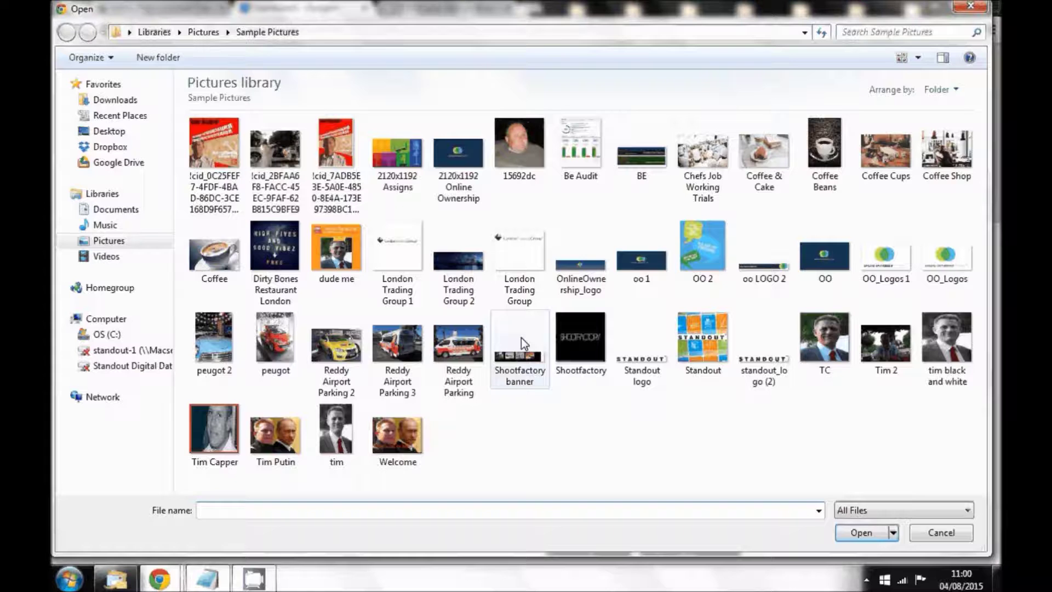
{"action": "left_click", "coordinate": [398, 242]}
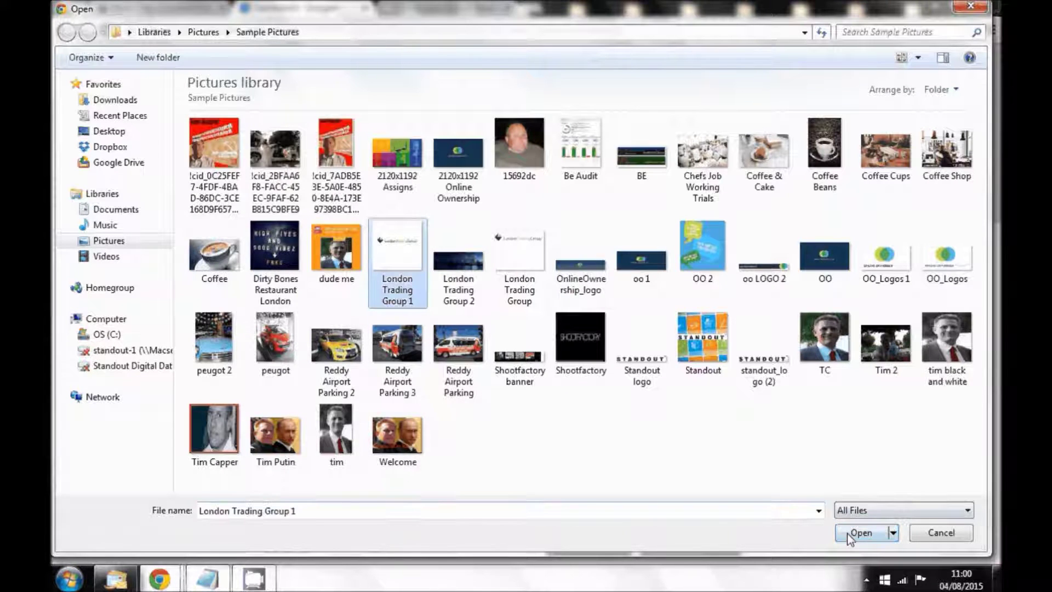
{"action": "left_click", "coordinate": [859, 532]}
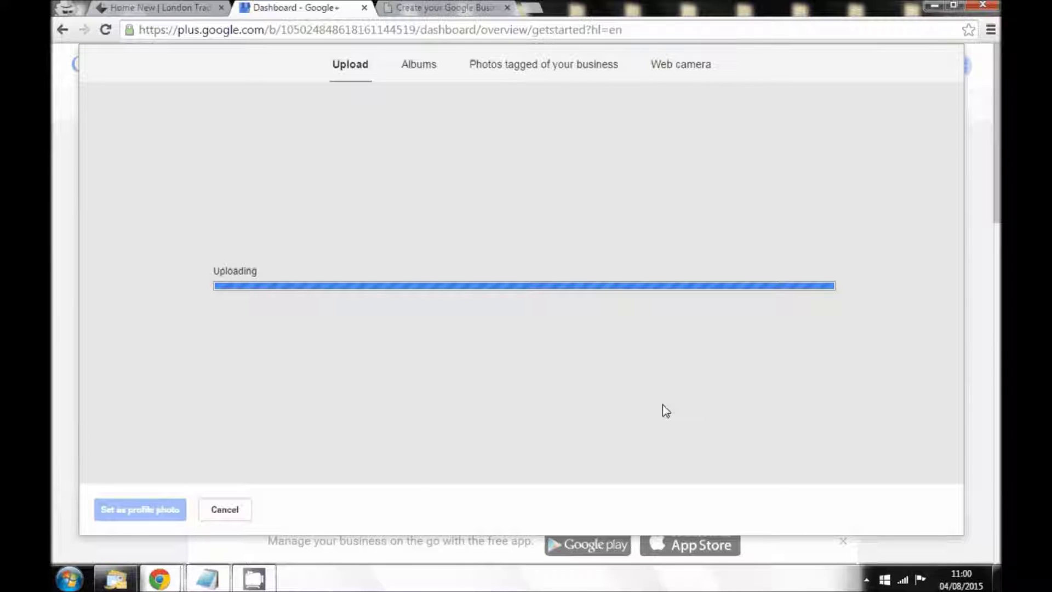
{"action": "left_click", "coordinate": [534, 459]}
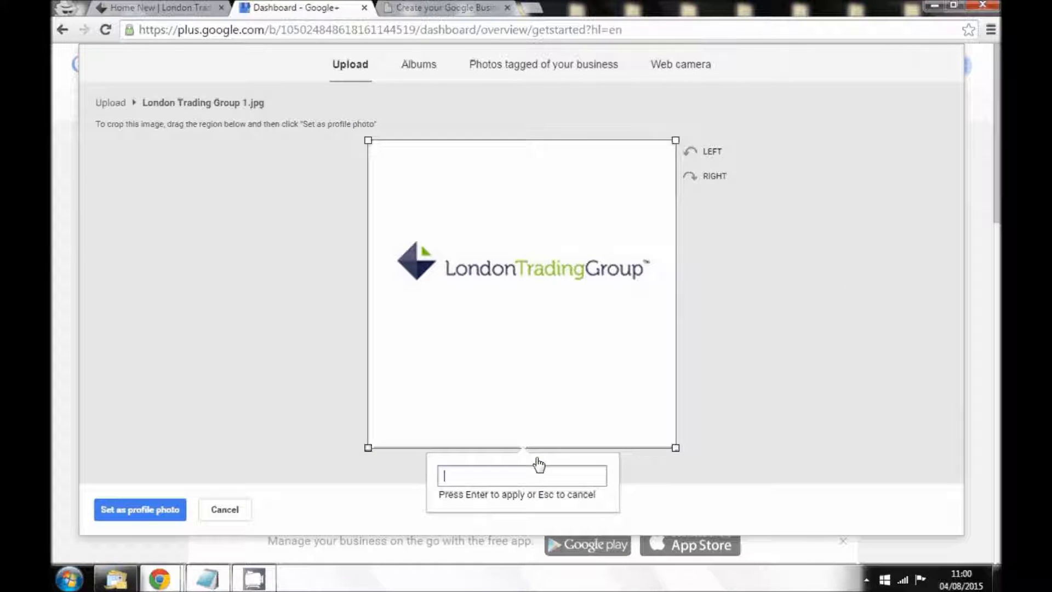
{"action": "type", "text": "London Trading"}
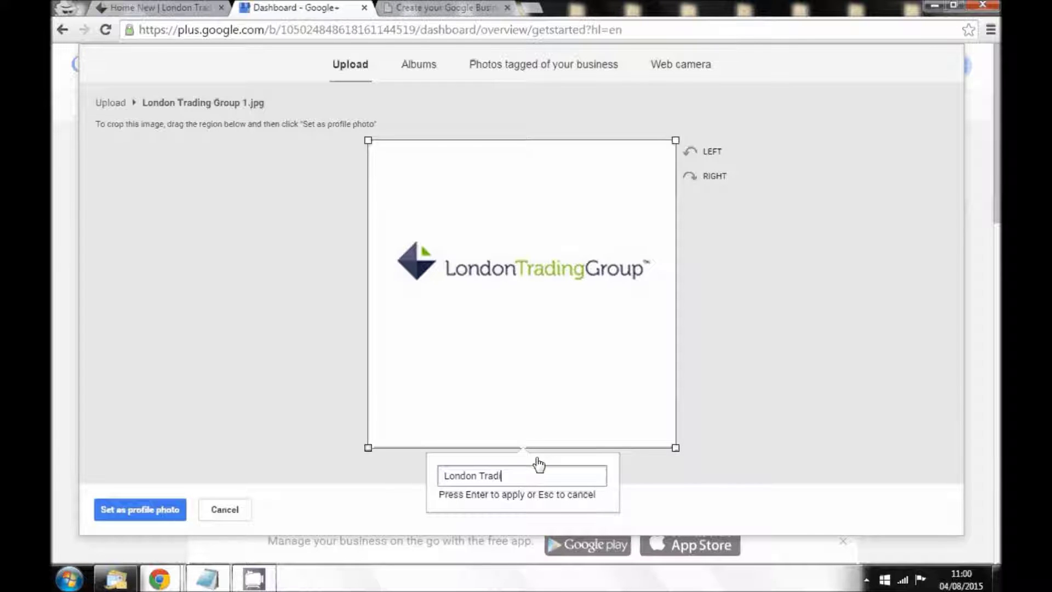
{"action": "type", "text": " Group"}
{"action": "left_click", "coordinate": [145, 508]}
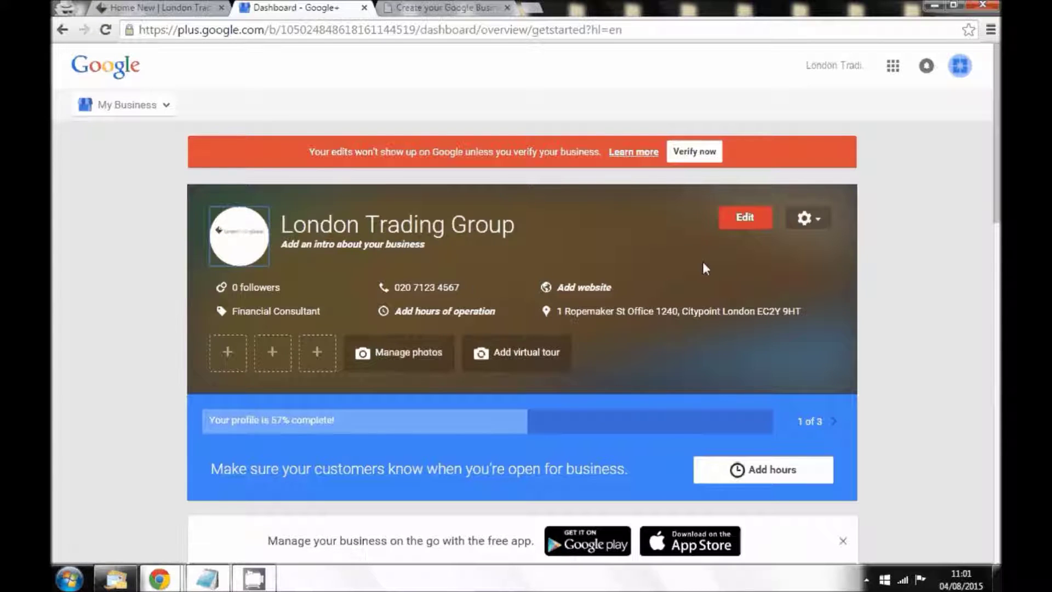
{"action": "left_click", "coordinate": [745, 218]}
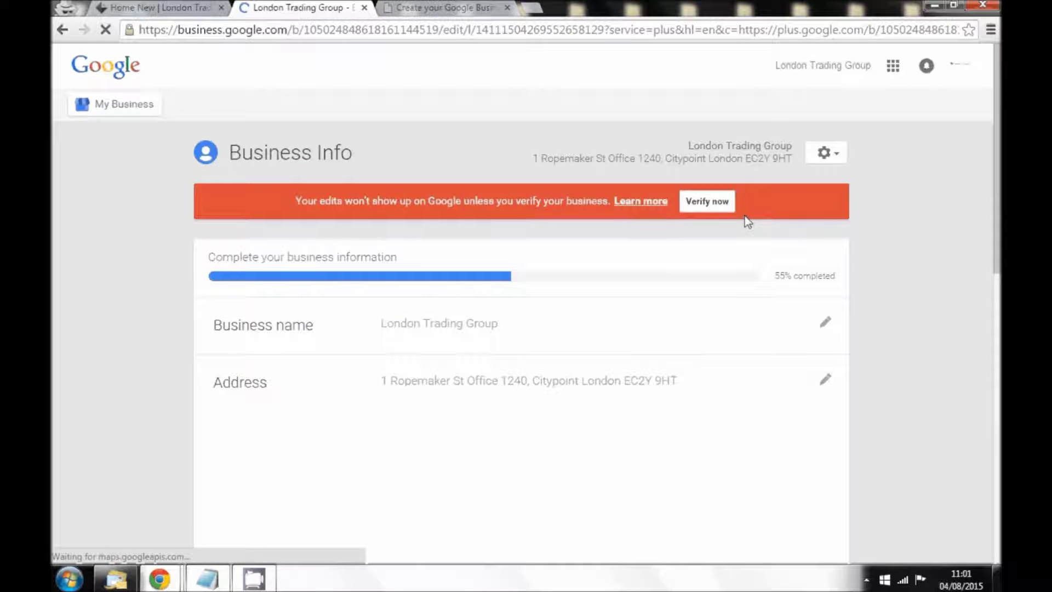
{"action": "scroll", "coordinate": [76, 359], "scroll_direction": "down", "scroll_amount": 3}
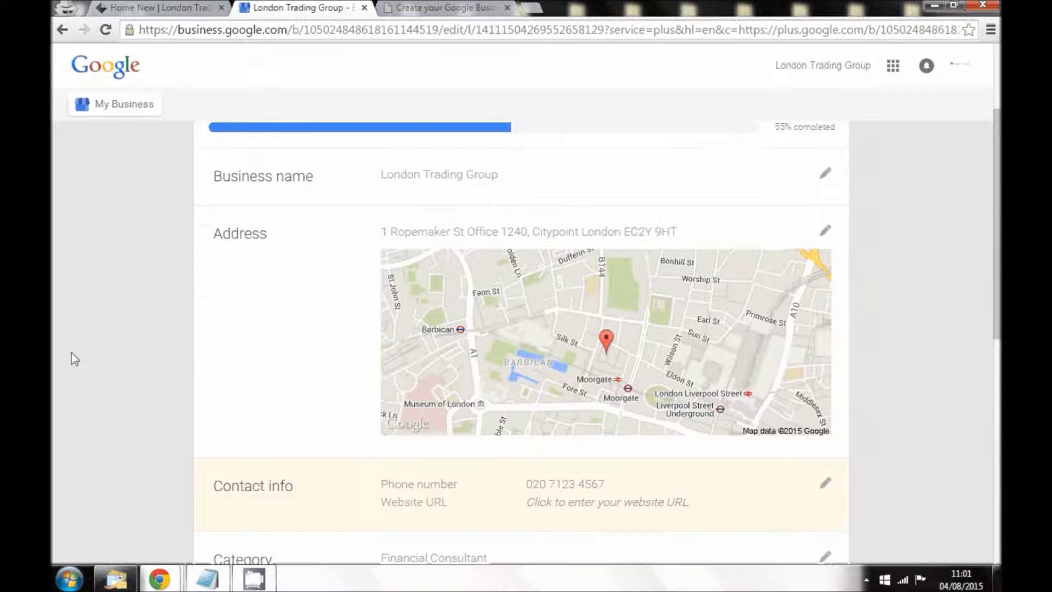
{"action": "mouse_move", "coordinate": [548, 182]}
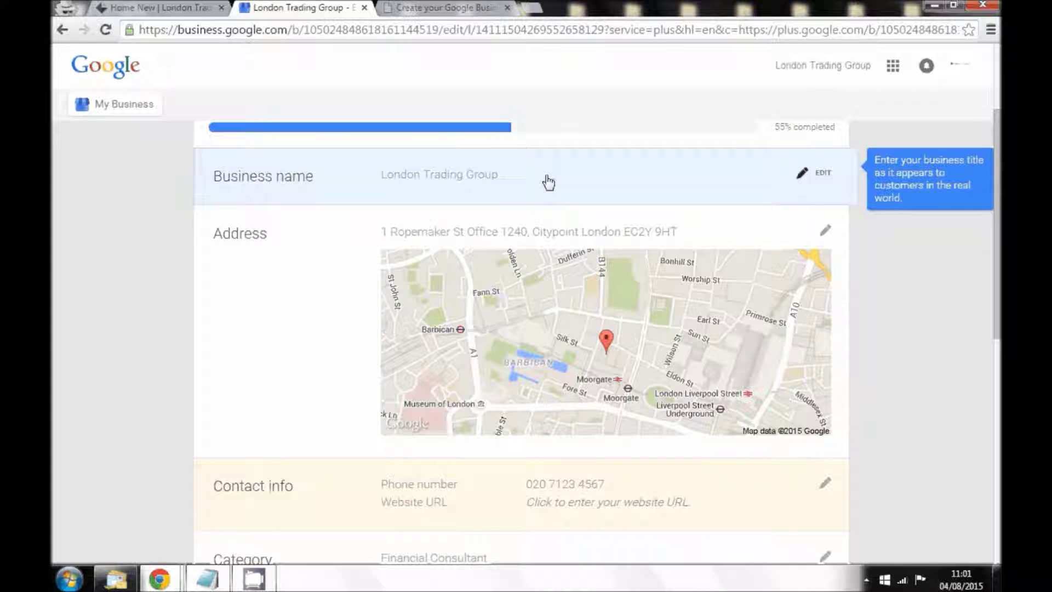
{"action": "mouse_move", "coordinate": [310, 294]}
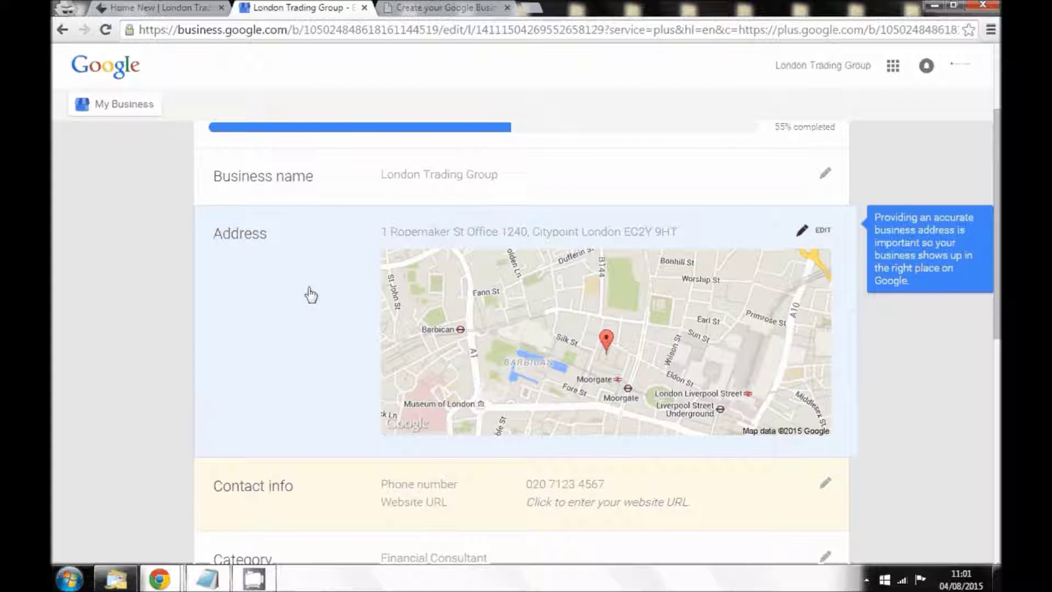
{"action": "scroll", "coordinate": [129, 310], "scroll_direction": "down", "scroll_amount": 3}
{"action": "mouse_move", "coordinate": [774, 344]}
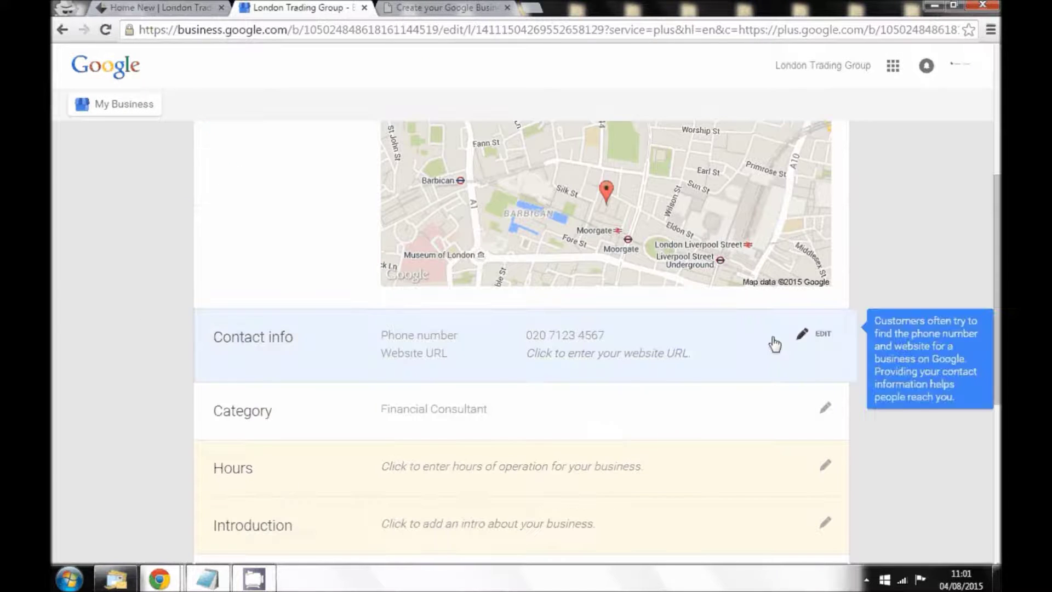
{"action": "left_click", "coordinate": [808, 339]}
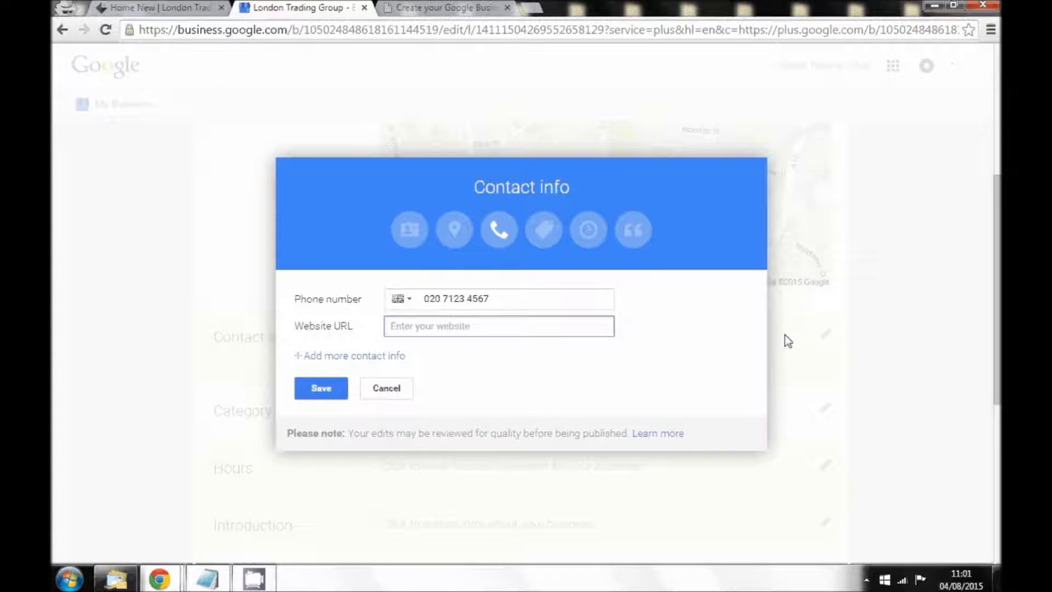
{"action": "left_click", "coordinate": [197, 8]}
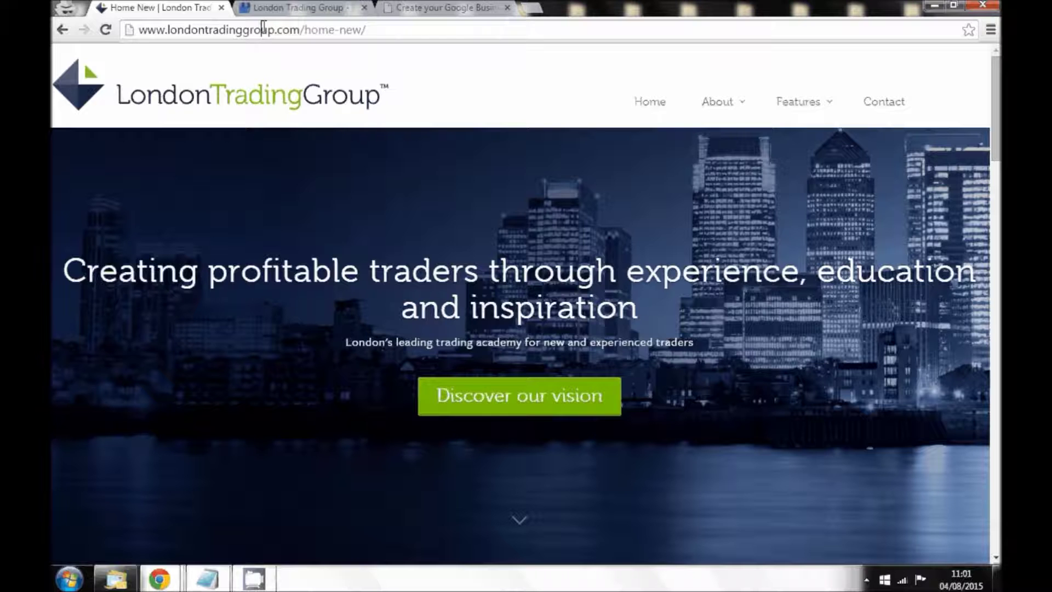
{"action": "left_click", "coordinate": [300, 23]}
{"action": "key", "text": "ctrl+c"}
{"action": "left_click", "coordinate": [300, 8]}
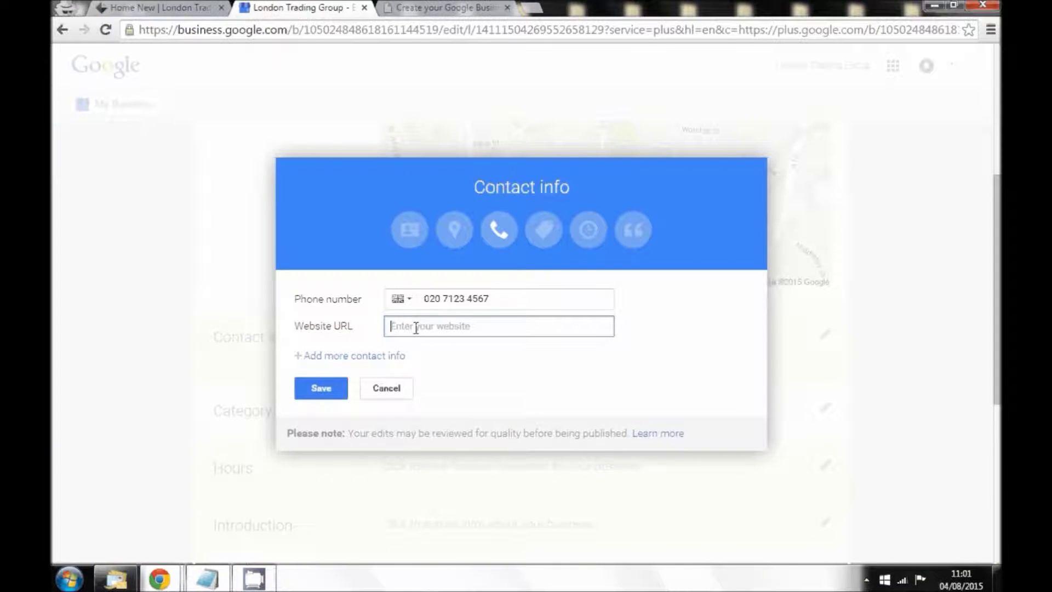
{"action": "right_click", "coordinate": [416, 324]}
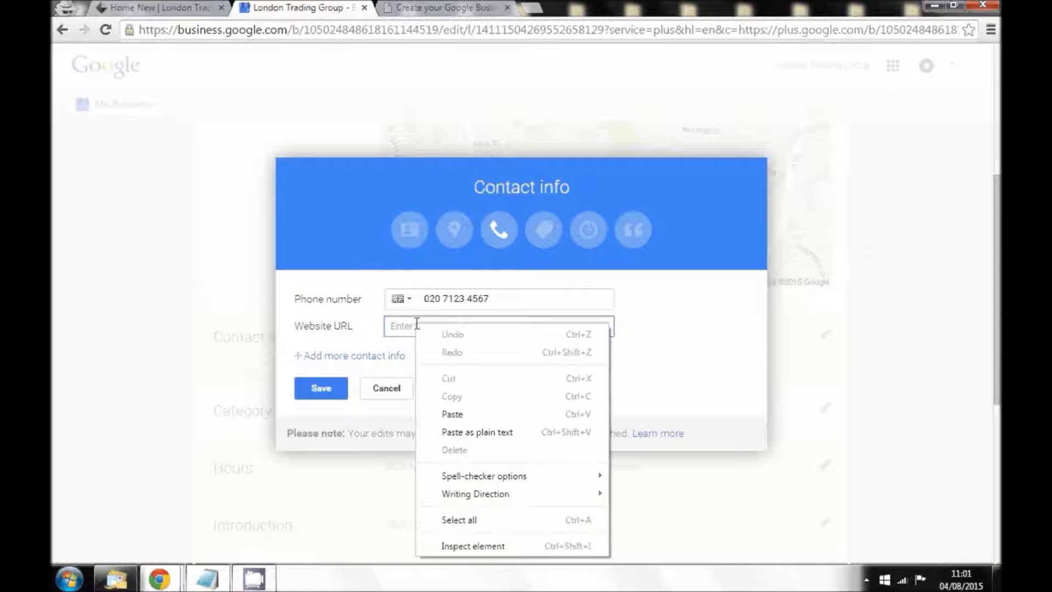
{"action": "left_click", "coordinate": [457, 411]}
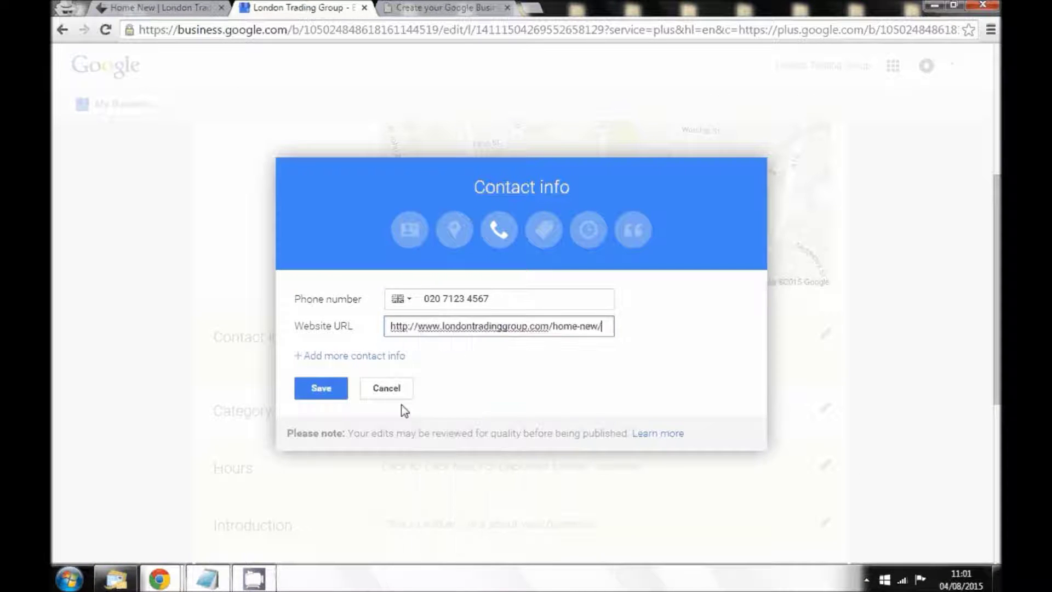
{"action": "left_click", "coordinate": [323, 388]}
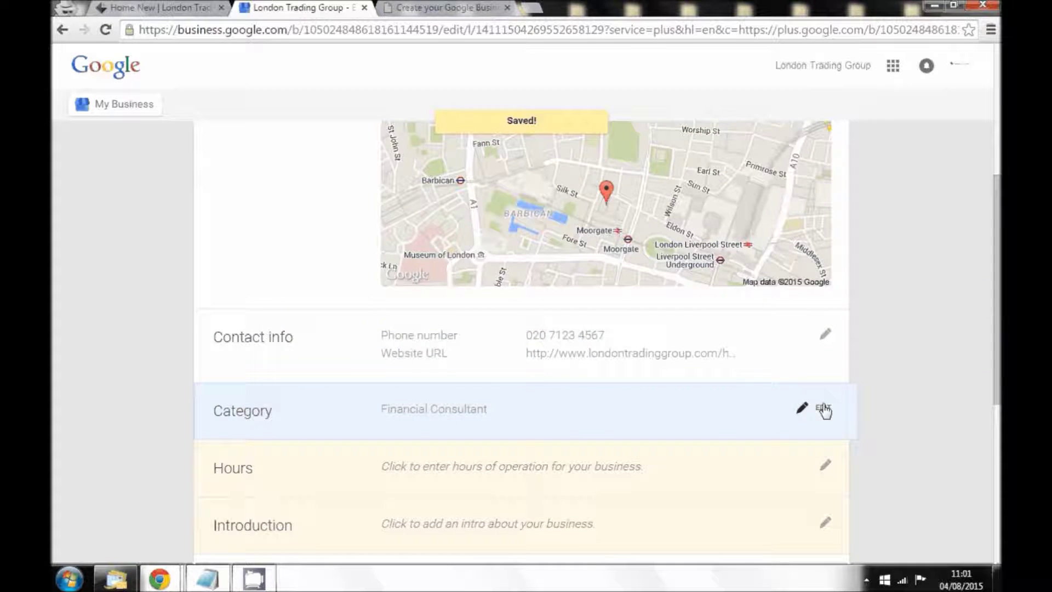
Add 'Training Centre' as a second category beside Financial Consultant and save
{"action": "left_click", "coordinate": [822, 408]}
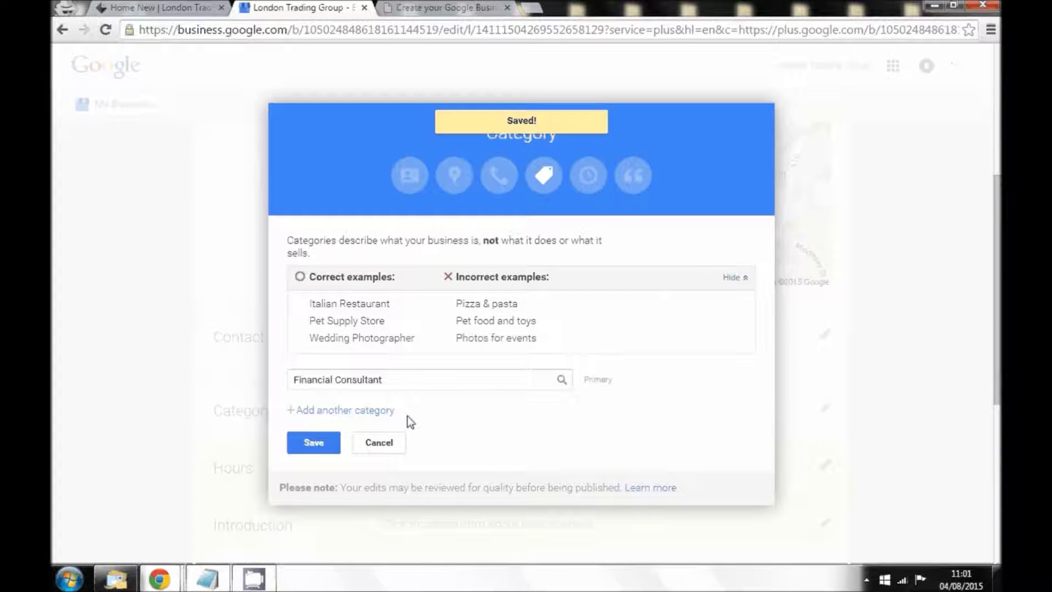
{"action": "left_click", "coordinate": [380, 411]}
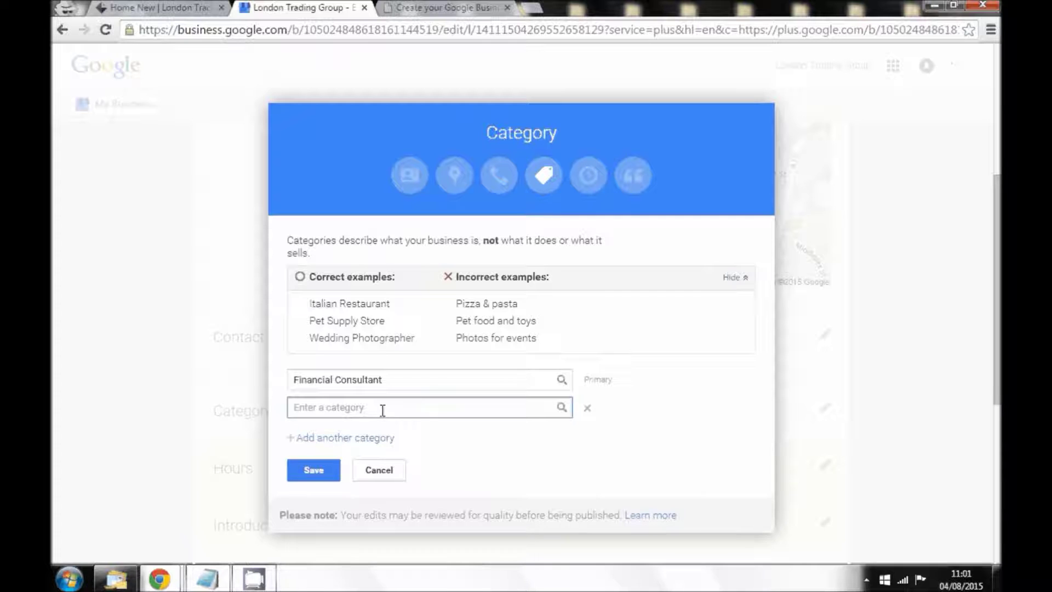
{"action": "type", "text": "Training Centre"}
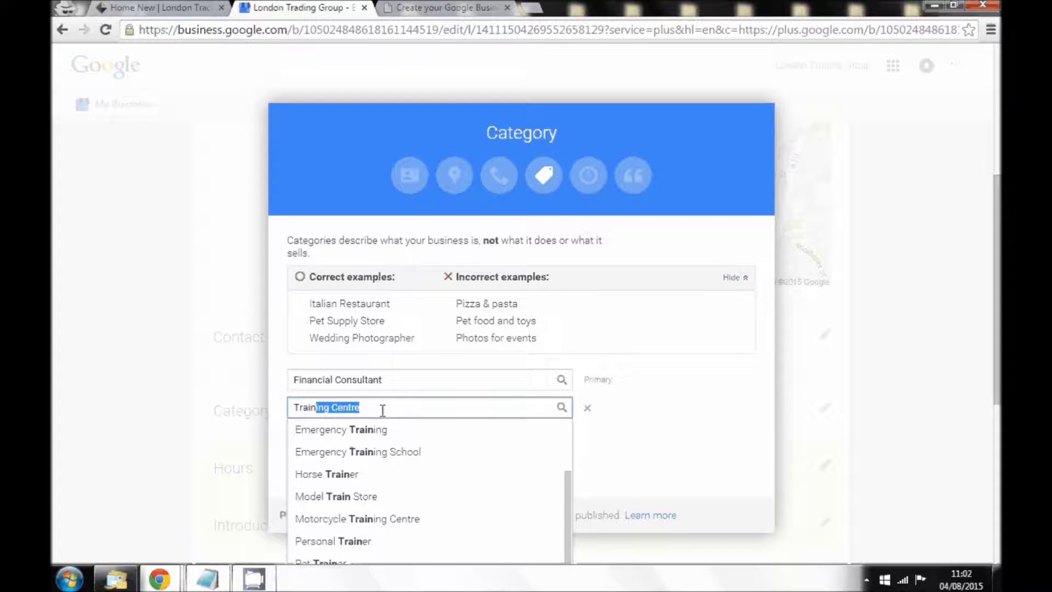
{"action": "key", "text": "Return"}
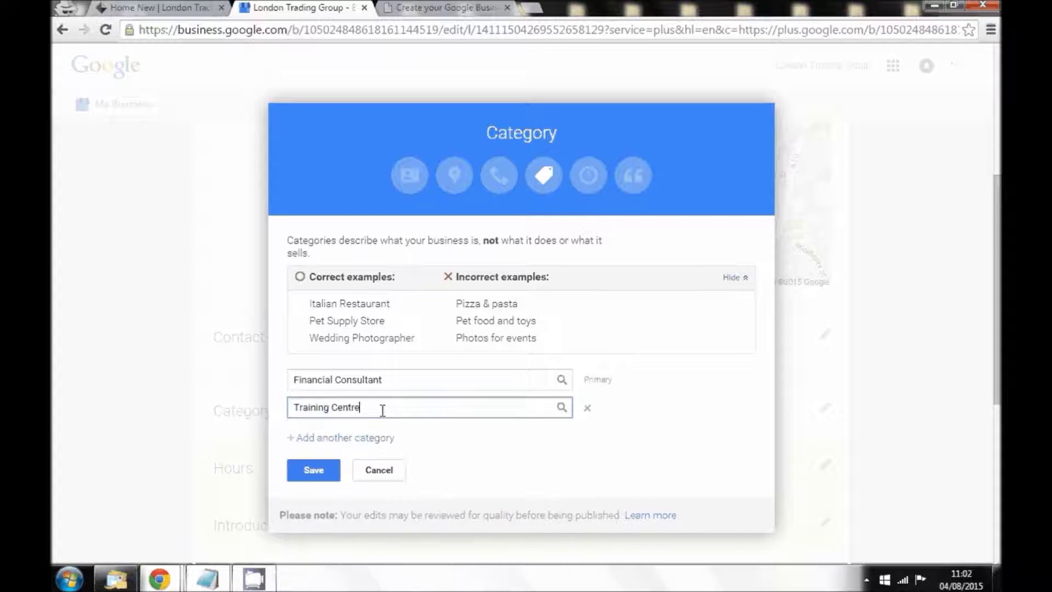
{"action": "left_click", "coordinate": [318, 471]}
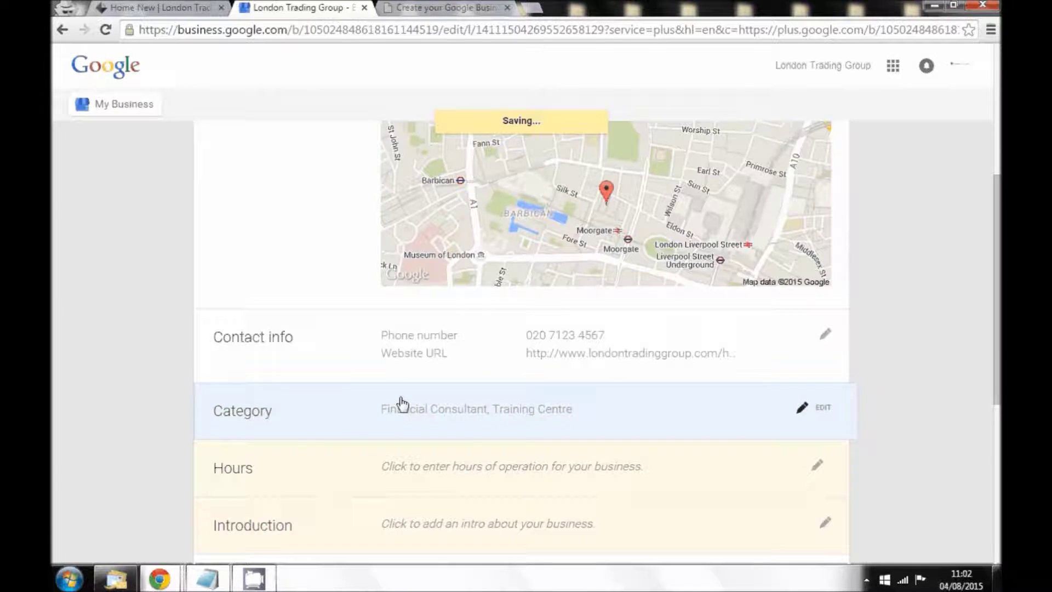
{"action": "scroll", "coordinate": [403, 404], "scroll_direction": "down", "scroll_amount": 1}
Select Monday through Friday as the opening days in the Hours editor
{"action": "left_click", "coordinate": [820, 401]}
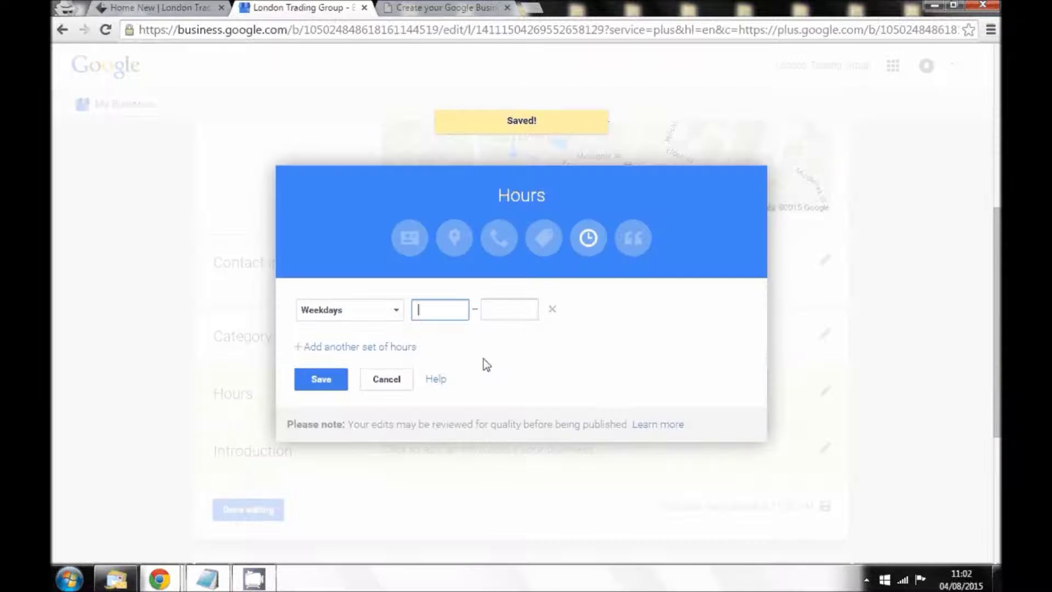
{"action": "left_click", "coordinate": [399, 312]}
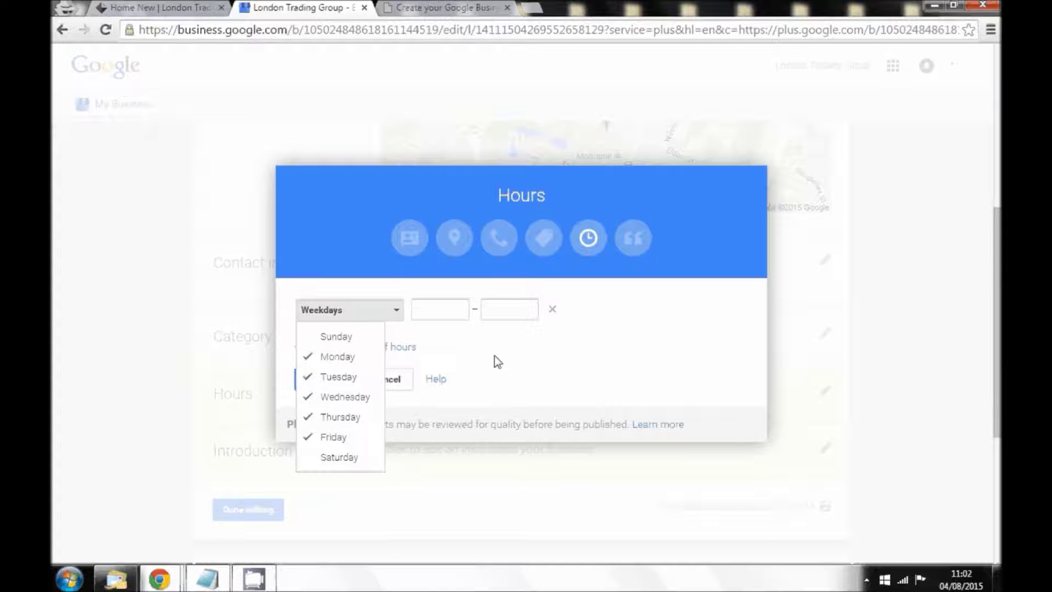
{"action": "left_click", "coordinate": [308, 377]}
{"action": "left_click", "coordinate": [309, 405]}
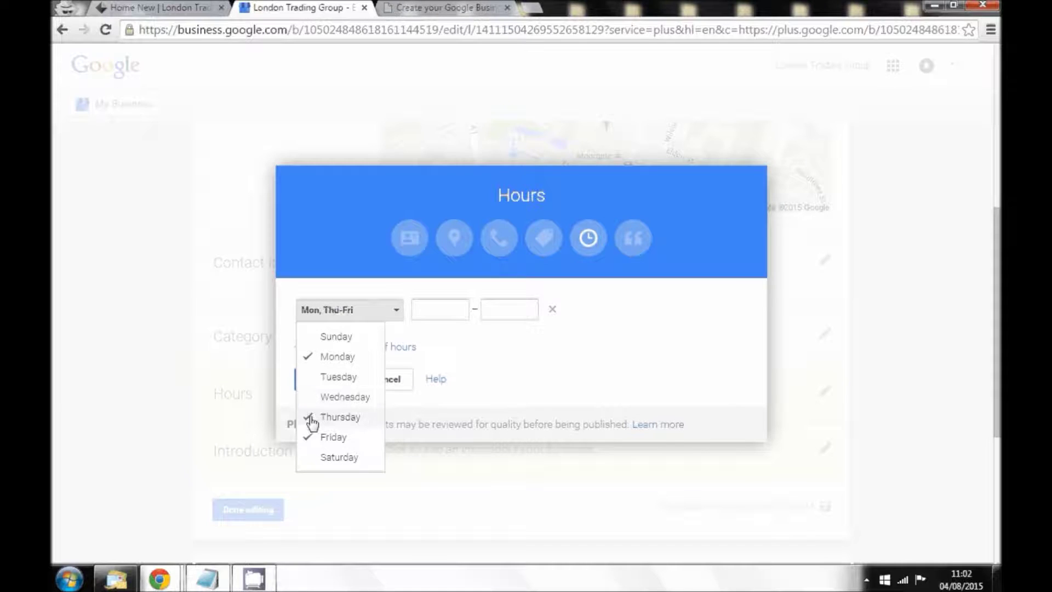
{"action": "left_click", "coordinate": [312, 419]}
{"action": "left_click", "coordinate": [310, 437]}
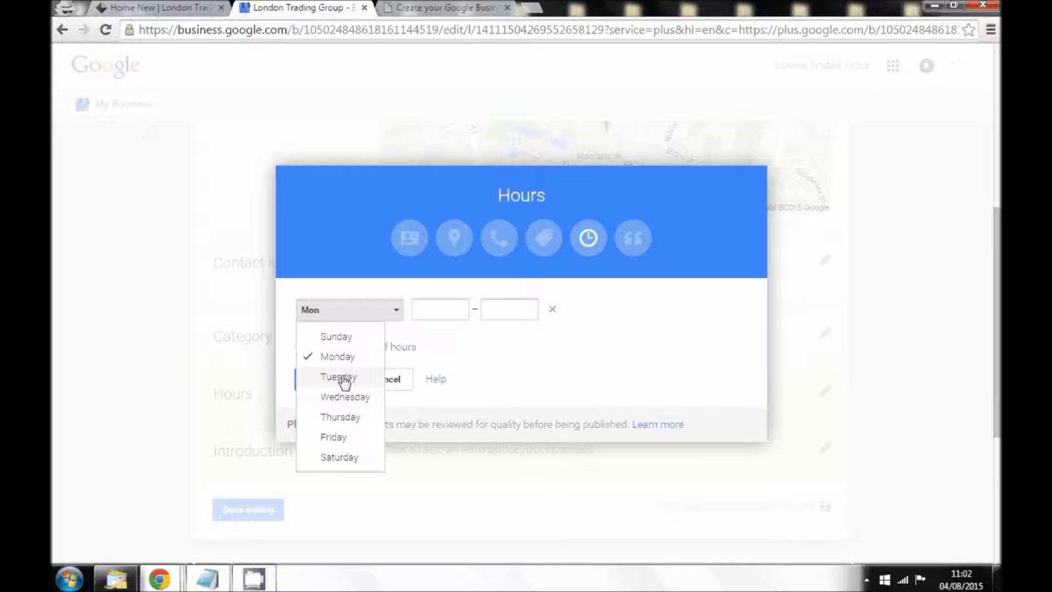
{"action": "left_click", "coordinate": [314, 382]}
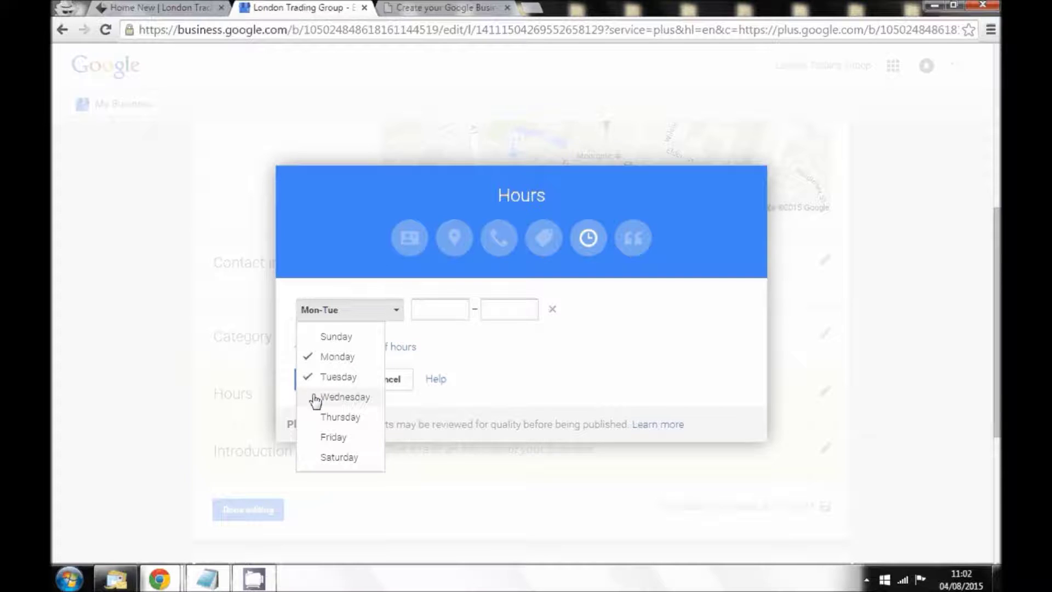
{"action": "left_click", "coordinate": [316, 397]}
{"action": "left_click", "coordinate": [312, 417]}
{"action": "left_click", "coordinate": [312, 437]}
Set the weekday hours to 9:00 AM–5:00 pm and save them
{"action": "left_click", "coordinate": [445, 310]}
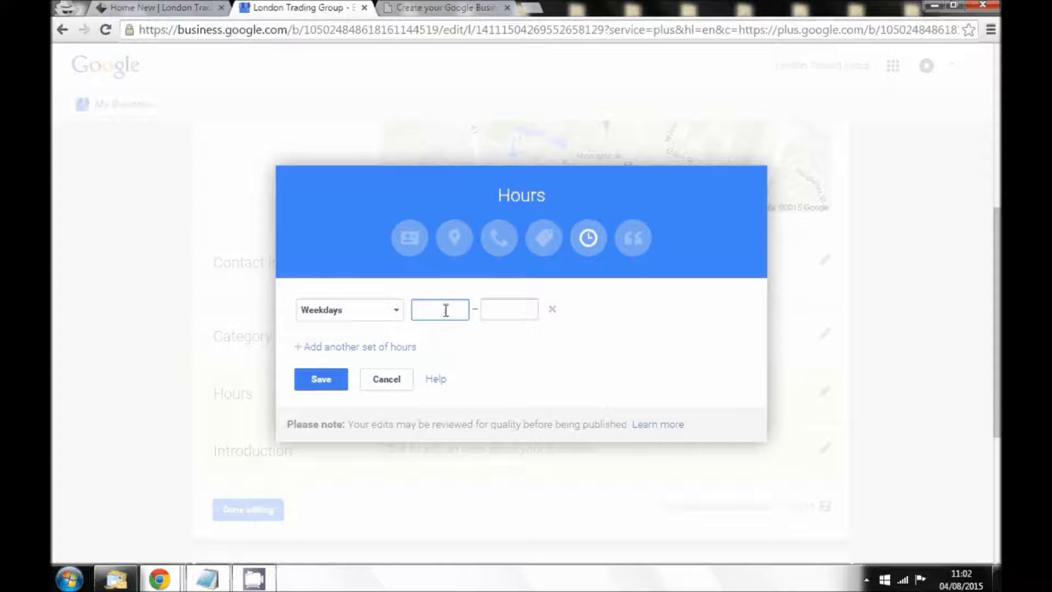
{"action": "type", "text": "90"}
{"action": "left_click", "coordinate": [445, 334]}
{"action": "left_click", "coordinate": [509, 311]}
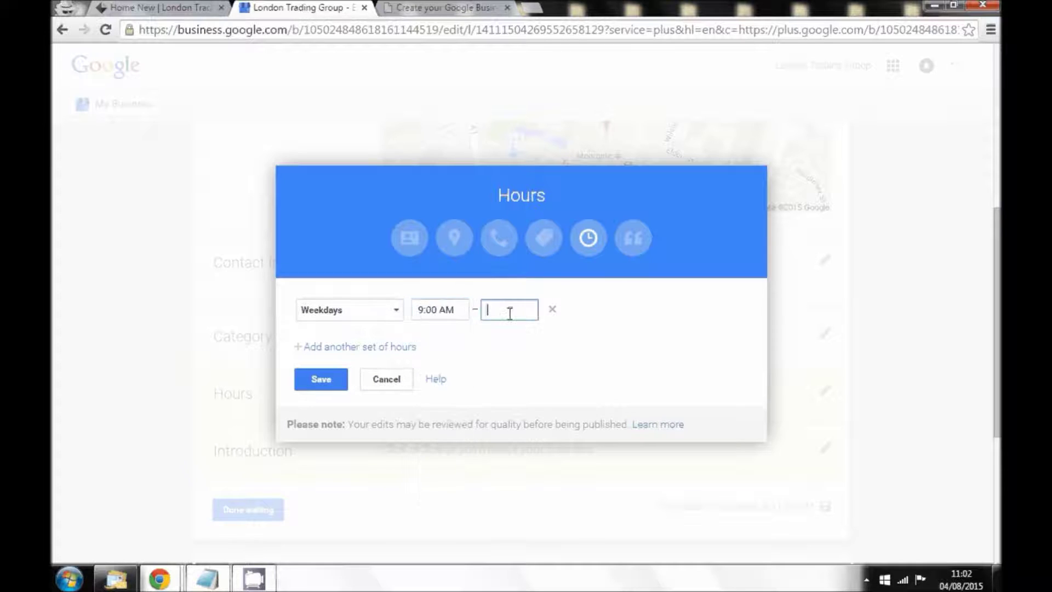
{"action": "type", "text": "5"}
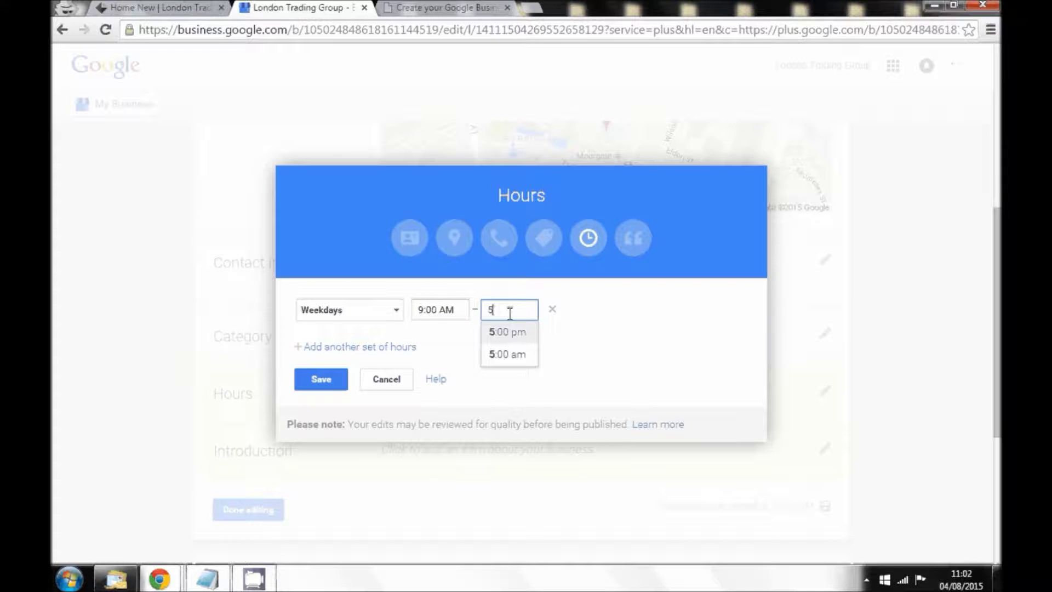
{"action": "left_click", "coordinate": [503, 334]}
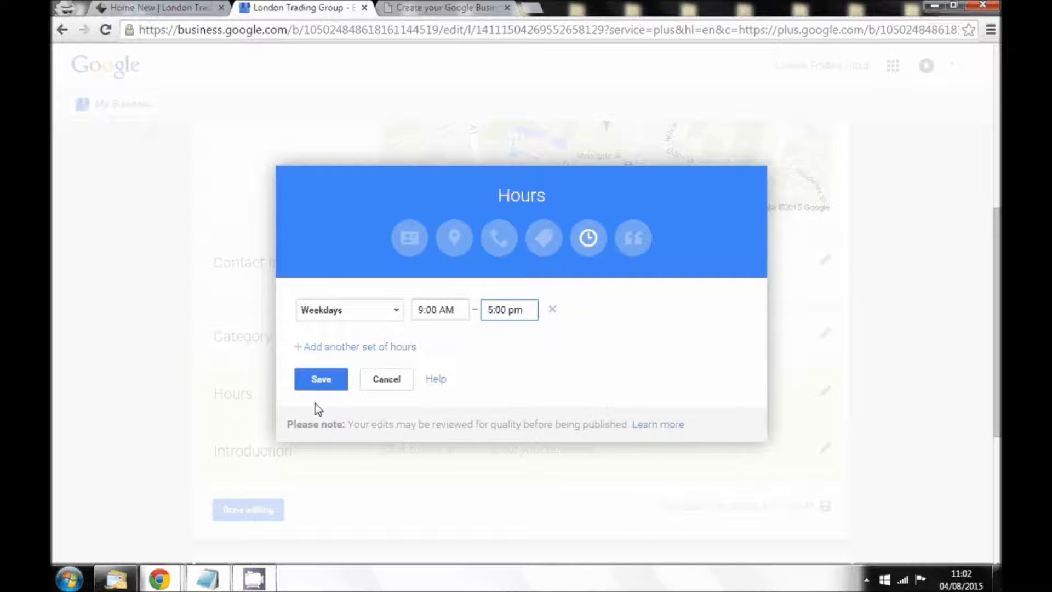
{"action": "left_click", "coordinate": [329, 379]}
{"action": "scroll", "coordinate": [137, 398], "scroll_direction": "down", "scroll_amount": 4}
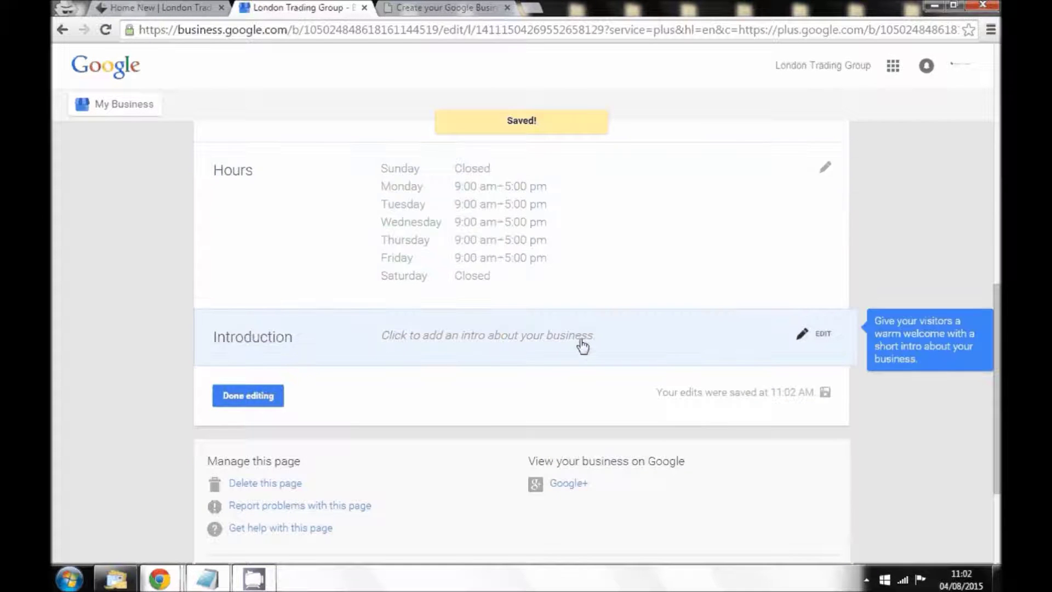
{"action": "left_click", "coordinate": [581, 346]}
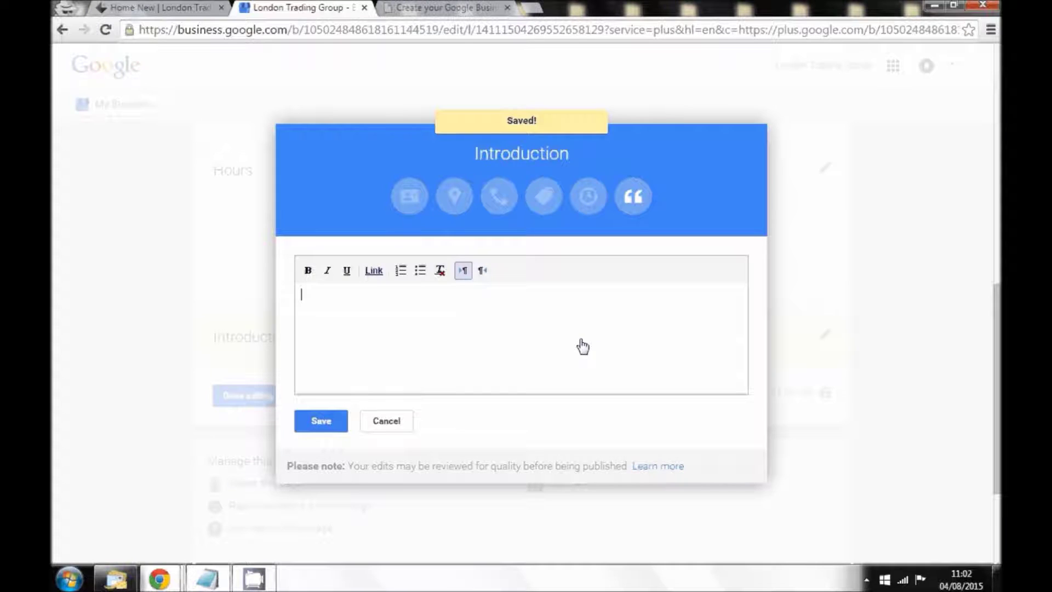
Go to the company website's About > Aim & Vision page
{"action": "left_click", "coordinate": [185, 9]}
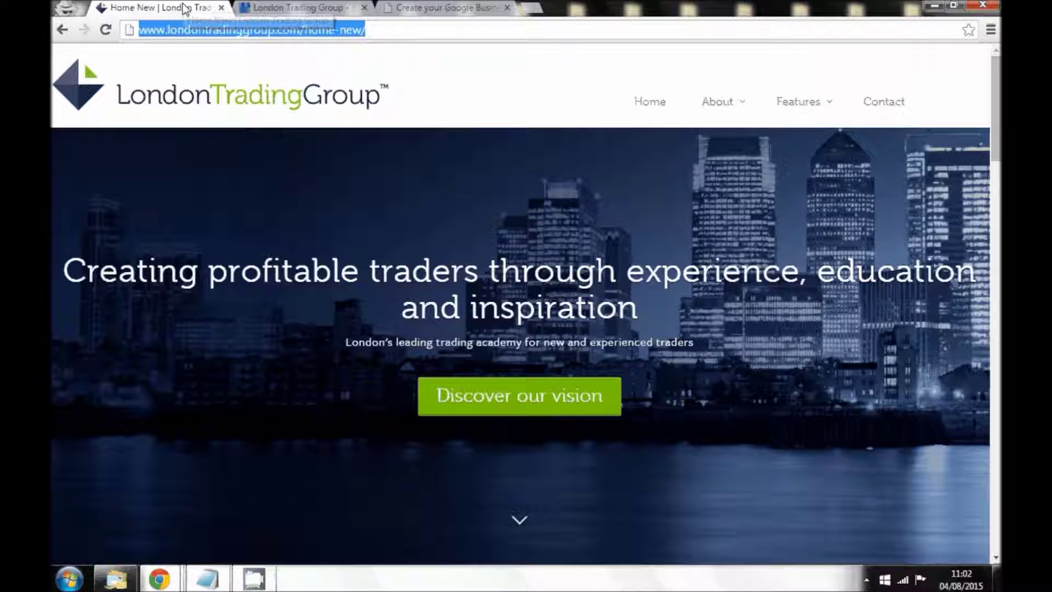
{"action": "scroll", "coordinate": [464, 165], "scroll_direction": "down", "scroll_amount": 8}
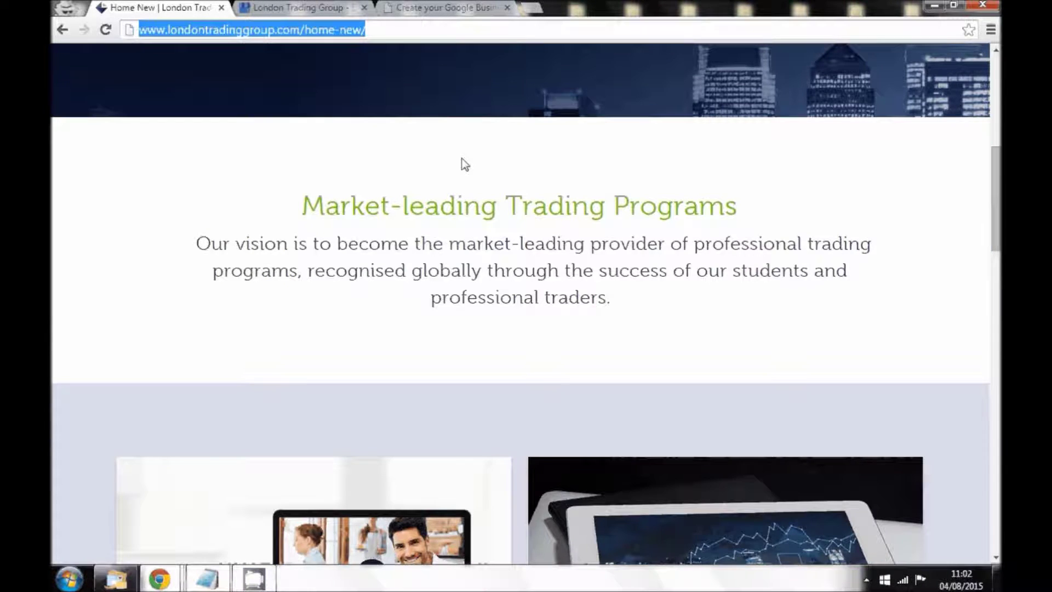
{"action": "scroll", "coordinate": [463, 161], "scroll_direction": "down", "scroll_amount": 3}
{"action": "scroll", "coordinate": [463, 158], "scroll_direction": "down", "scroll_amount": 5}
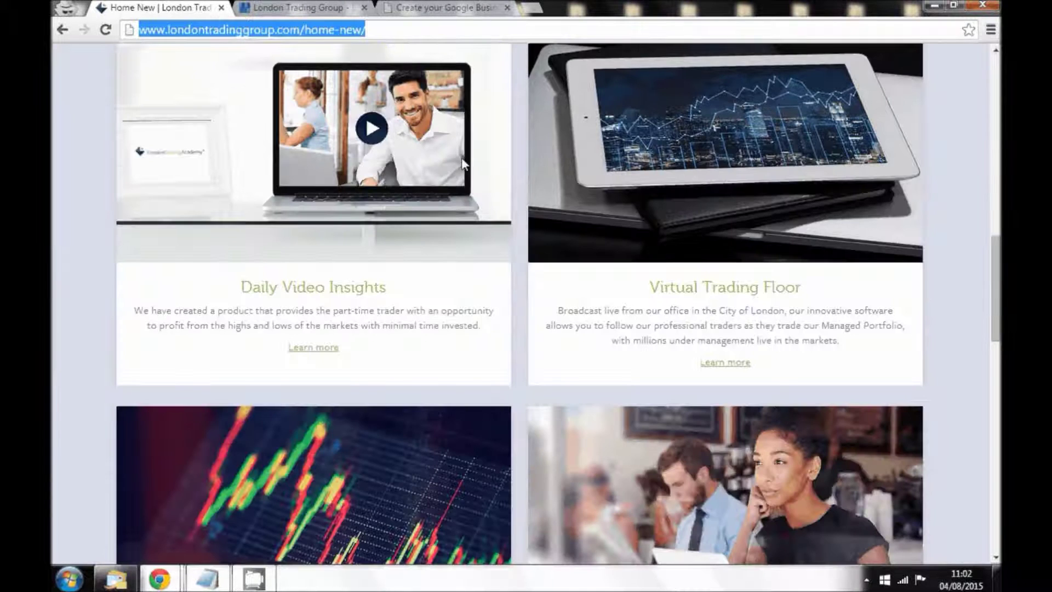
{"action": "scroll", "coordinate": [463, 163], "scroll_direction": "up", "scroll_amount": 15}
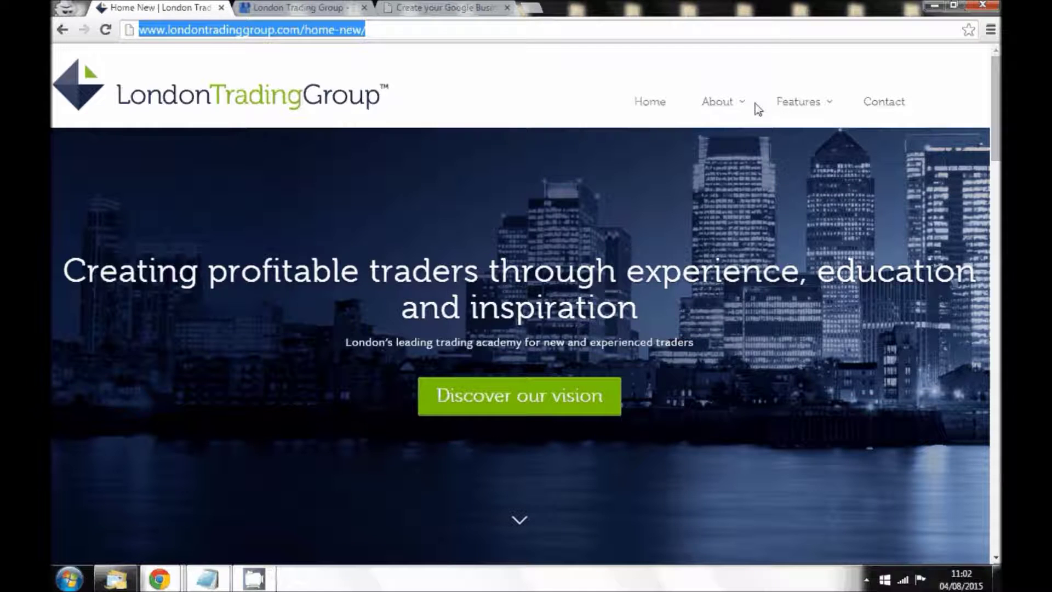
{"action": "mouse_move", "coordinate": [728, 107]}
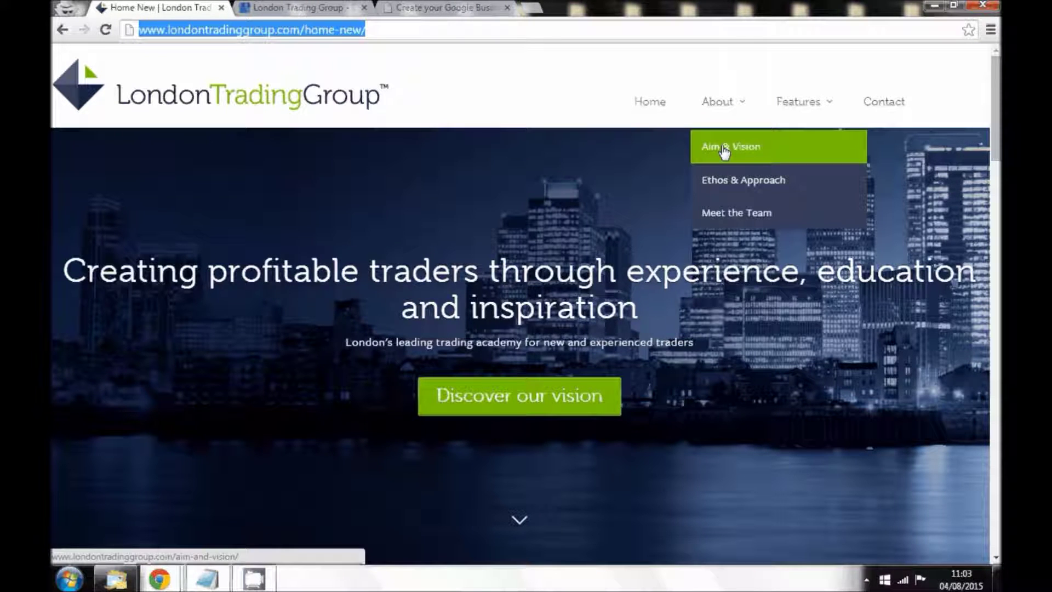
{"action": "left_click", "coordinate": [724, 152]}
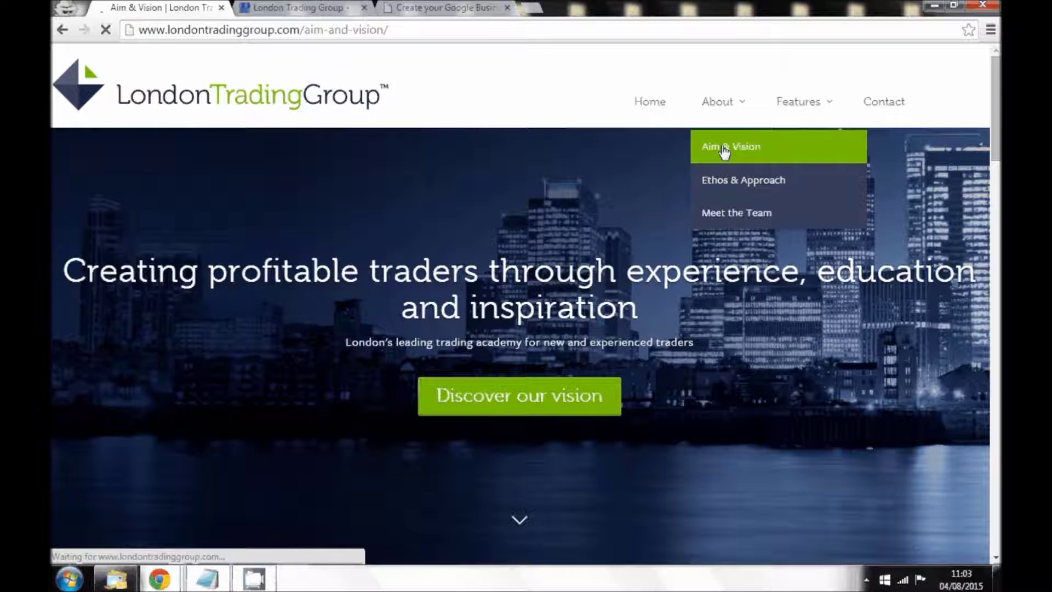
Open the Training page and copy its two internship introduction paragraphs
{"action": "scroll", "coordinate": [568, 189], "scroll_direction": "down", "scroll_amount": 6}
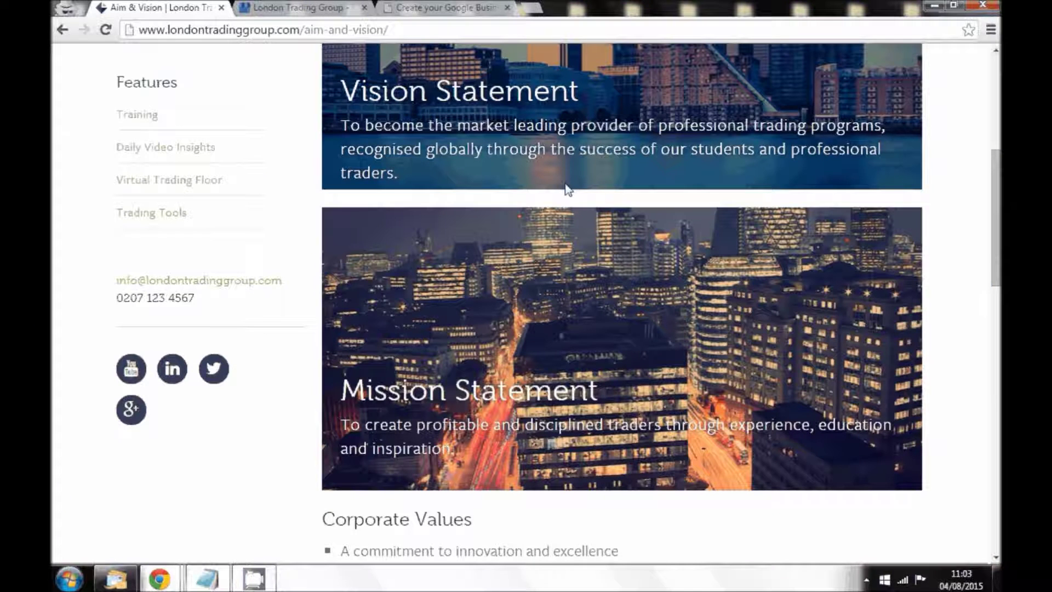
{"action": "scroll", "coordinate": [567, 189], "scroll_direction": "down", "scroll_amount": 6}
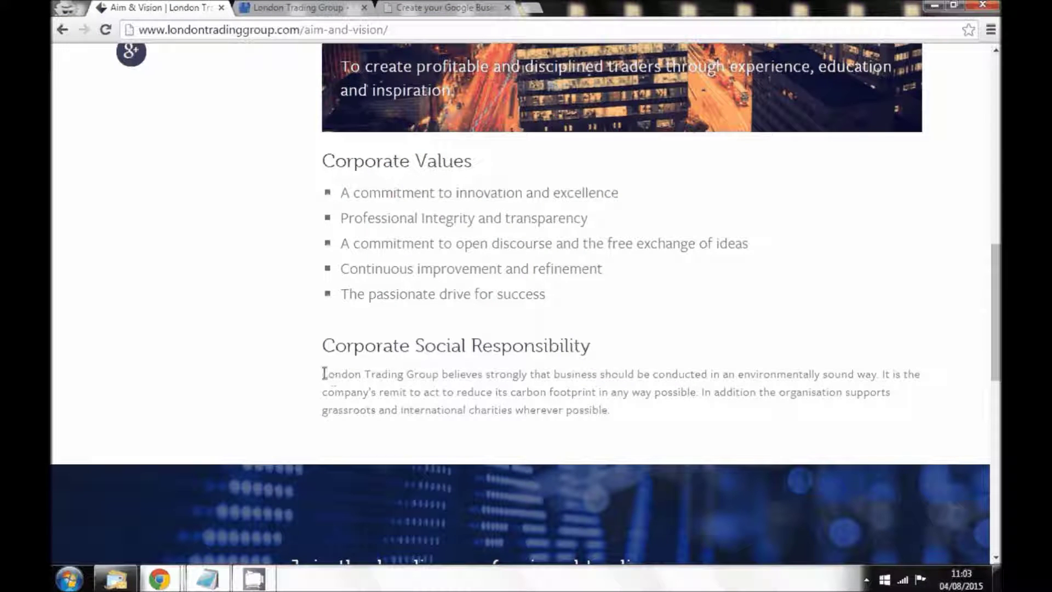
{"action": "scroll", "coordinate": [324, 372], "scroll_direction": "down", "scroll_amount": 8}
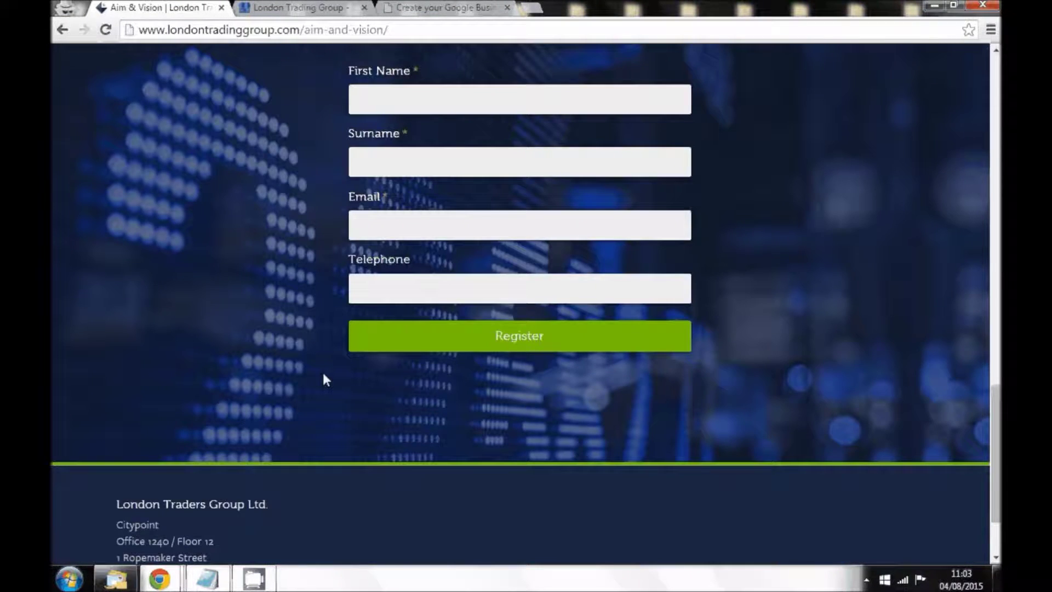
{"action": "scroll", "coordinate": [323, 373], "scroll_direction": "up", "scroll_amount": 15}
{"action": "scroll", "coordinate": [324, 370], "scroll_direction": "up", "scroll_amount": 2}
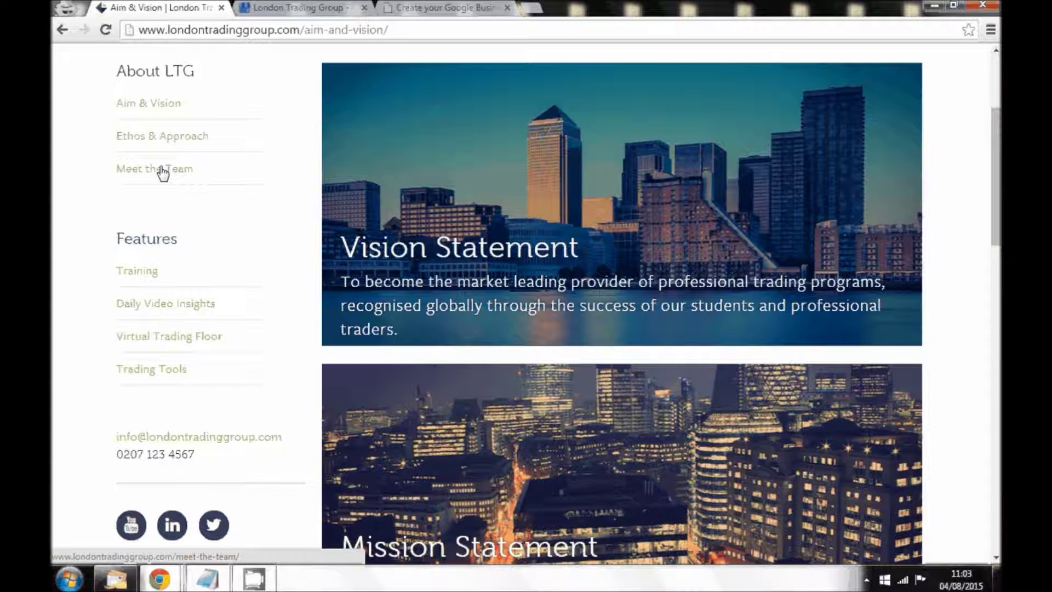
{"action": "left_click", "coordinate": [136, 271]}
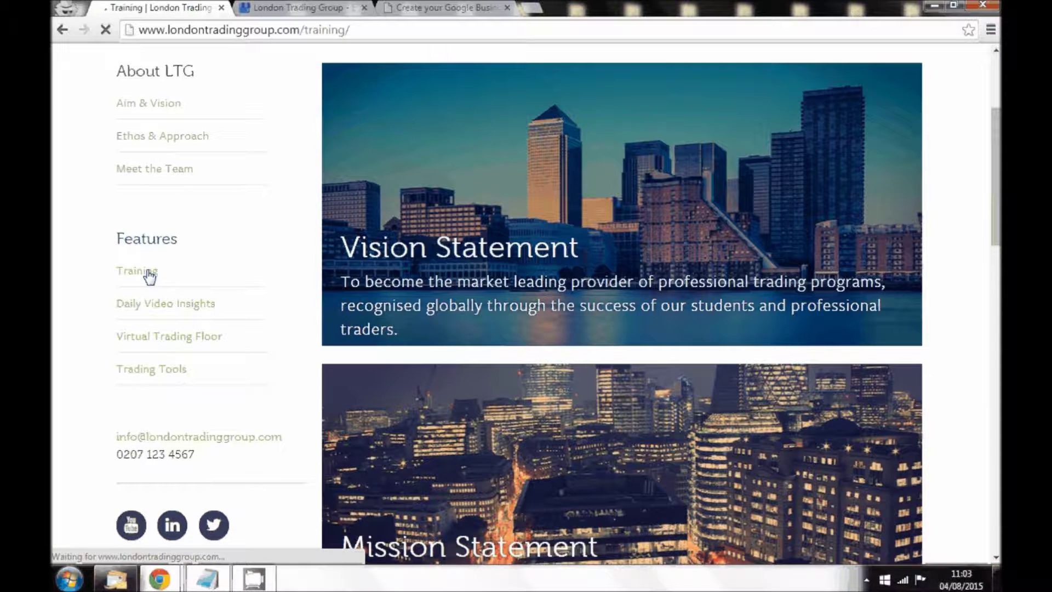
{"action": "scroll", "coordinate": [253, 255], "scroll_direction": "down", "scroll_amount": 5}
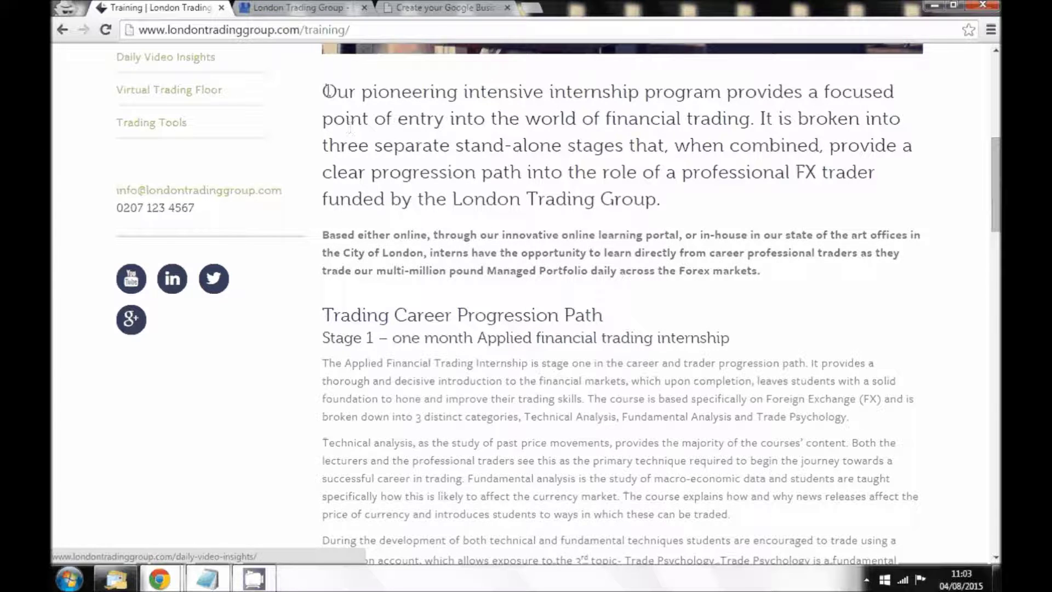
{"action": "left_click_drag", "start_coordinate": [325, 90], "coordinate": [776, 278]}
{"action": "right_click", "coordinate": [666, 228]}
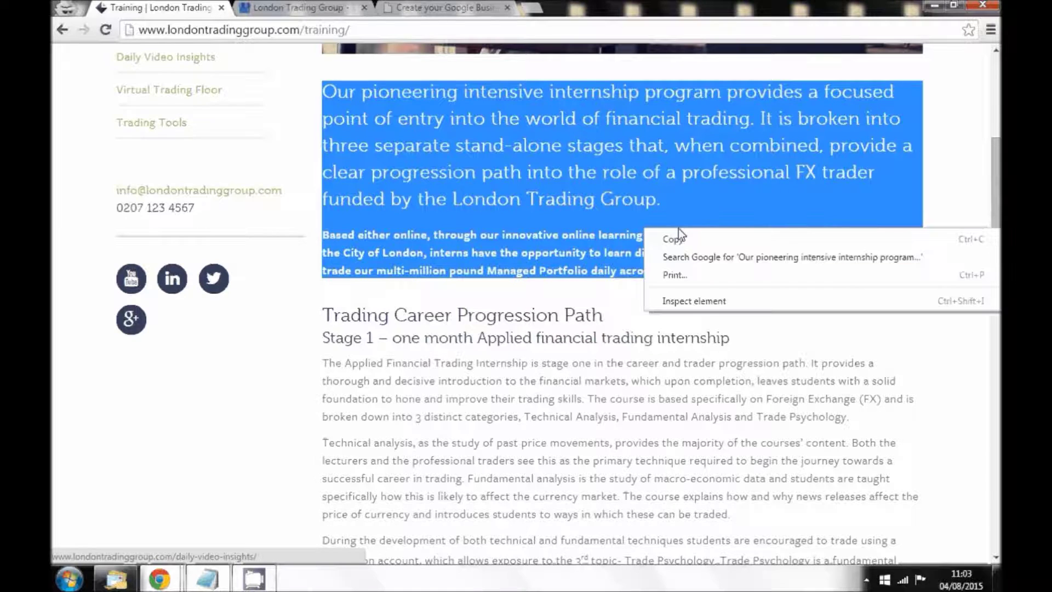
{"action": "left_click", "coordinate": [672, 241]}
Paste the copied internship paragraphs into the Introduction and save it
{"action": "left_click", "coordinate": [295, 7]}
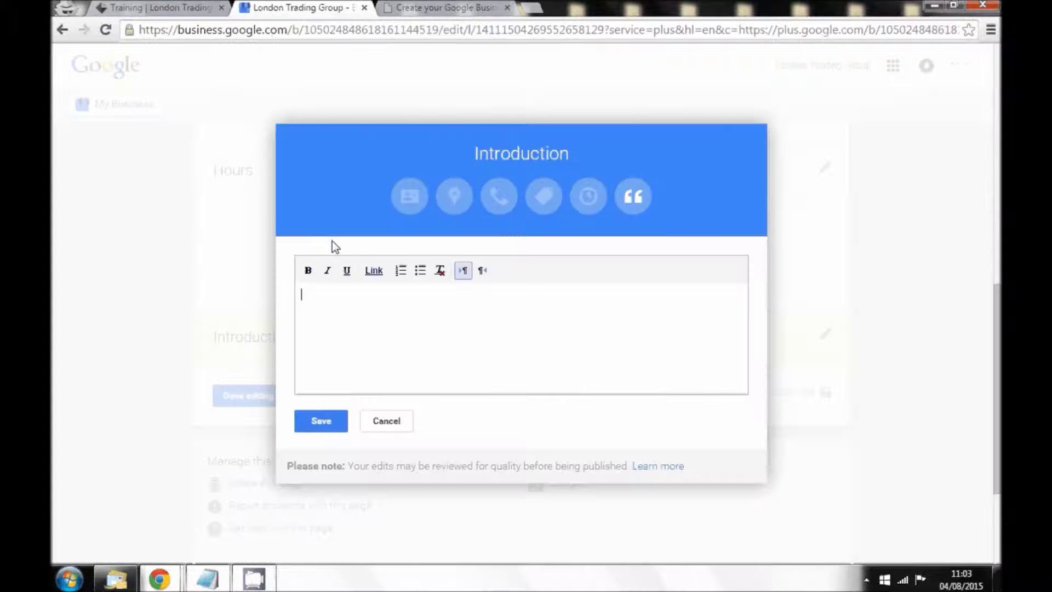
{"action": "right_click", "coordinate": [305, 295]}
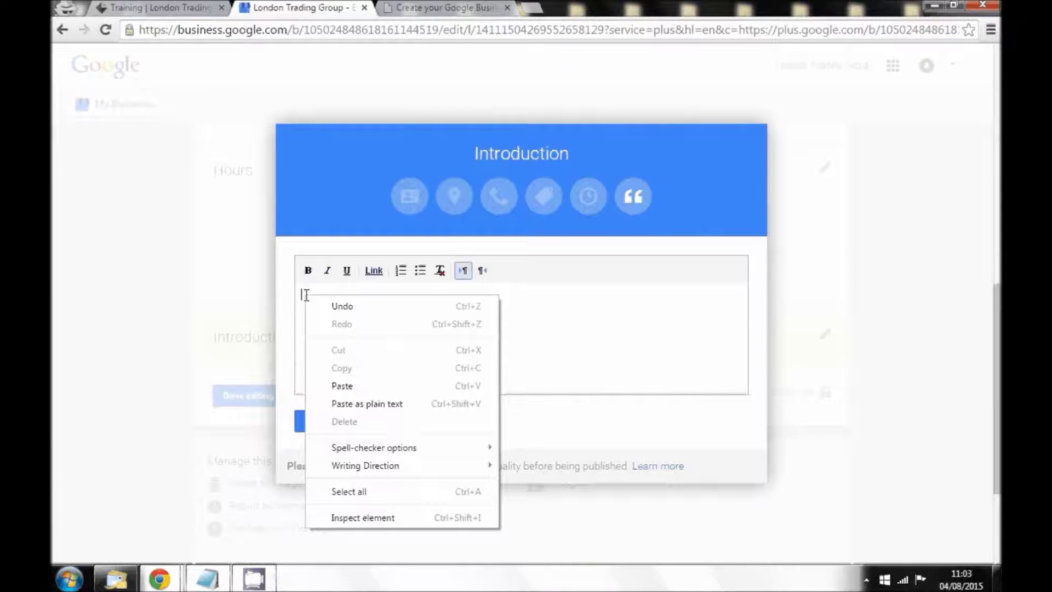
{"action": "left_click", "coordinate": [337, 383]}
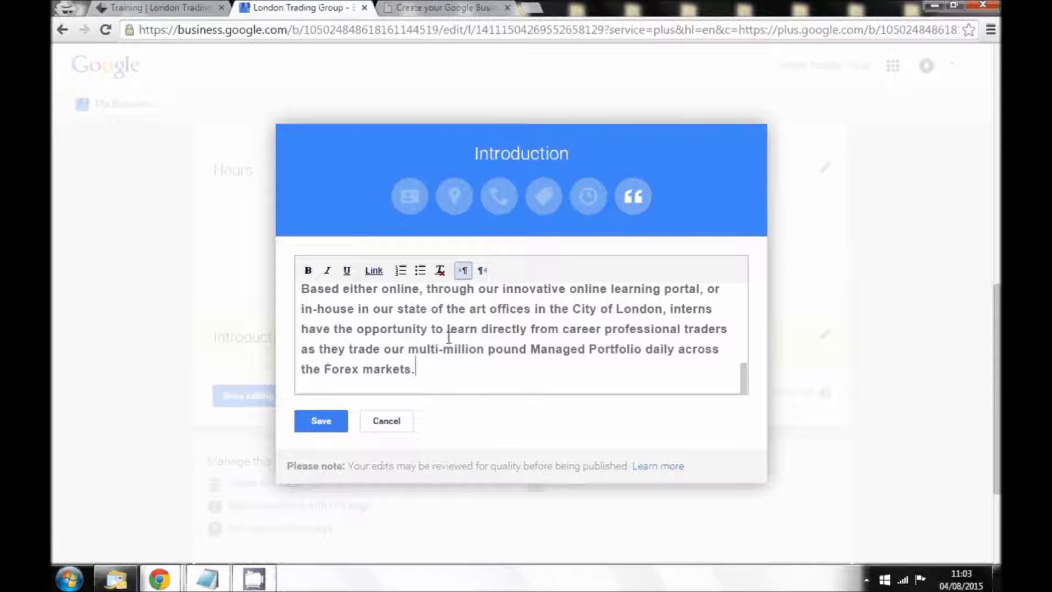
{"action": "left_click", "coordinate": [321, 421]}
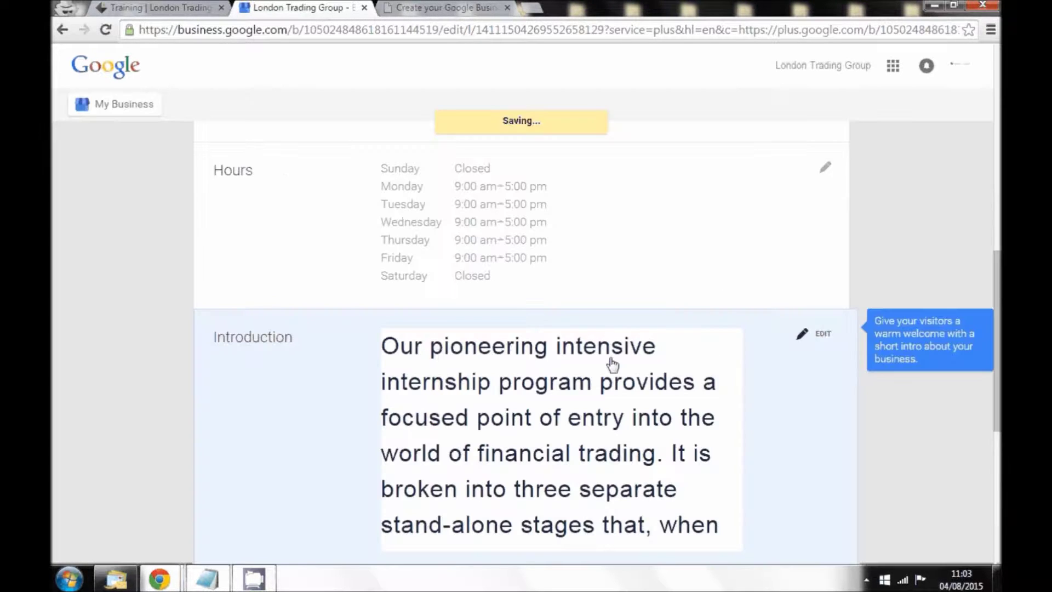
Reopen the Introduction, separating the paragraphs with a blank line and adding empty lines at the end
{"action": "scroll", "coordinate": [623, 385], "scroll_direction": "down", "scroll_amount": 4}
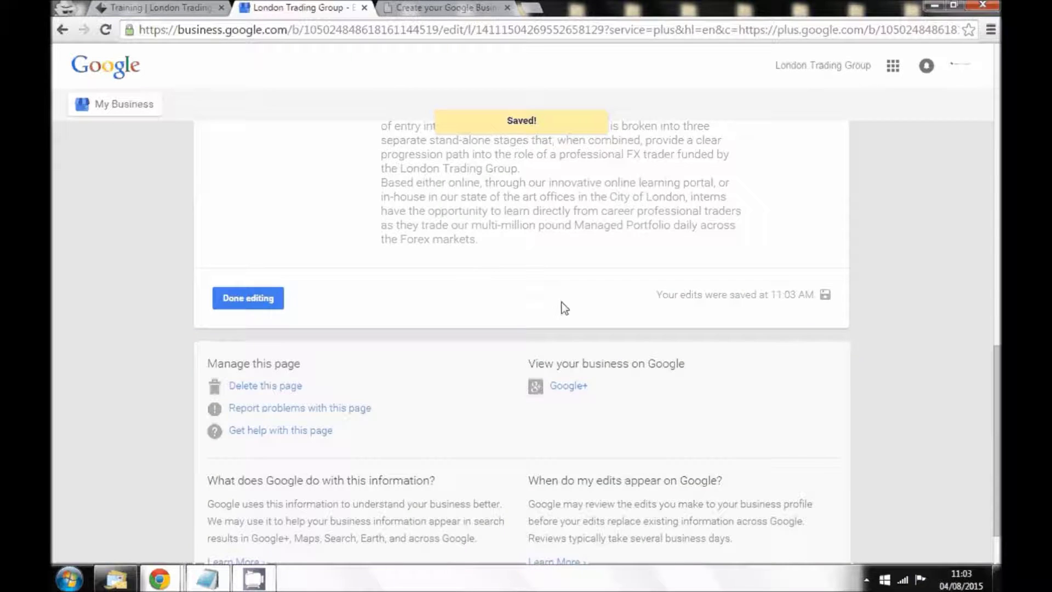
{"action": "scroll", "coordinate": [564, 308], "scroll_direction": "up", "scroll_amount": 3}
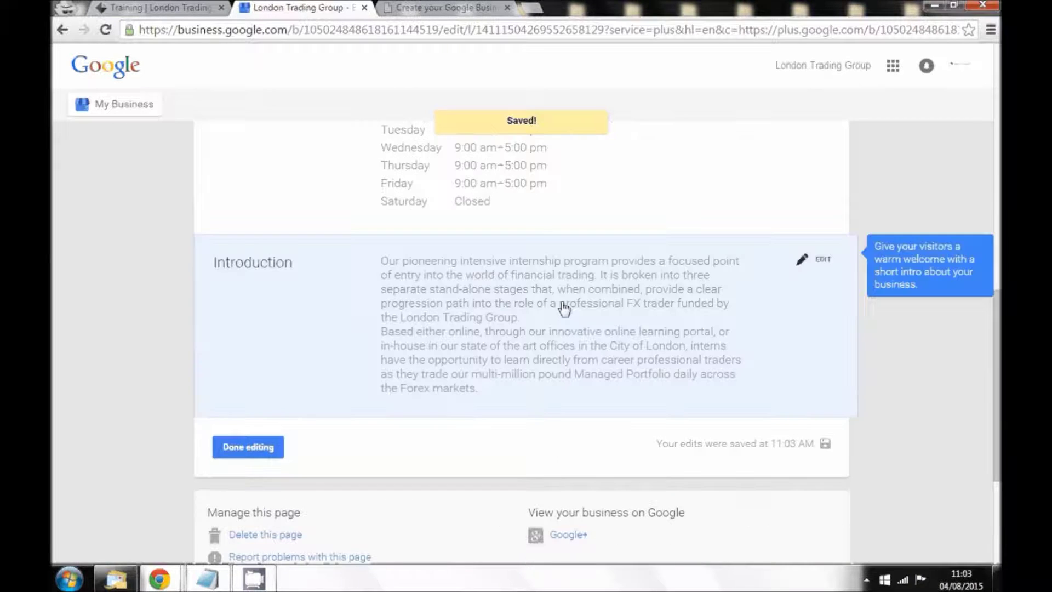
{"action": "left_click", "coordinate": [819, 260]}
{"action": "left_click", "coordinate": [457, 321]}
{"action": "key", "text": "Return"}
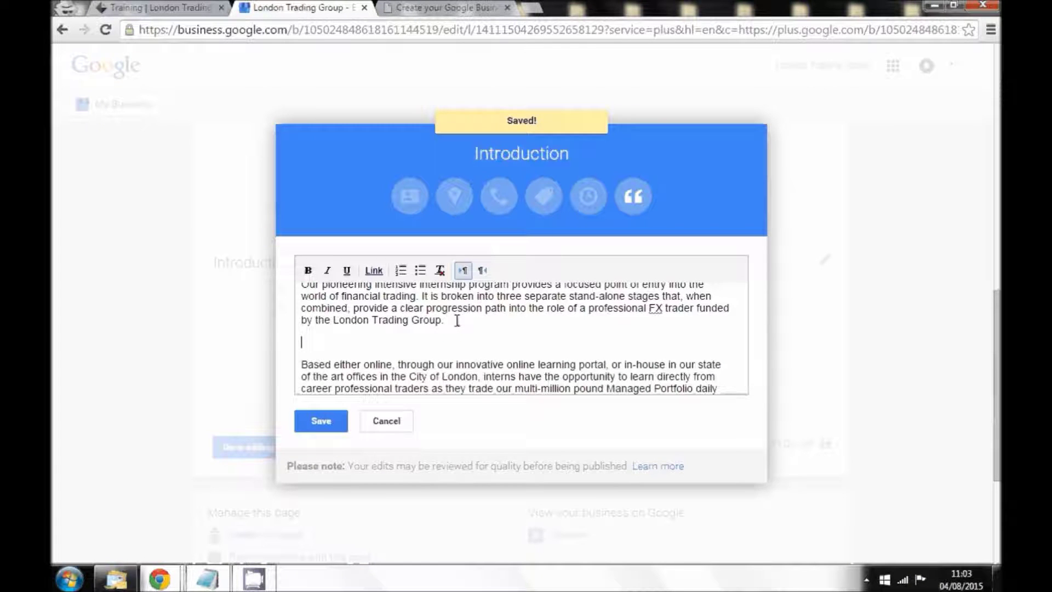
{"action": "scroll", "coordinate": [460, 334], "scroll_direction": "up", "scroll_amount": 1}
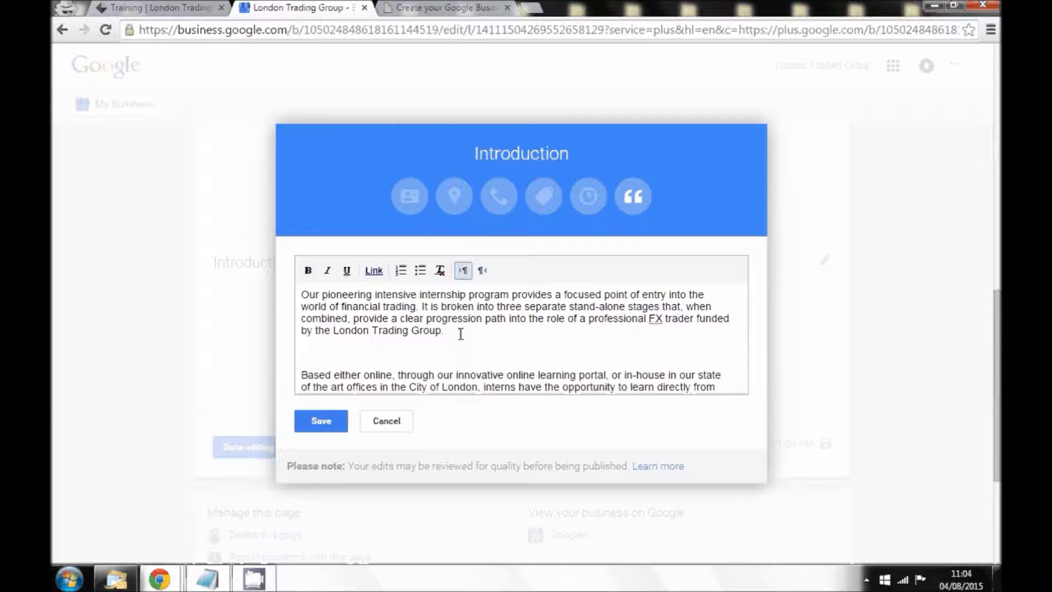
{"action": "scroll", "coordinate": [463, 328], "scroll_direction": "down", "scroll_amount": 2}
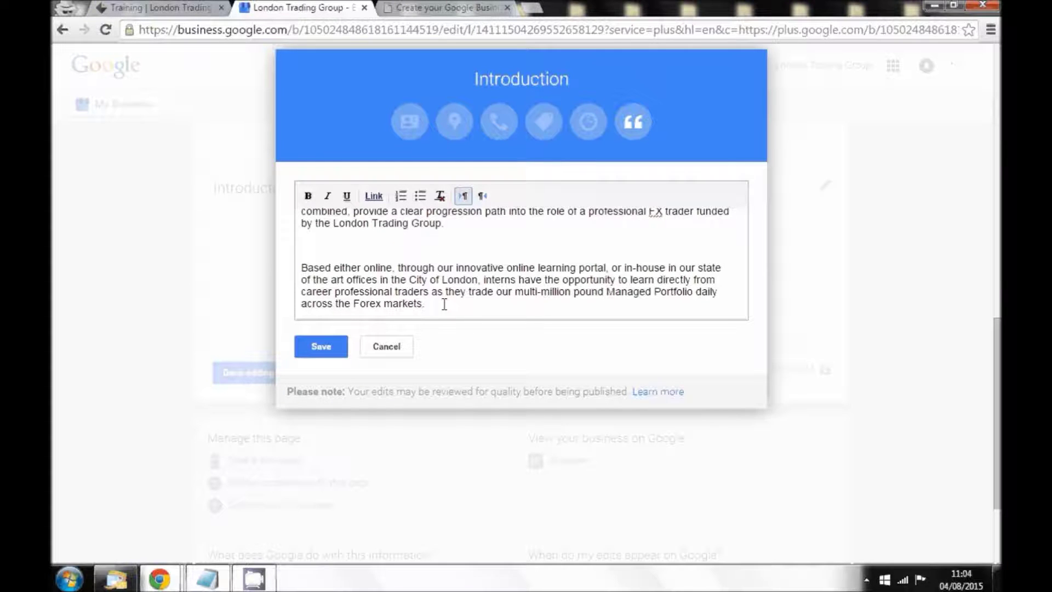
{"action": "key", "text": "Return"}
{"action": "key", "text": "Return"}
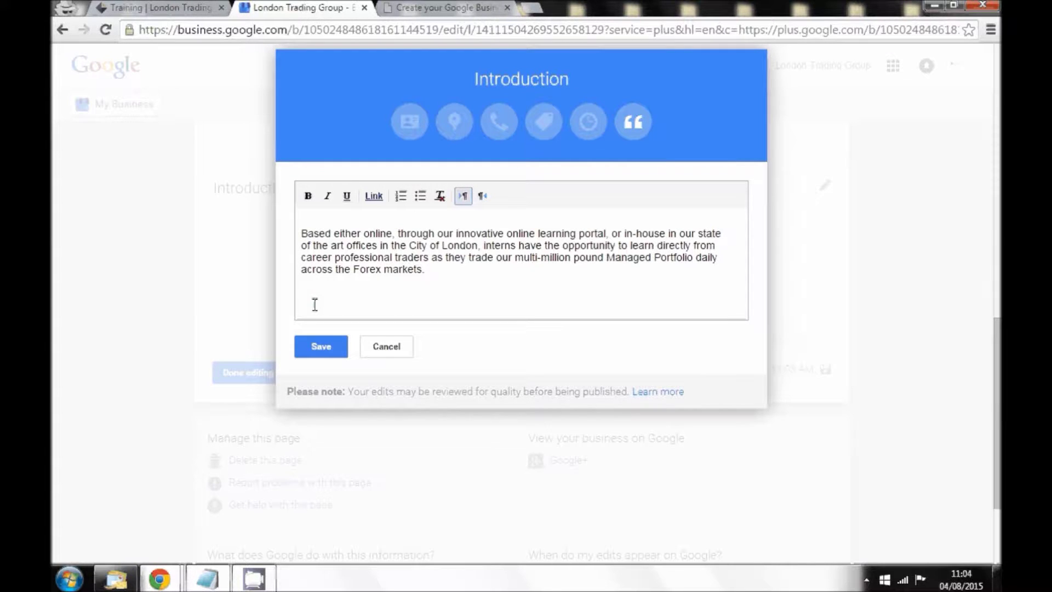
{"action": "left_click", "coordinate": [159, 8]}
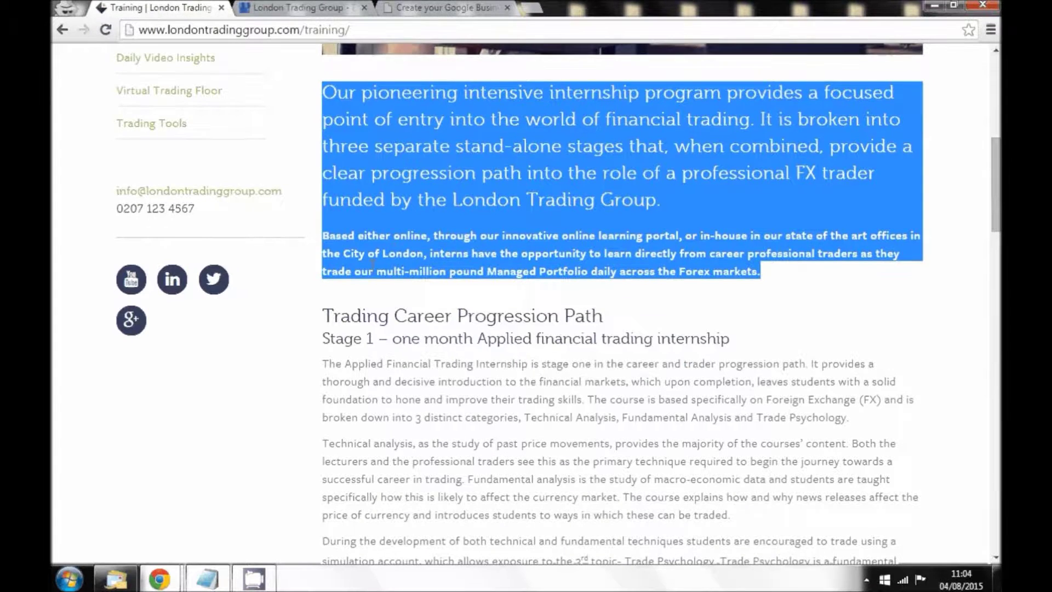
{"action": "scroll", "coordinate": [231, 302], "scroll_direction": "up", "scroll_amount": 5}
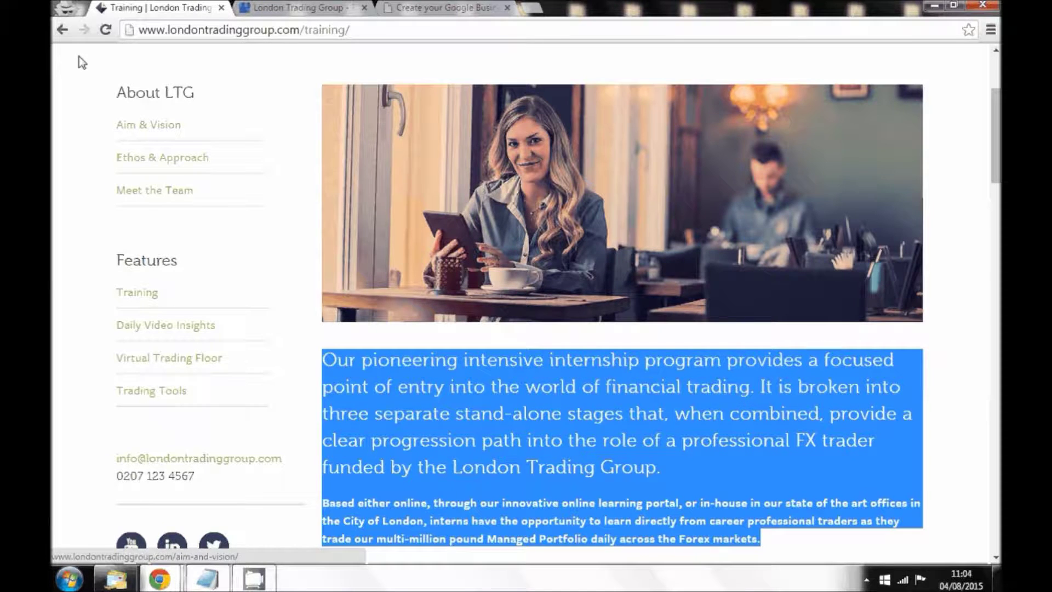
{"action": "left_click", "coordinate": [63, 30]}
{"action": "left_click", "coordinate": [64, 30]}
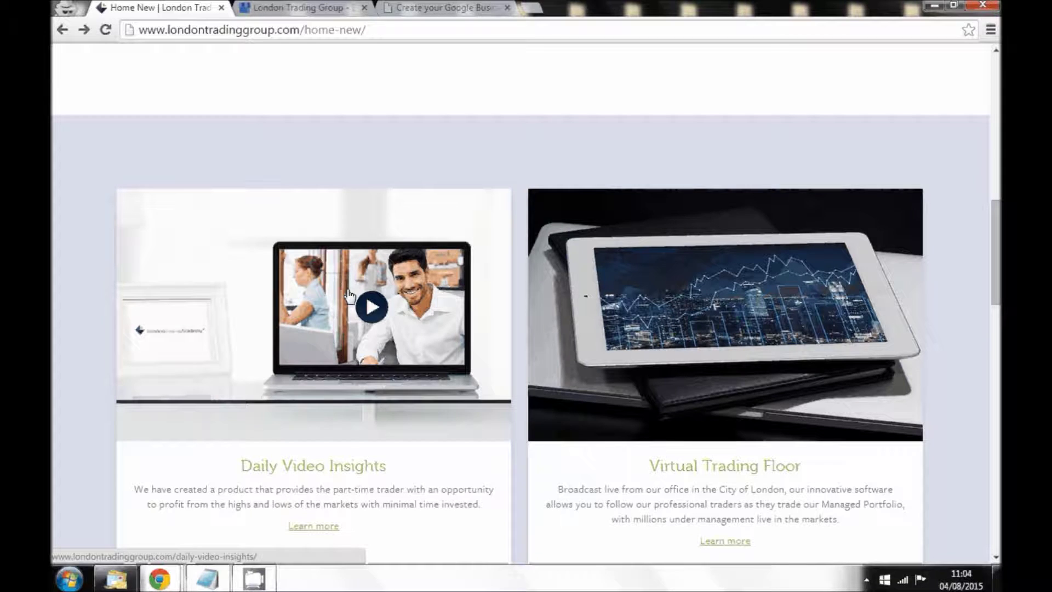
{"action": "scroll", "coordinate": [366, 251], "scroll_direction": "down", "scroll_amount": 5}
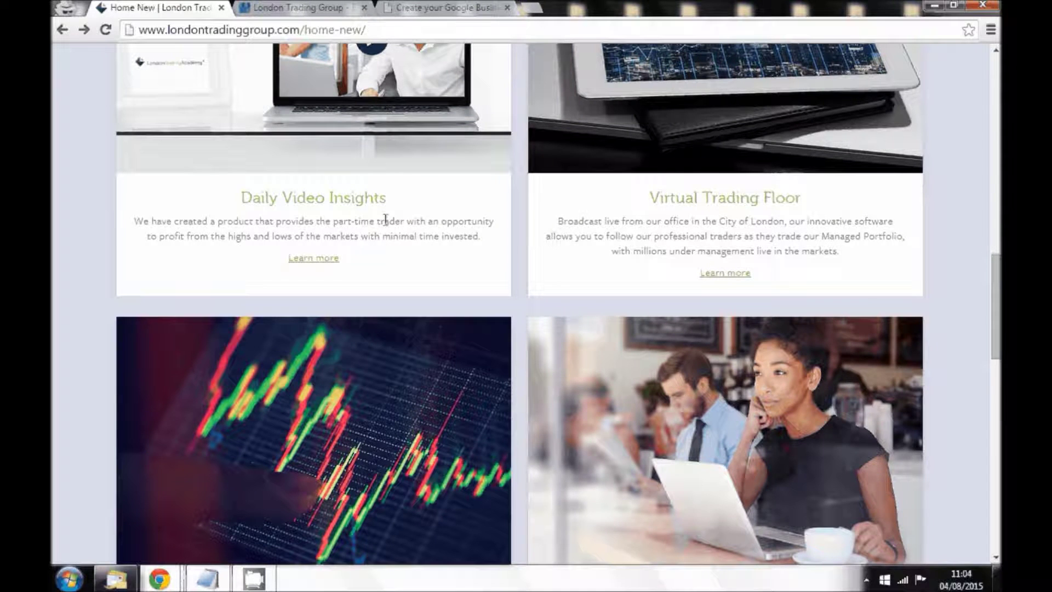
{"action": "scroll", "coordinate": [615, 210], "scroll_direction": "down", "scroll_amount": 5}
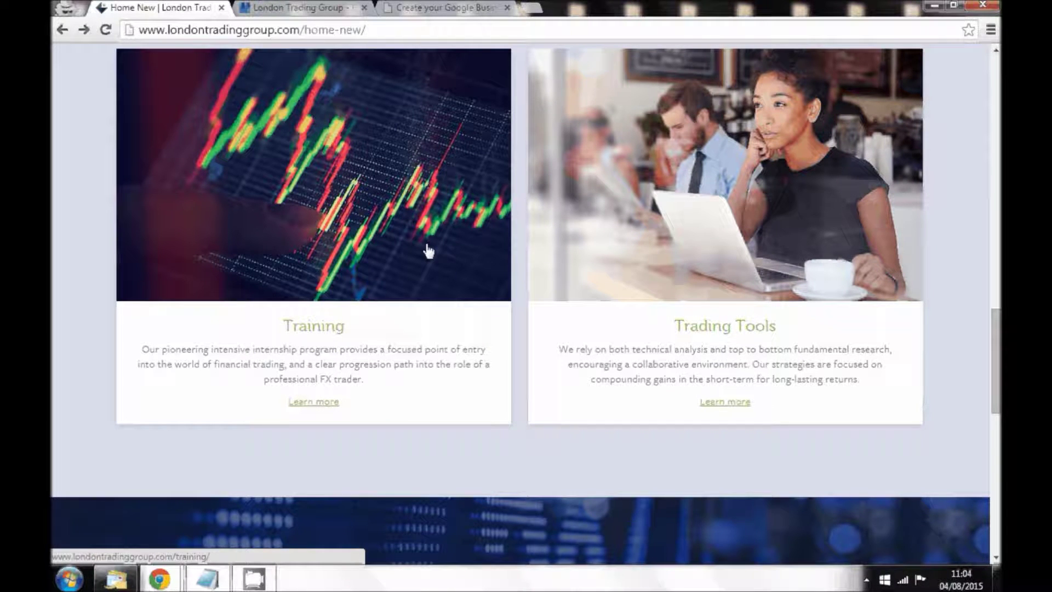
{"action": "key", "text": "ctrl+Tab"}
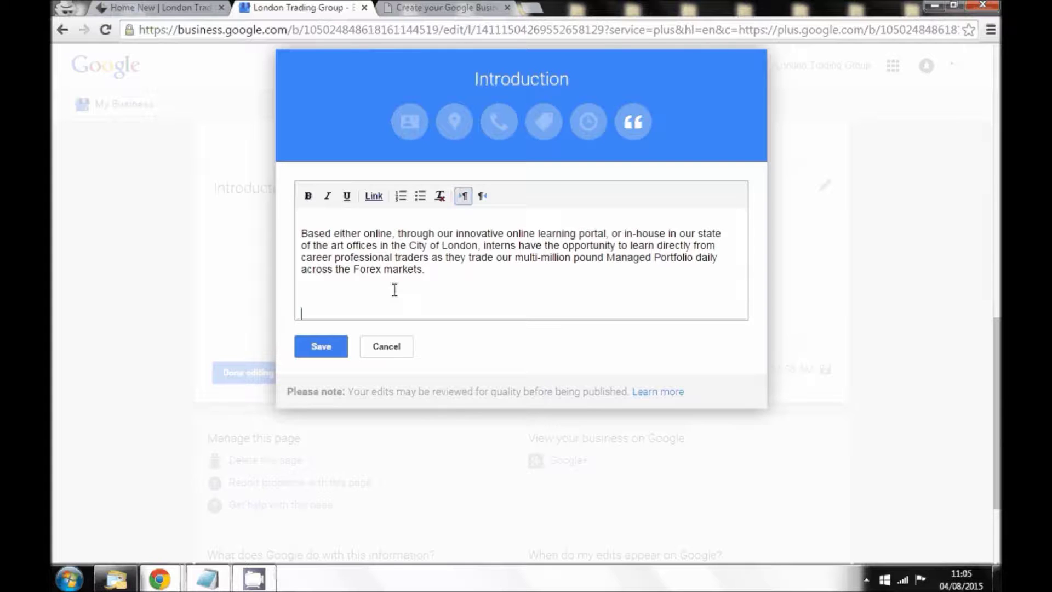
Save the two-paragraph Introduction and click Done editing, leaving the profile 80% complete
{"action": "left_click", "coordinate": [326, 354]}
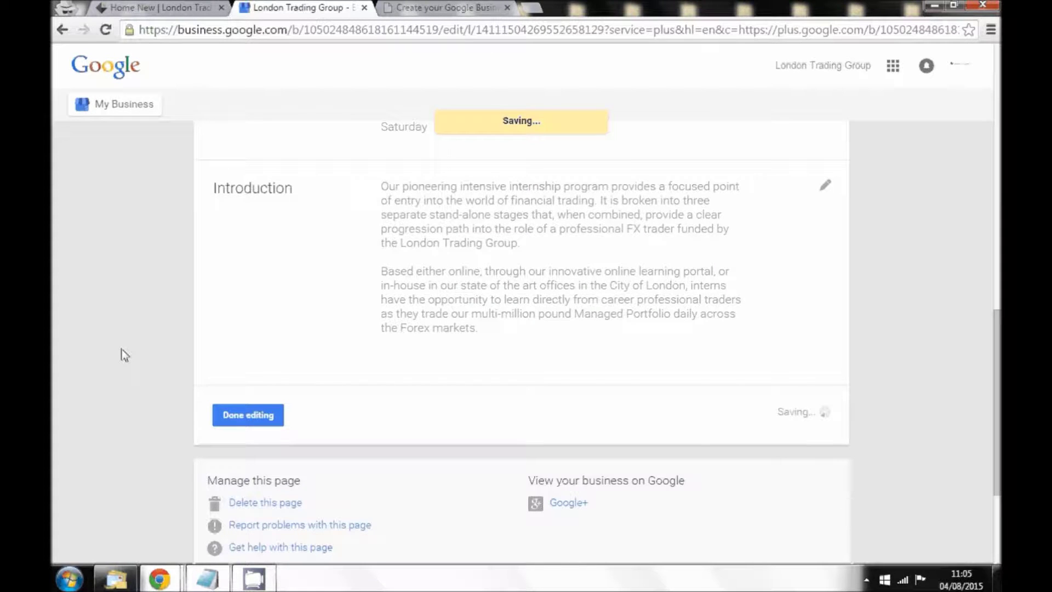
{"action": "scroll", "coordinate": [125, 355], "scroll_direction": "up", "scroll_amount": 14}
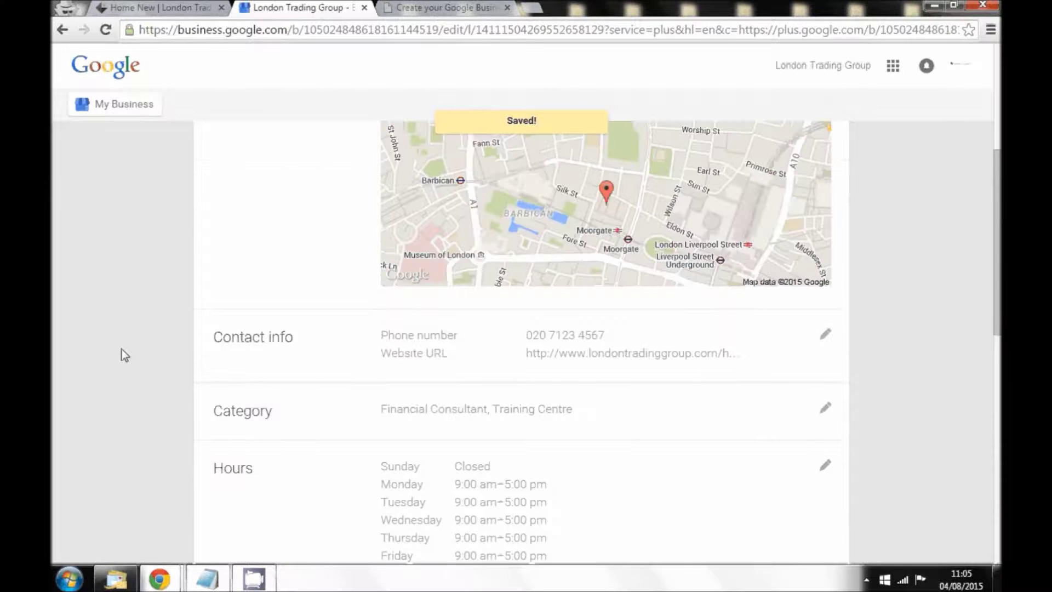
{"action": "scroll", "coordinate": [125, 355], "scroll_direction": "down", "scroll_amount": 11}
{"action": "scroll", "coordinate": [125, 355], "scroll_direction": "down", "scroll_amount": 5}
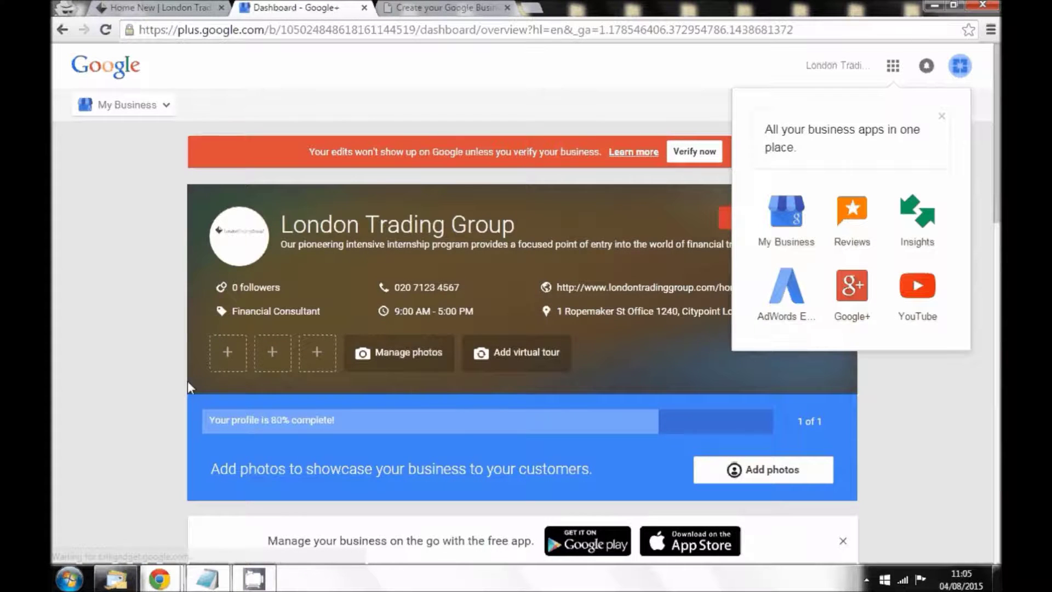
{"action": "left_click", "coordinate": [406, 357]}
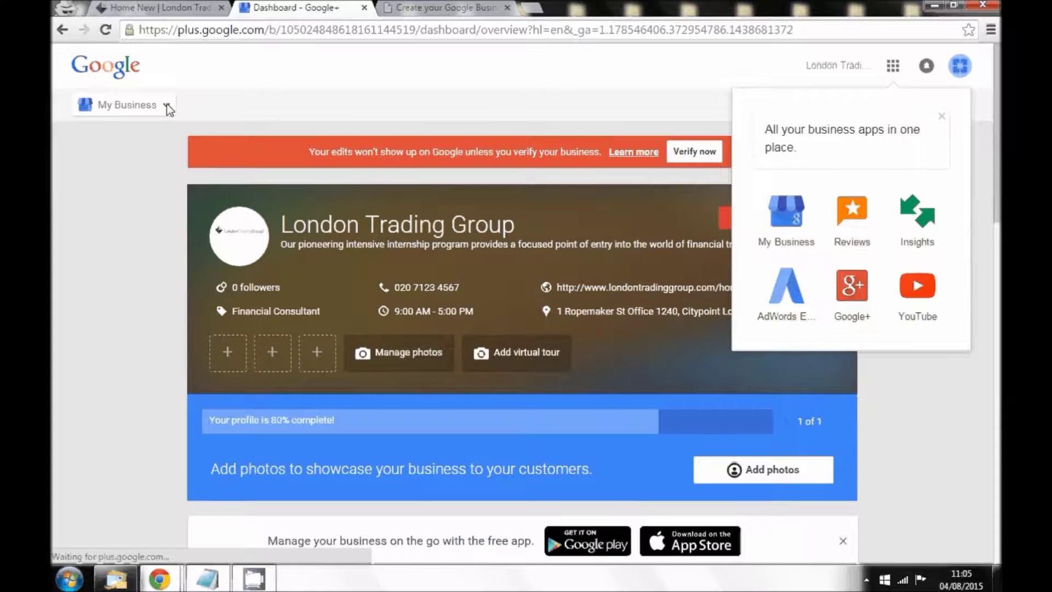
Switch to London Trading Group's Google+ Page from the My Business dropdown
{"action": "left_click", "coordinate": [166, 105]}
{"action": "left_click", "coordinate": [138, 150]}
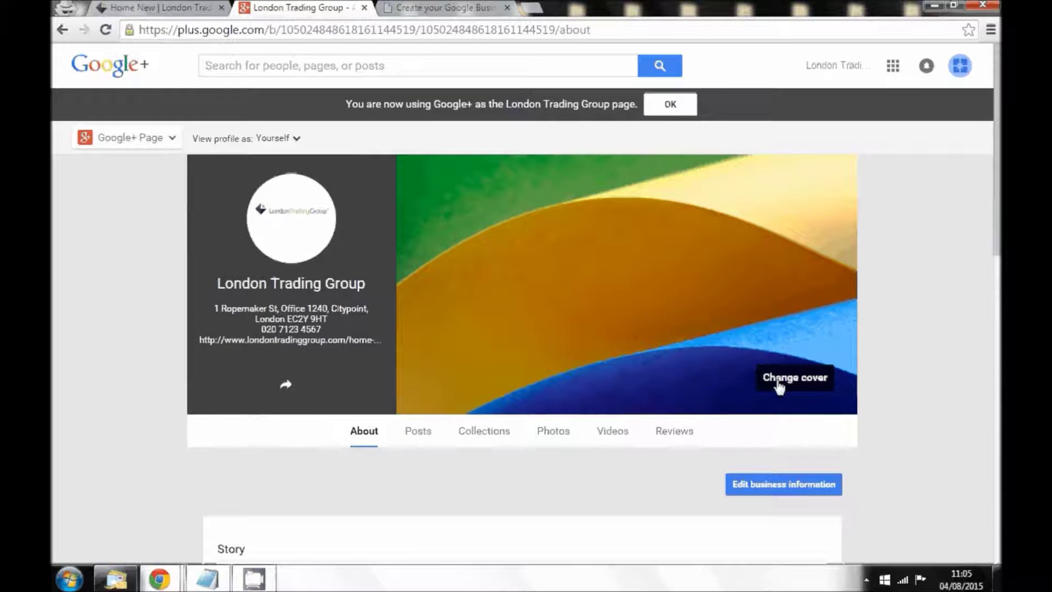
{"action": "left_click", "coordinate": [780, 386]}
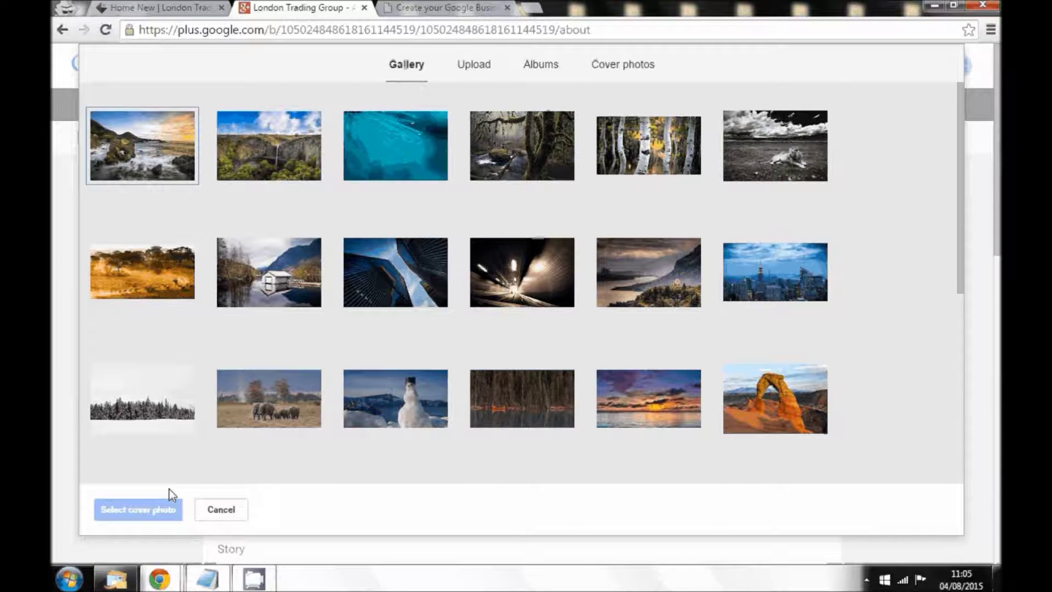
Upload London Trading Group 2.jpg and crop the night skyline as the page's cover photo
{"action": "left_click", "coordinate": [473, 66]}
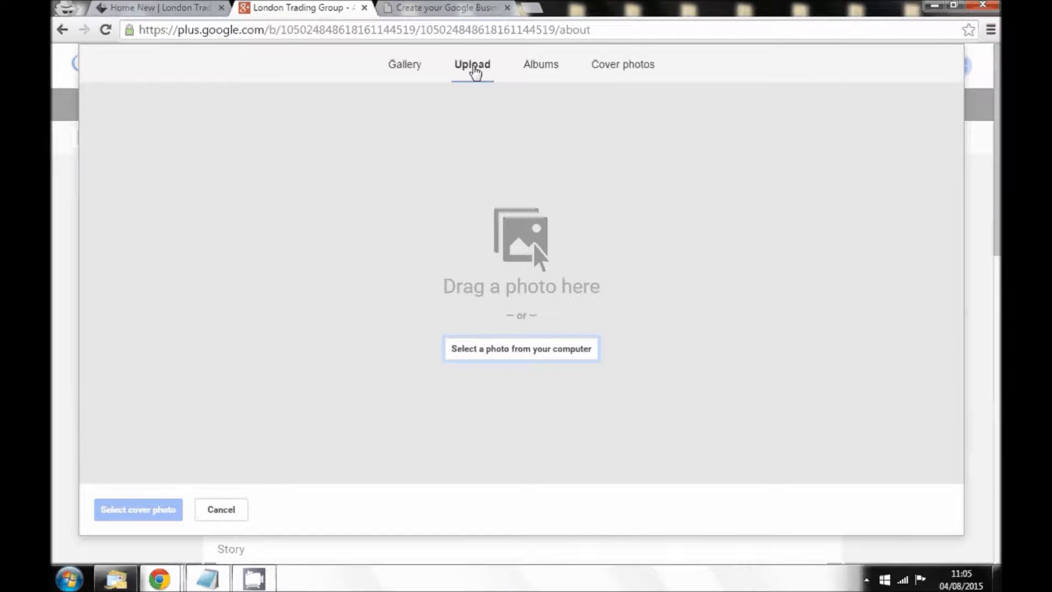
{"action": "left_click", "coordinate": [521, 348]}
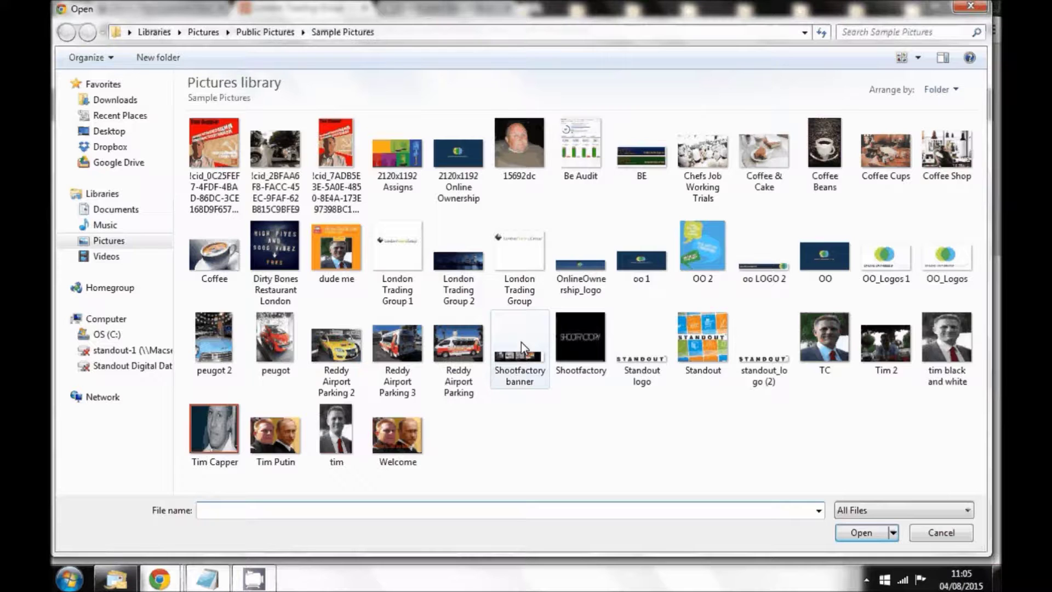
{"action": "left_click", "coordinate": [466, 304]}
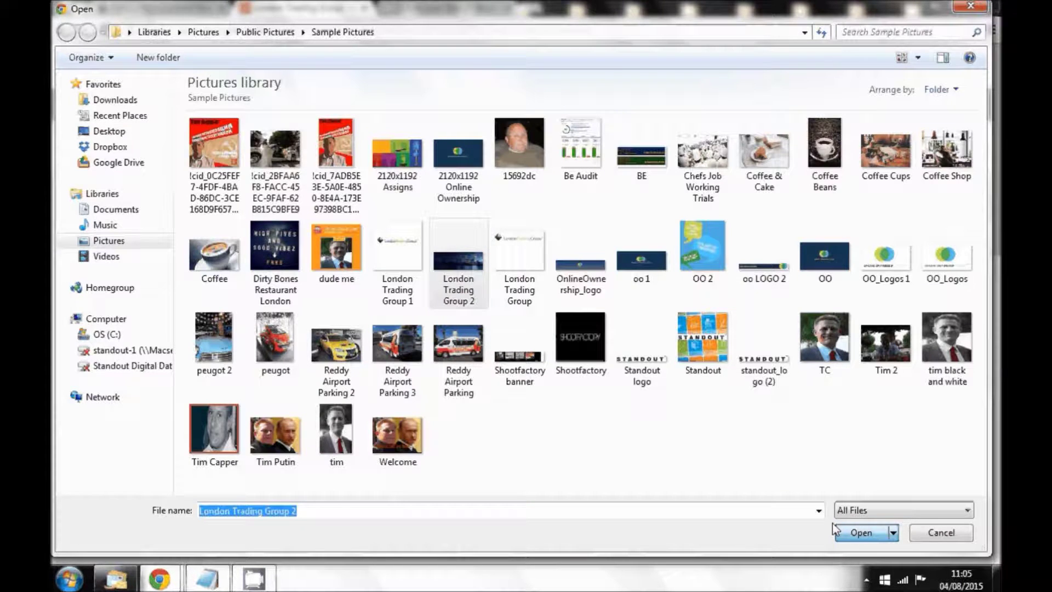
{"action": "left_click", "coordinate": [835, 524]}
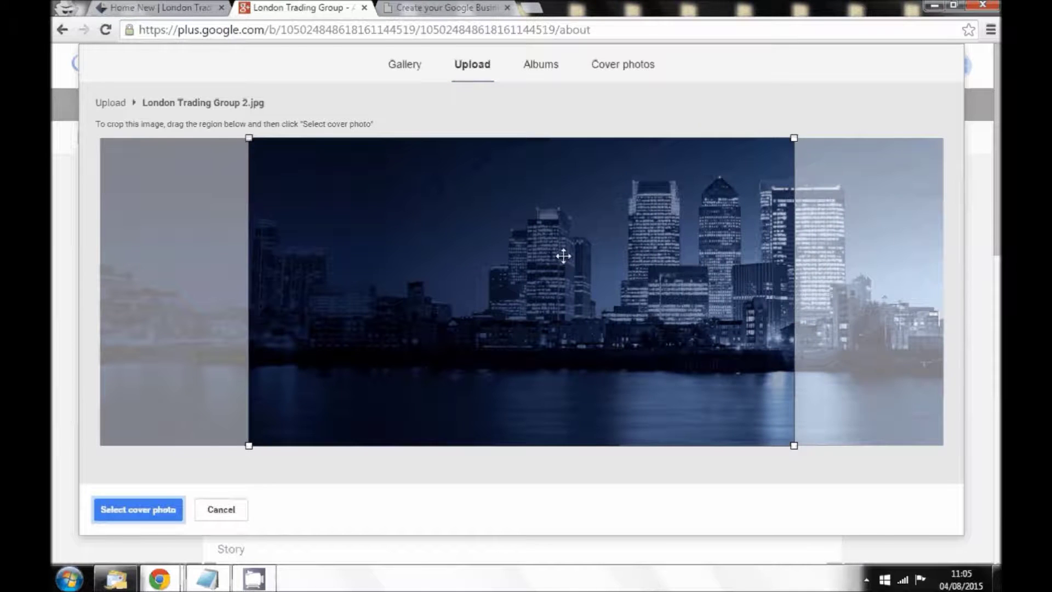
{"action": "left_click_drag", "start_coordinate": [563, 255], "coordinate": [690, 255]}
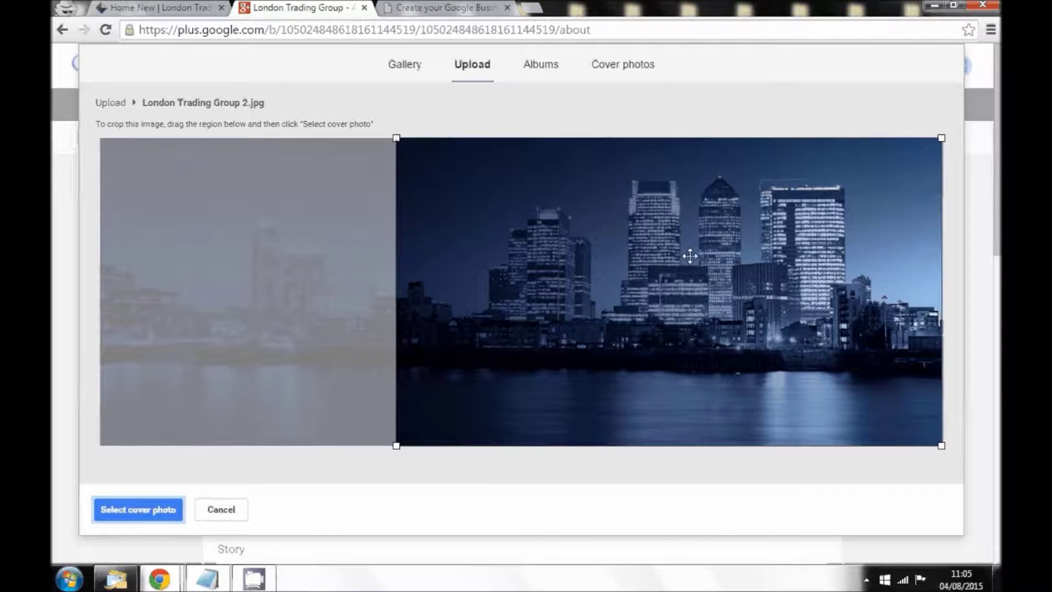
{"action": "left_click", "coordinate": [140, 504]}
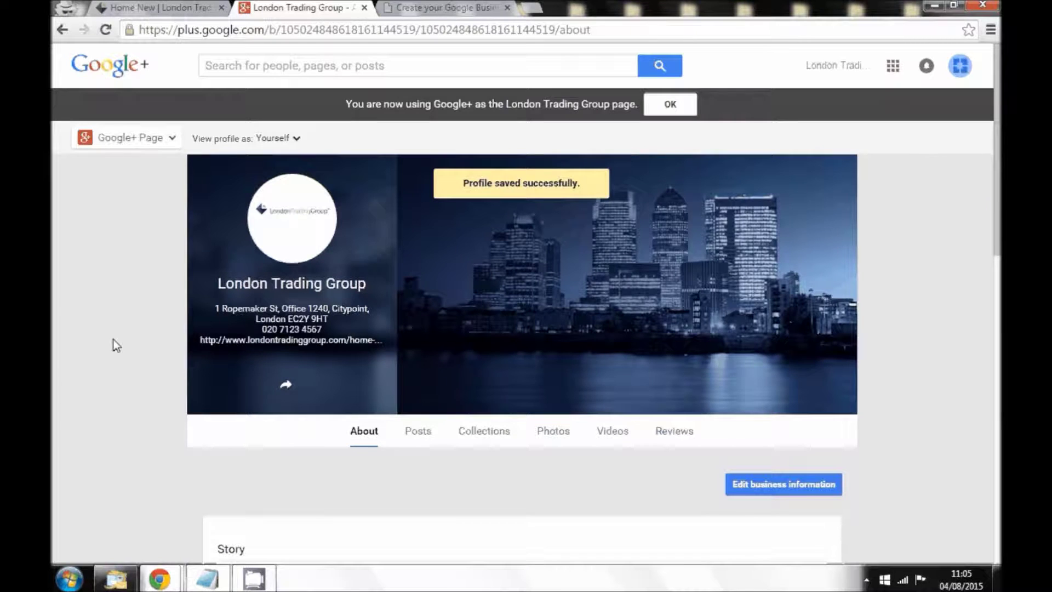
Review the saved About details, then return to the My Business dashboard from the navigation drawer
{"action": "scroll", "coordinate": [116, 345], "scroll_direction": "down", "scroll_amount": 3}
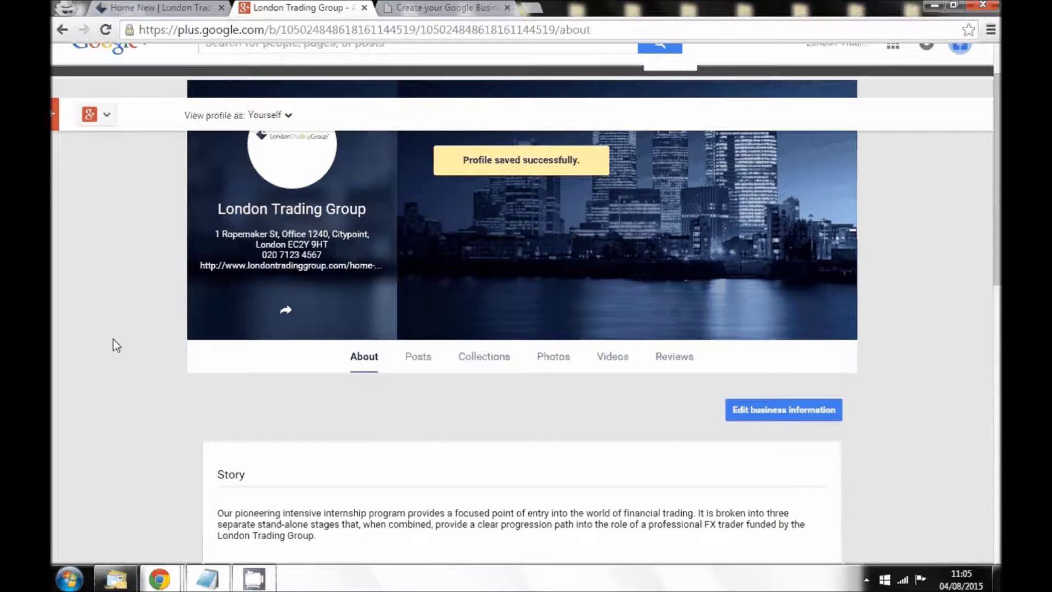
{"action": "scroll", "coordinate": [116, 345], "scroll_direction": "down", "scroll_amount": 1}
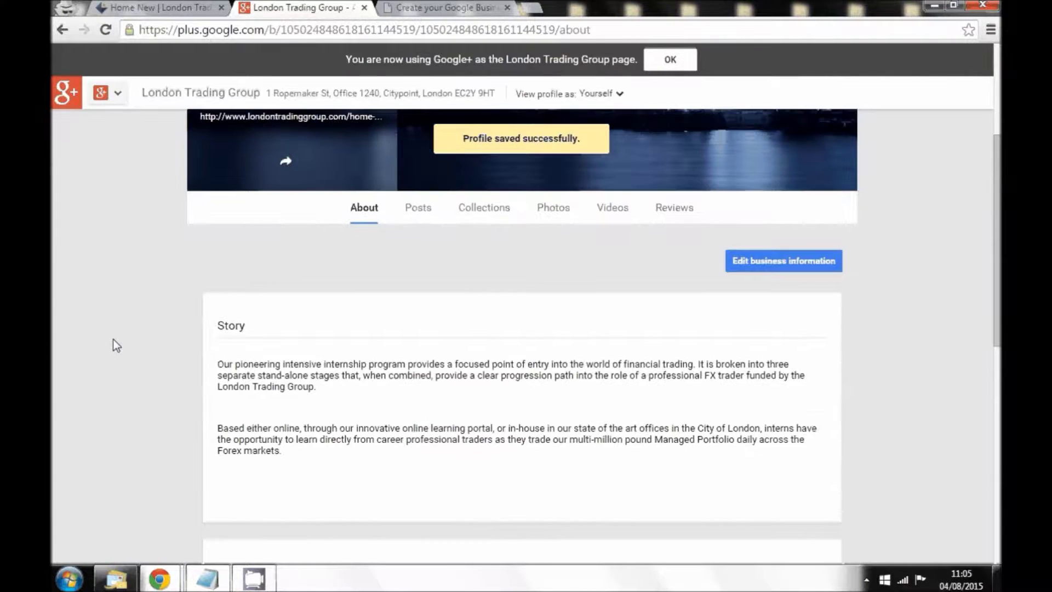
{"action": "scroll", "coordinate": [116, 345], "scroll_direction": "down", "scroll_amount": 4}
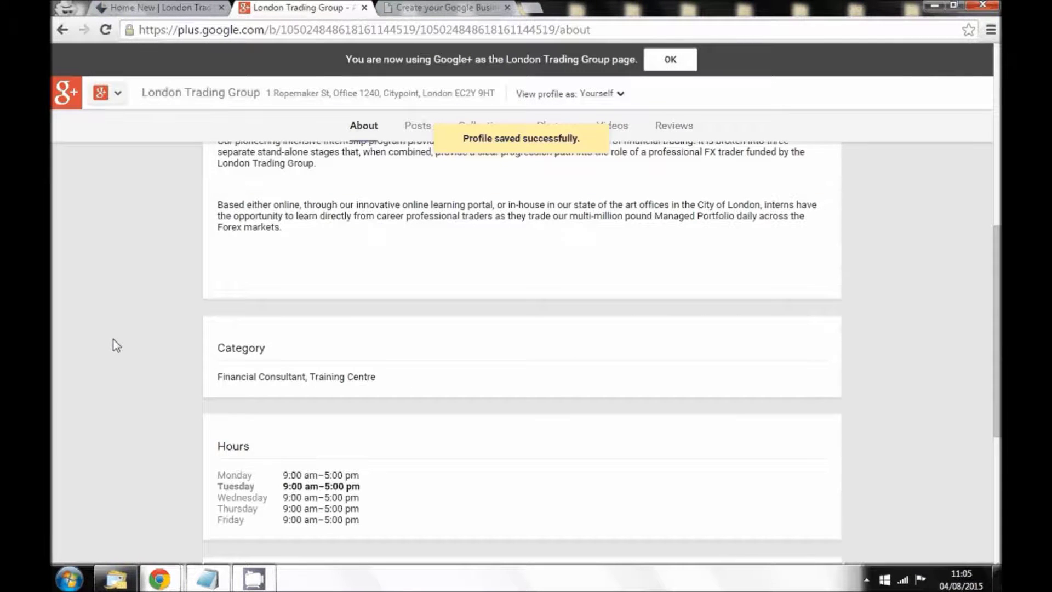
{"action": "scroll", "coordinate": [116, 345], "scroll_direction": "down", "scroll_amount": 4}
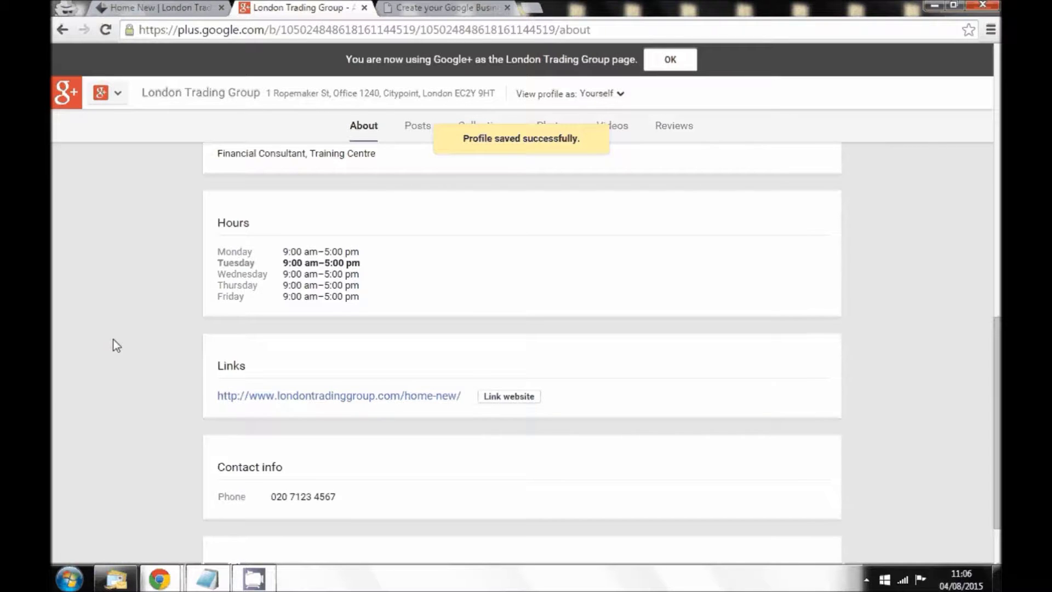
{"action": "scroll", "coordinate": [116, 345], "scroll_direction": "up", "scroll_amount": 8}
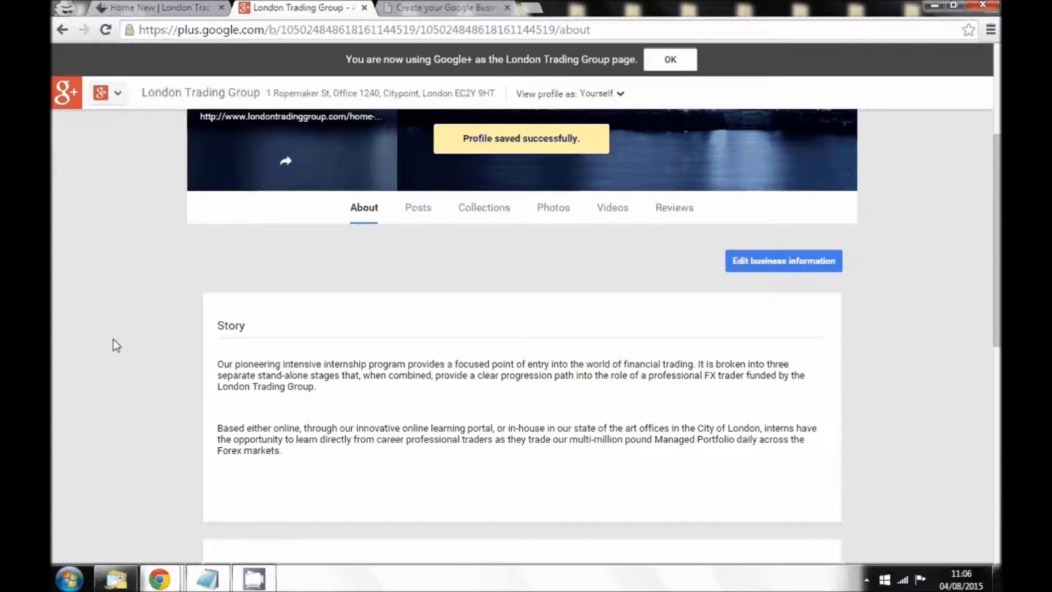
{"action": "scroll", "coordinate": [114, 345], "scroll_direction": "up", "scroll_amount": 4}
{"action": "mouse_move", "coordinate": [174, 143]}
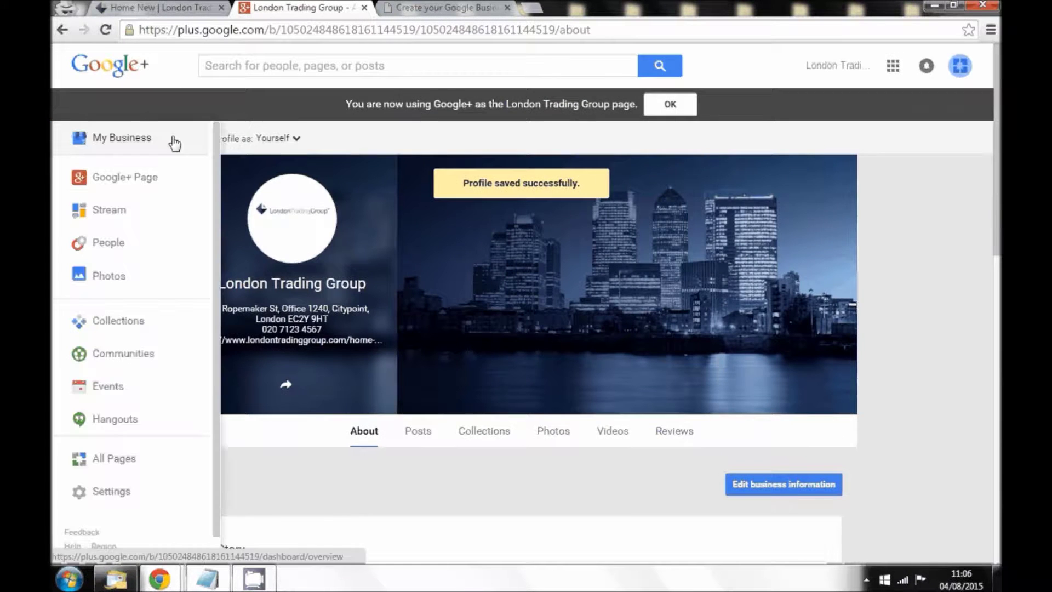
{"action": "left_click", "coordinate": [125, 142]}
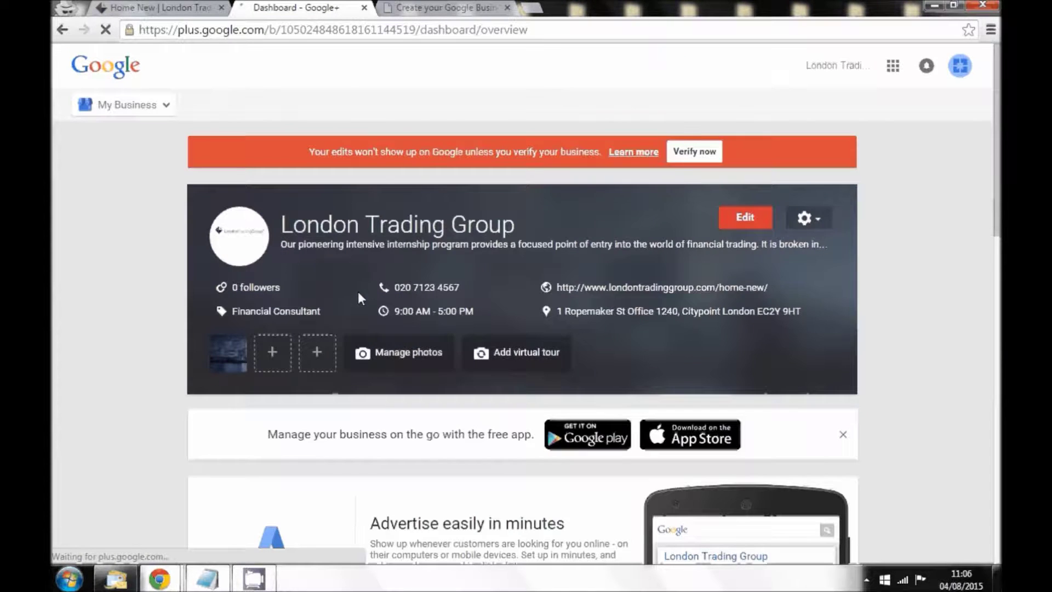
Open Business Photos, dismiss its introduction, and review the logo and skyline identity photos
{"action": "left_click", "coordinate": [390, 361]}
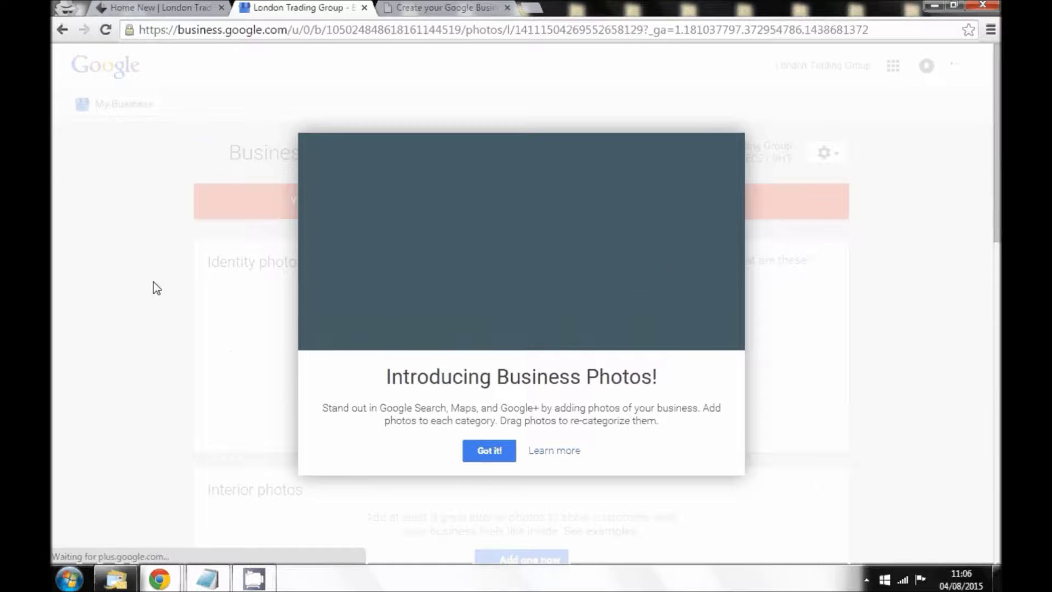
{"action": "left_click", "coordinate": [487, 450]}
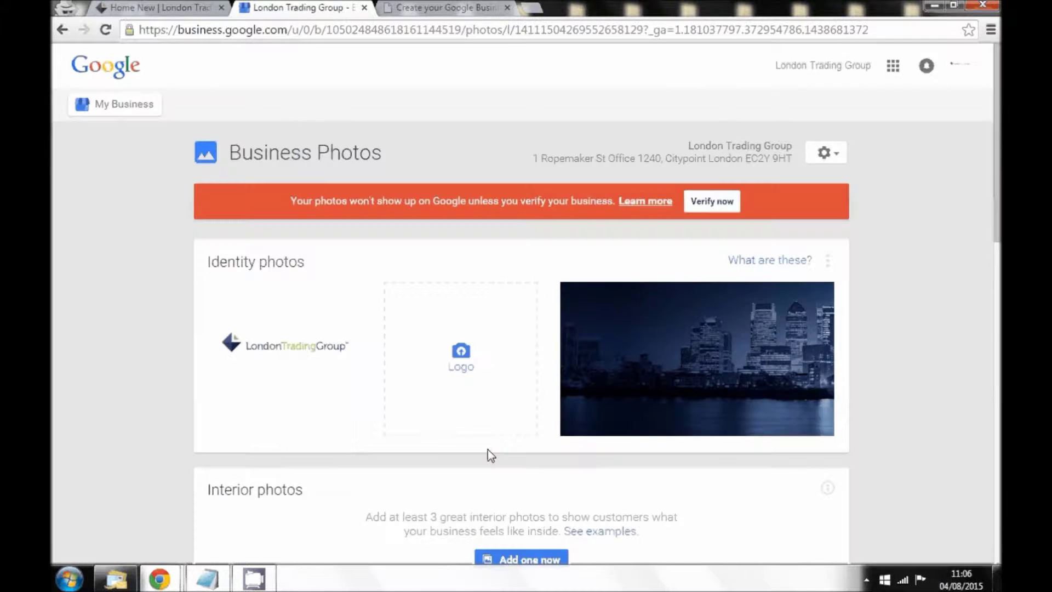
{"action": "scroll", "coordinate": [120, 267], "scroll_direction": "down", "scroll_amount": 3}
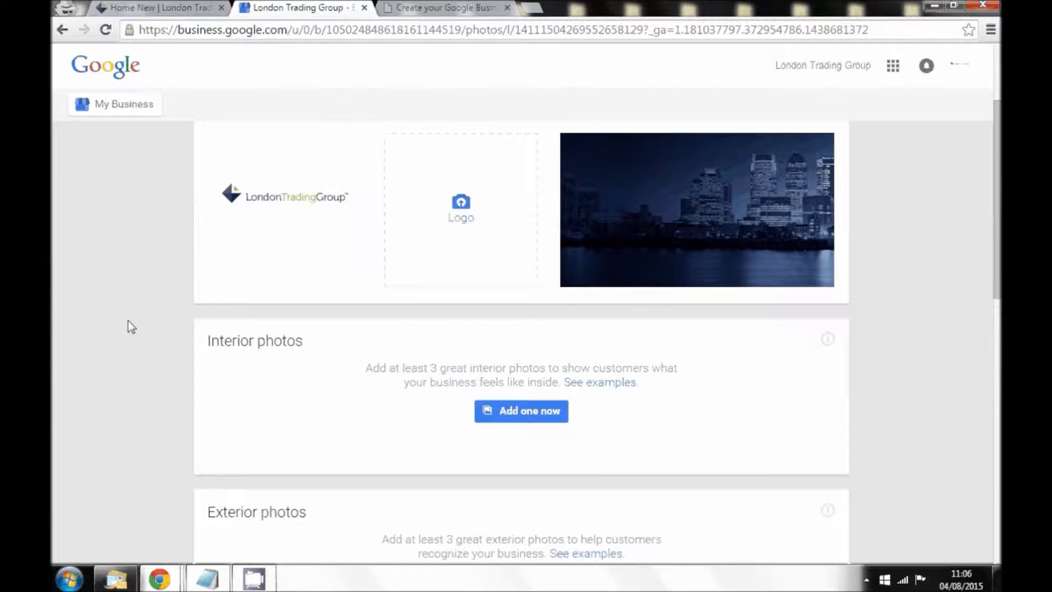
{"action": "scroll", "coordinate": [129, 321], "scroll_direction": "down", "scroll_amount": 2}
{"action": "scroll", "coordinate": [365, 378], "scroll_direction": "down", "scroll_amount": 5}
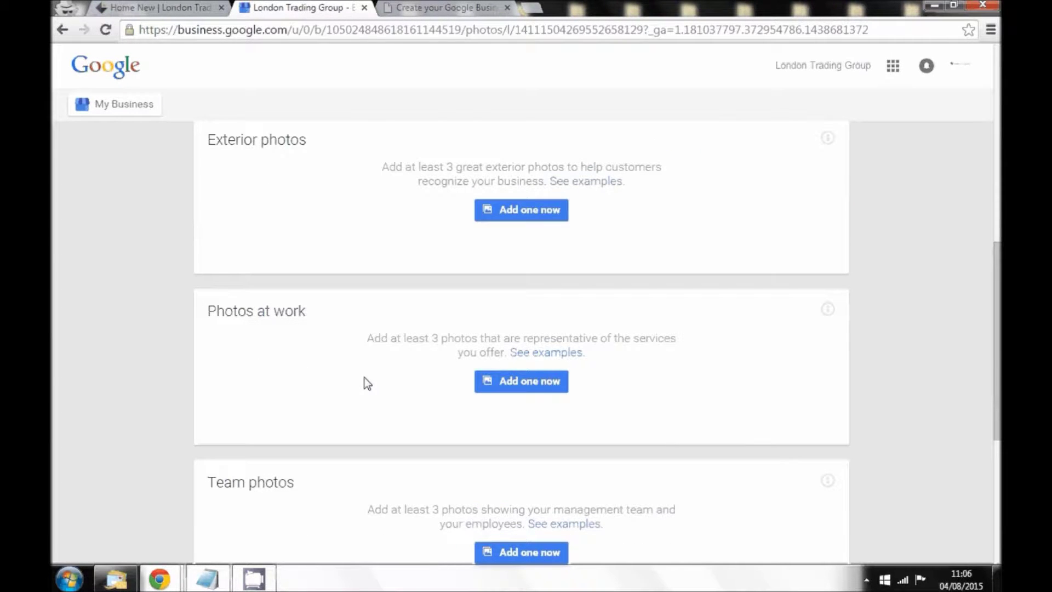
{"action": "scroll", "coordinate": [367, 383], "scroll_direction": "down", "scroll_amount": 4}
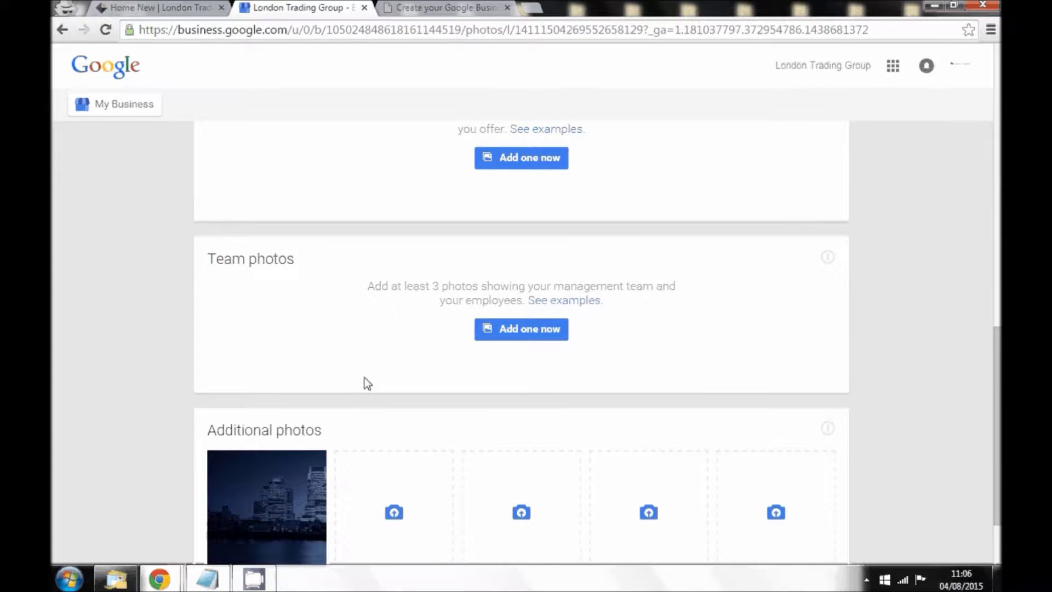
{"action": "scroll", "coordinate": [121, 371], "scroll_direction": "down", "scroll_amount": 2}
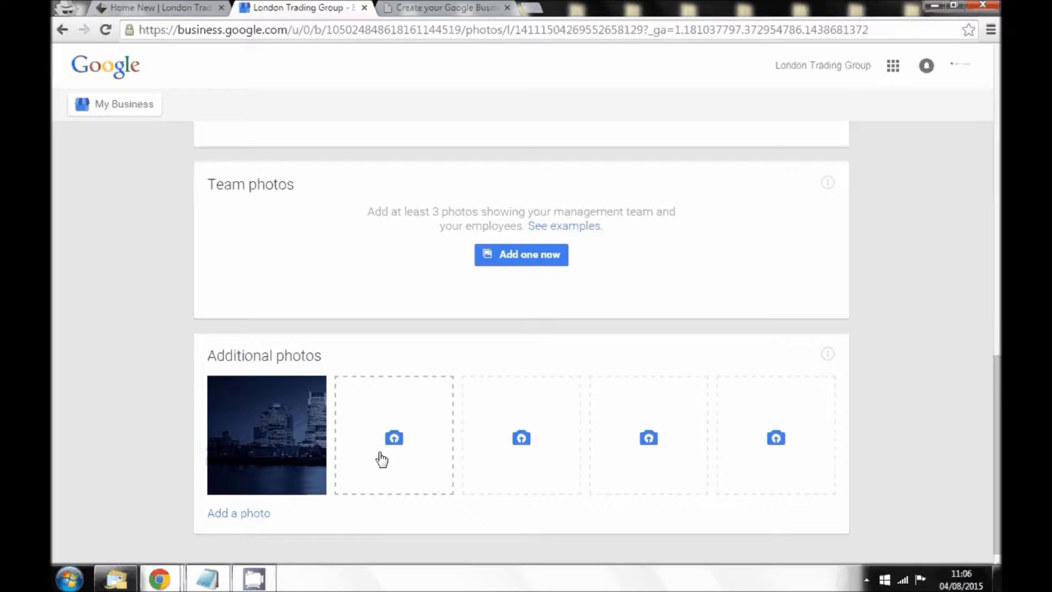
{"action": "scroll", "coordinate": [137, 389], "scroll_direction": "up", "scroll_amount": 4}
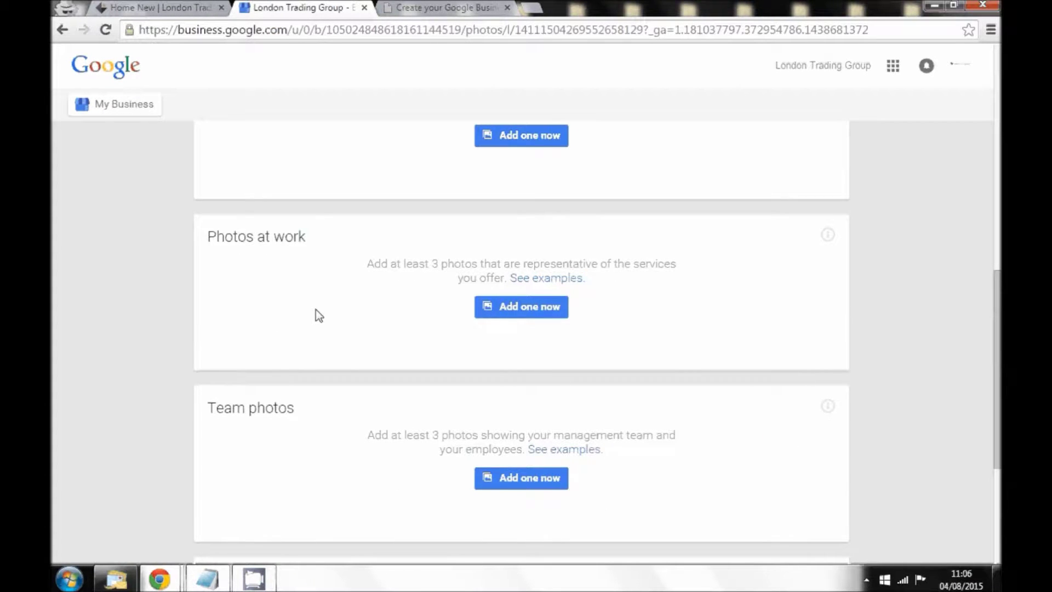
{"action": "scroll", "coordinate": [315, 309], "scroll_direction": "up", "scroll_amount": 8}
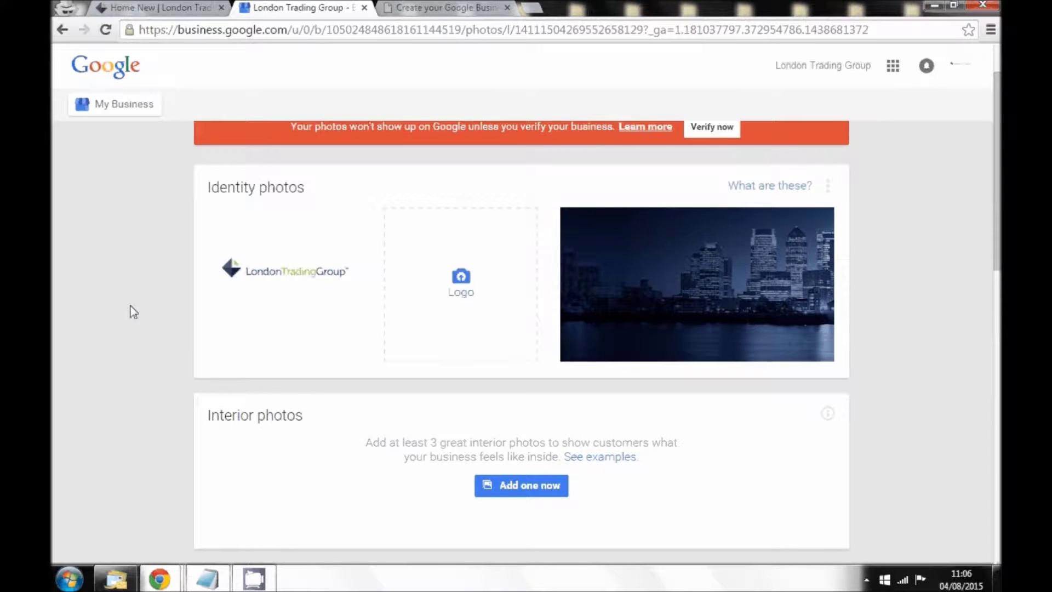
{"action": "scroll", "coordinate": [130, 305], "scroll_direction": "up", "scroll_amount": 2}
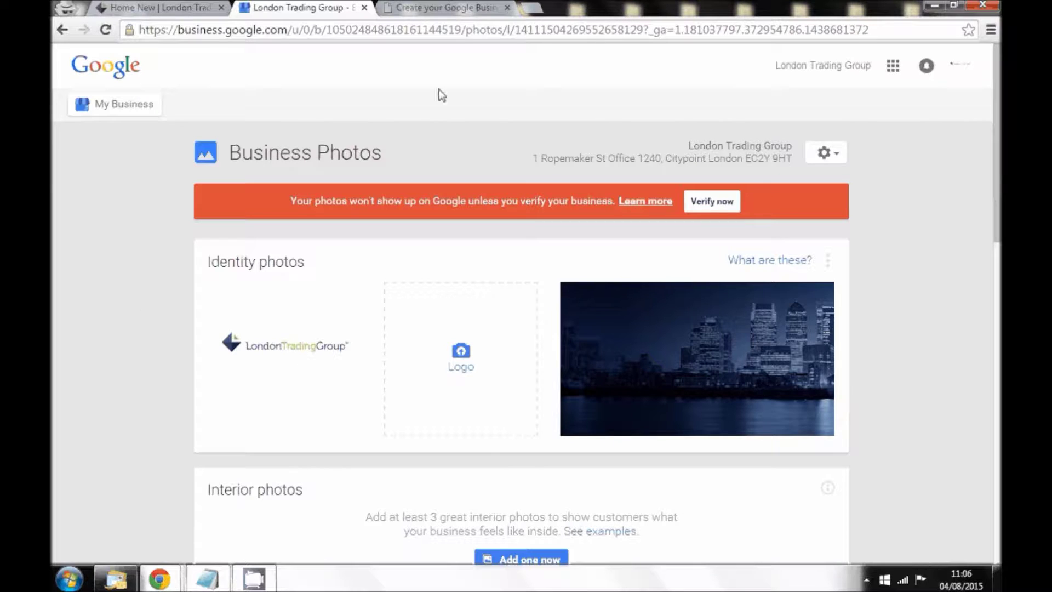
Have the verification code mailed by postcard to the London Trading Group office
{"action": "left_click", "coordinate": [713, 207]}
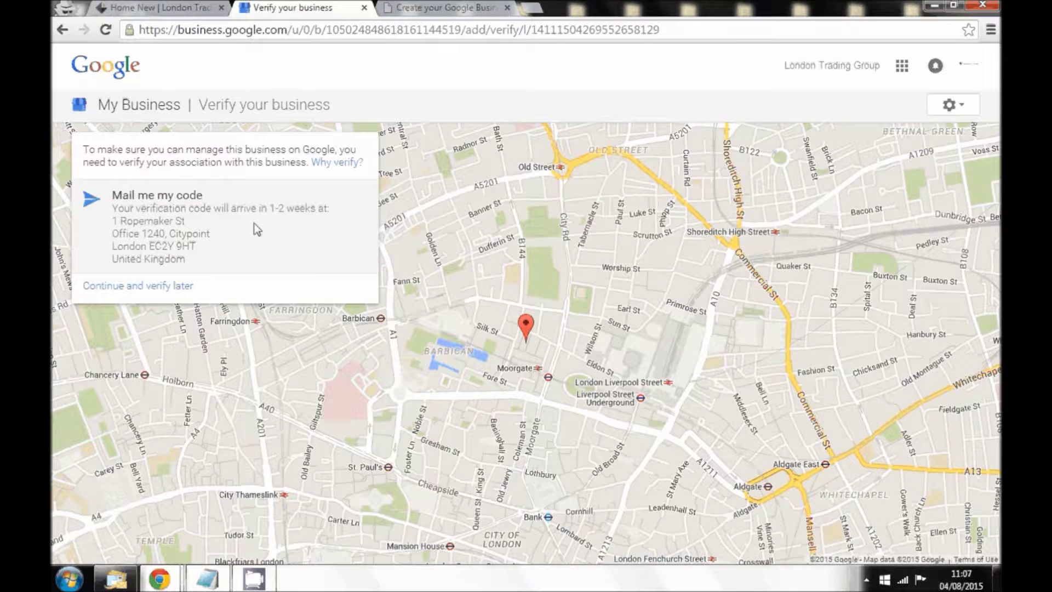
{"action": "left_click", "coordinate": [223, 227]}
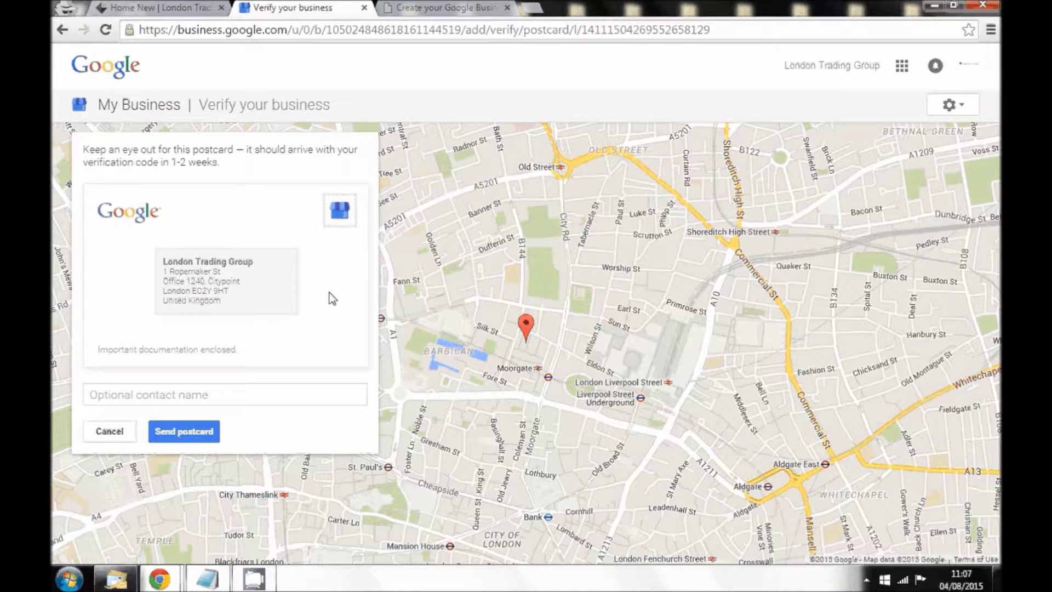
{"action": "left_click", "coordinate": [192, 433]}
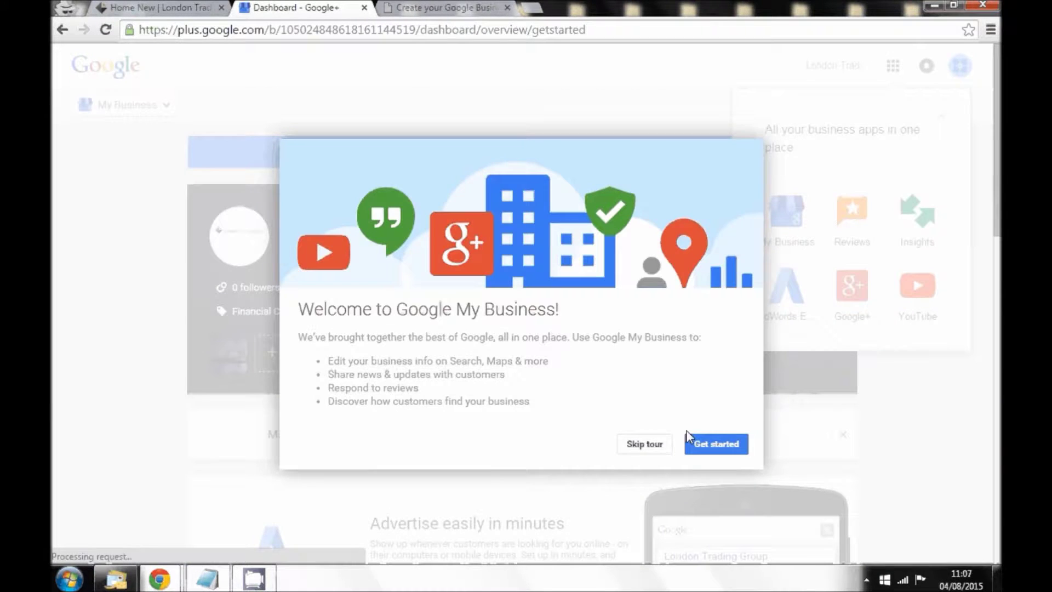
Close the welcome dialog, open Enter code, and review dashboard cards showing the code was sent
{"action": "left_click", "coordinate": [692, 441]}
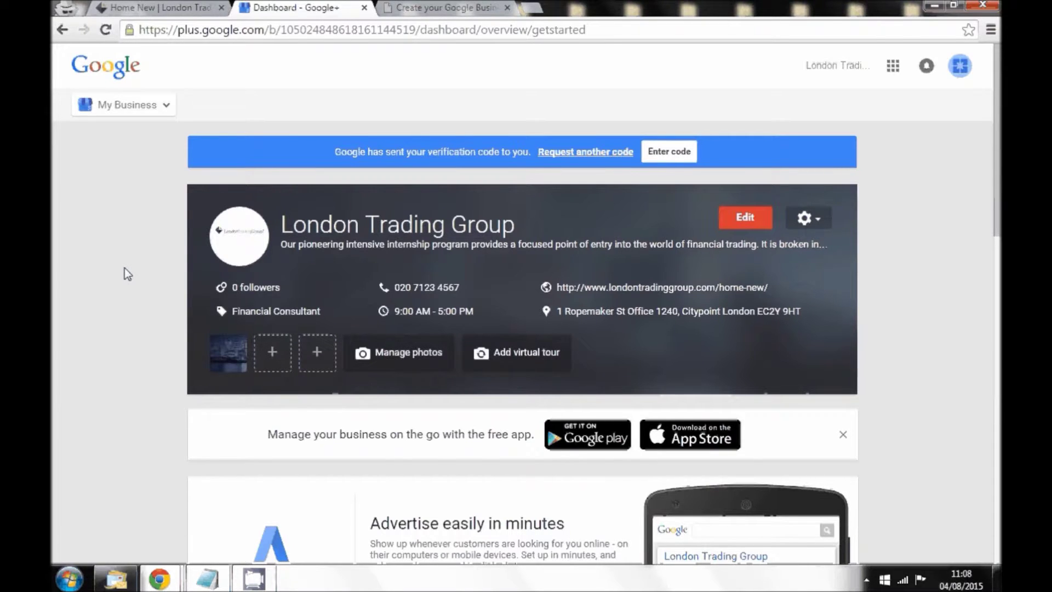
{"action": "scroll", "coordinate": [123, 268], "scroll_direction": "down", "scroll_amount": 5}
{"action": "scroll", "coordinate": [124, 267], "scroll_direction": "up", "scroll_amount": 5}
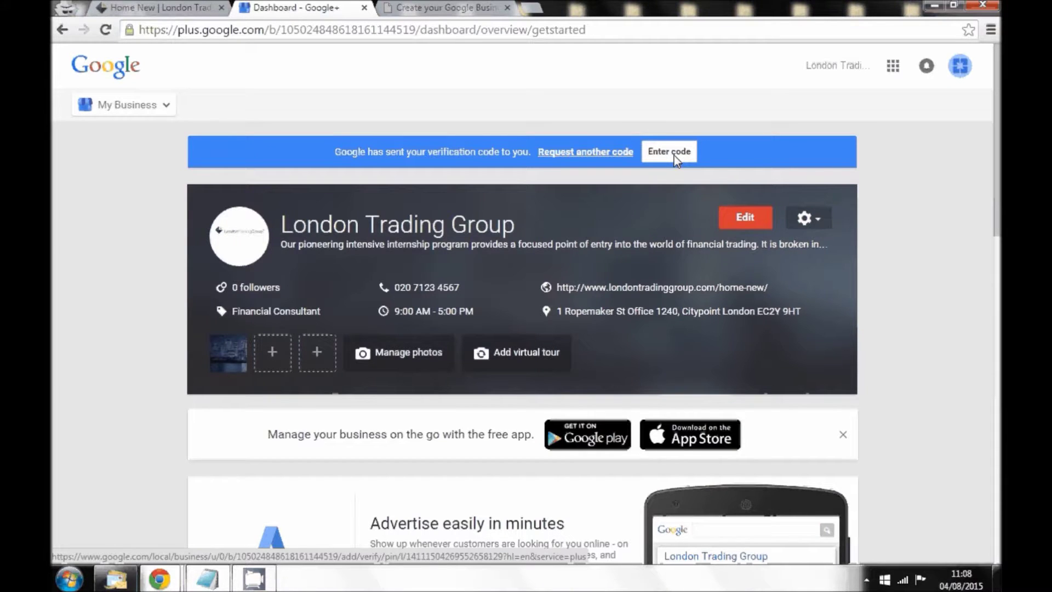
{"action": "left_click", "coordinate": [675, 159]}
{"action": "scroll", "coordinate": [146, 303], "scroll_direction": "down", "scroll_amount": 5}
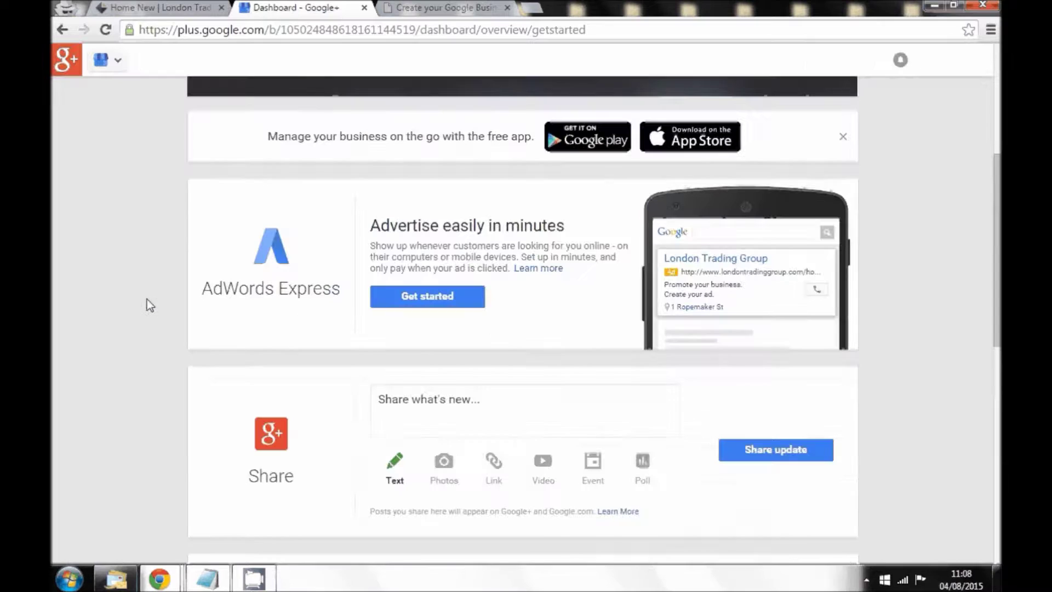
{"action": "scroll", "coordinate": [147, 299], "scroll_direction": "down", "scroll_amount": 4}
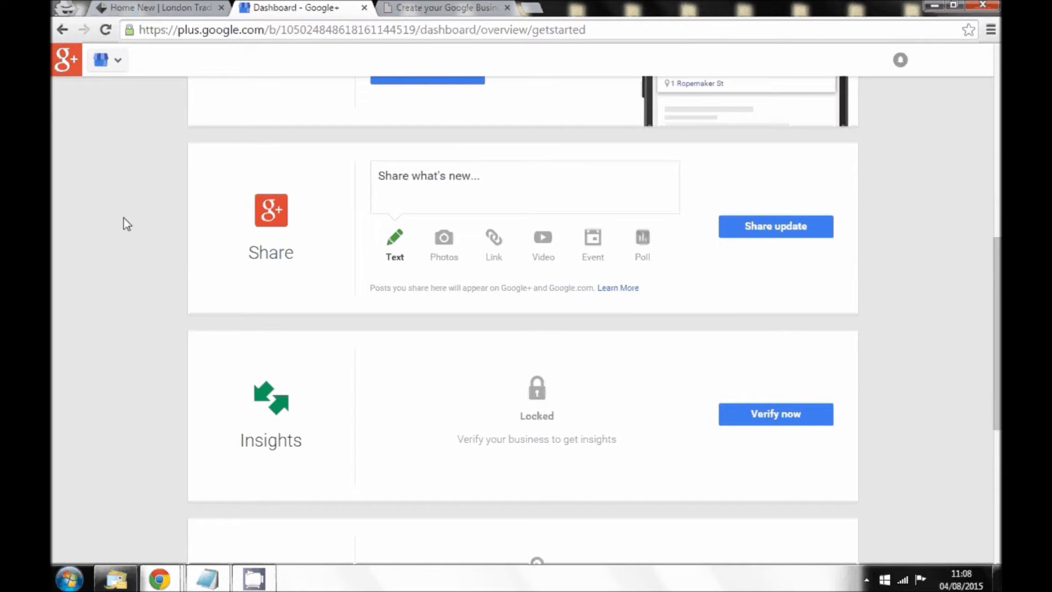
{"action": "scroll", "coordinate": [126, 219], "scroll_direction": "up", "scroll_amount": 10}
Switch from My Business to the Google+ Page and view its About page with logo and skyline cover
{"action": "left_click", "coordinate": [165, 104]}
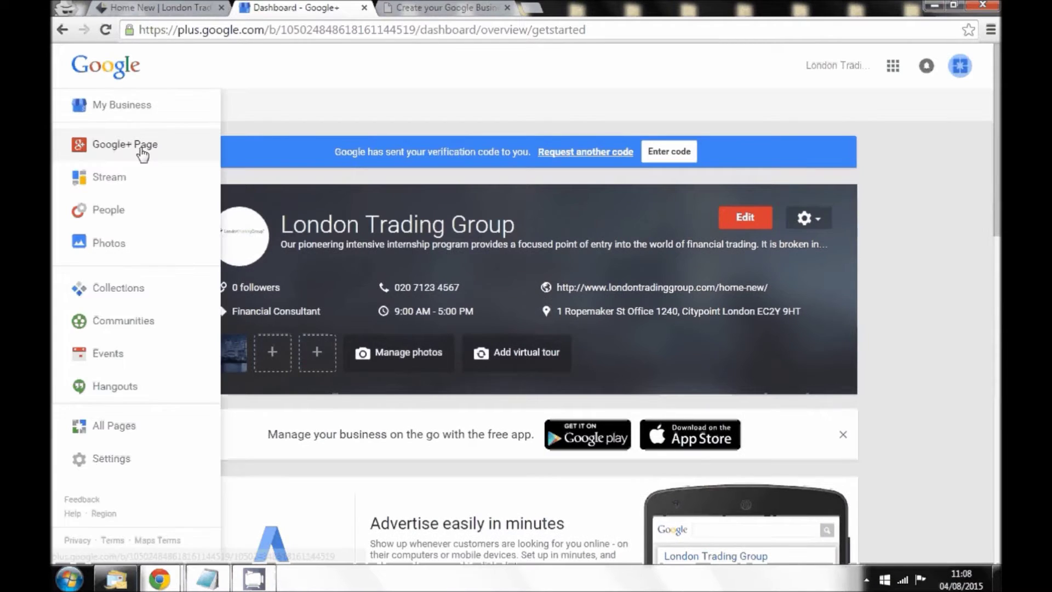
{"action": "left_click", "coordinate": [141, 146]}
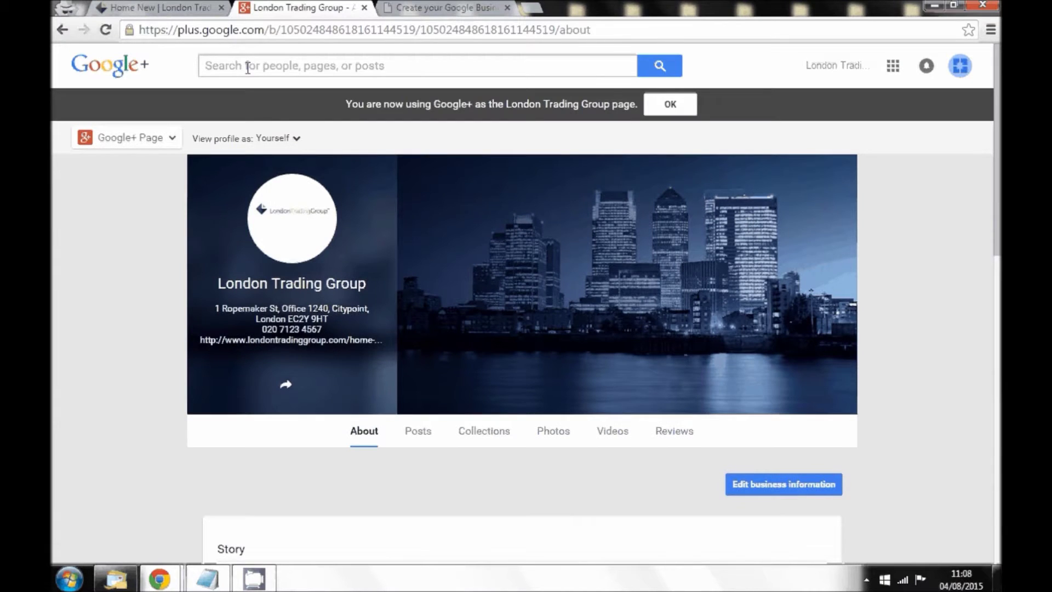
{"action": "left_click", "coordinate": [247, 68]}
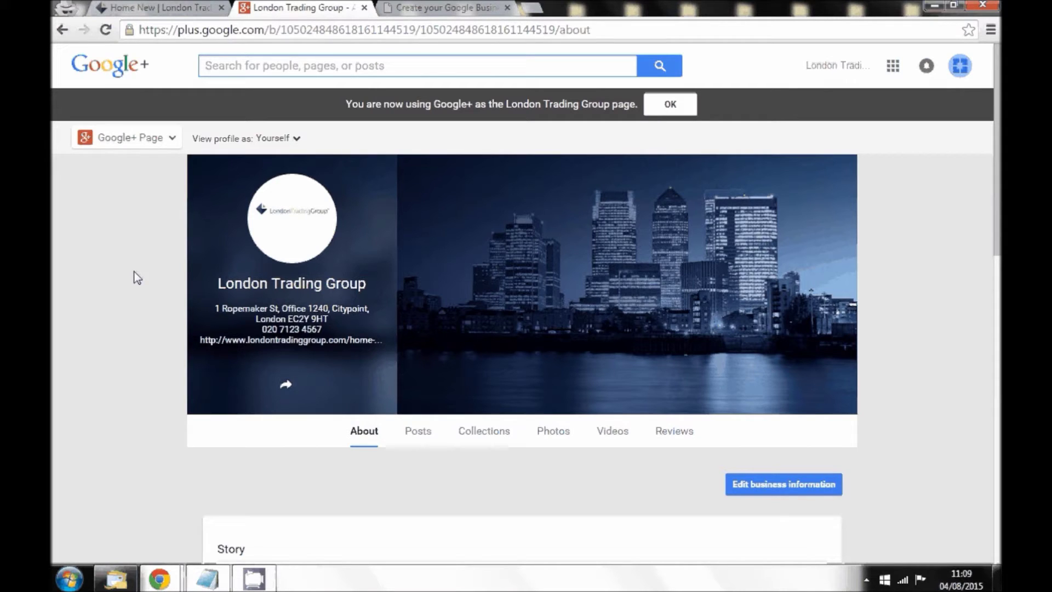
{"action": "mouse_move", "coordinate": [707, 225]}
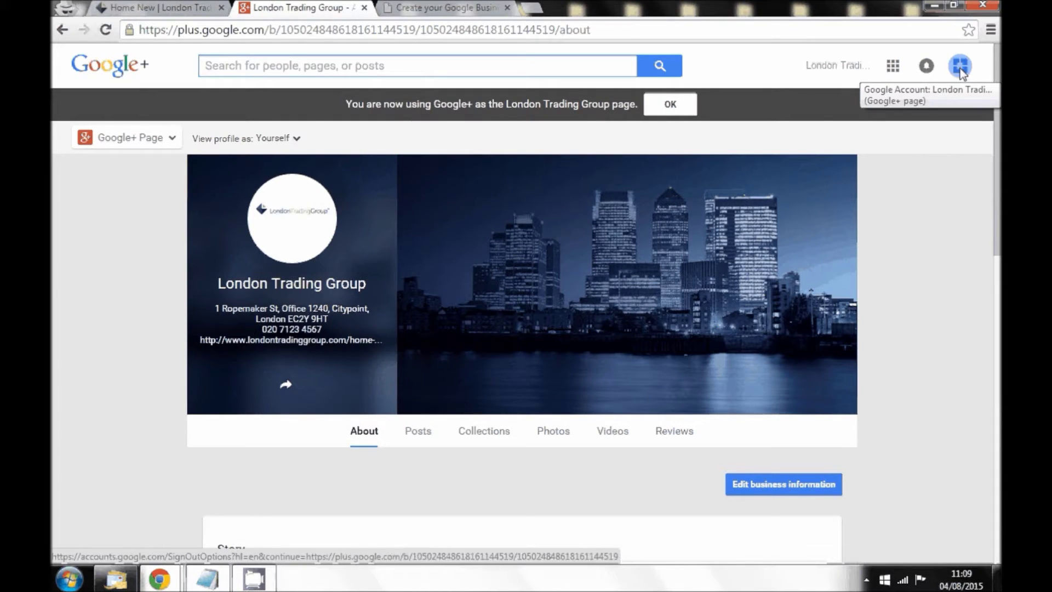
Return to the Create your Google Business Page guide and close the Online Ownership Google+ tab
{"action": "left_click", "coordinate": [429, 8]}
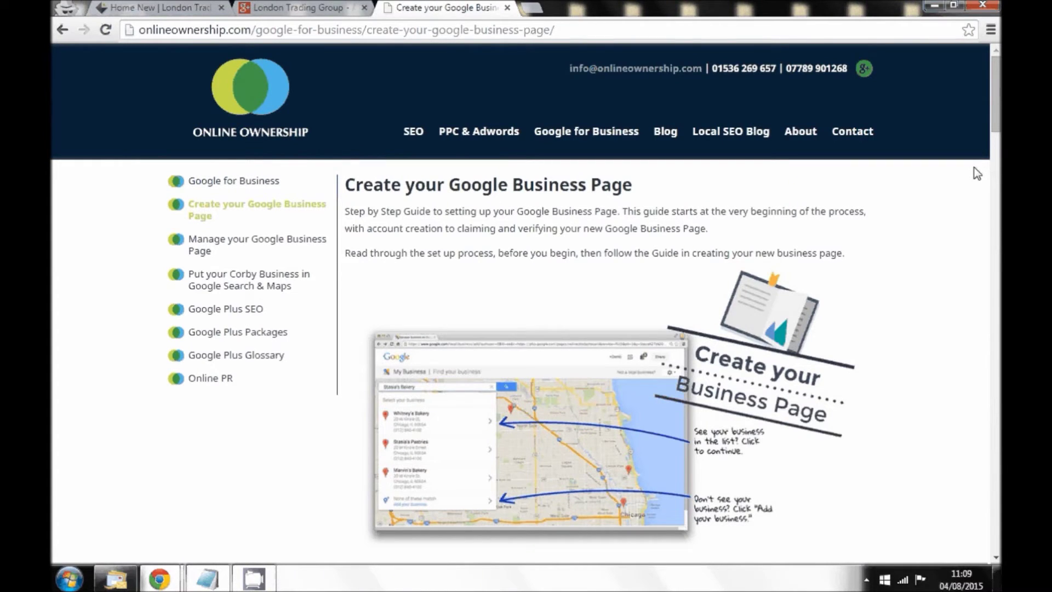
{"action": "left_click_drag", "start_coordinate": [995, 93], "coordinate": [996, 490]}
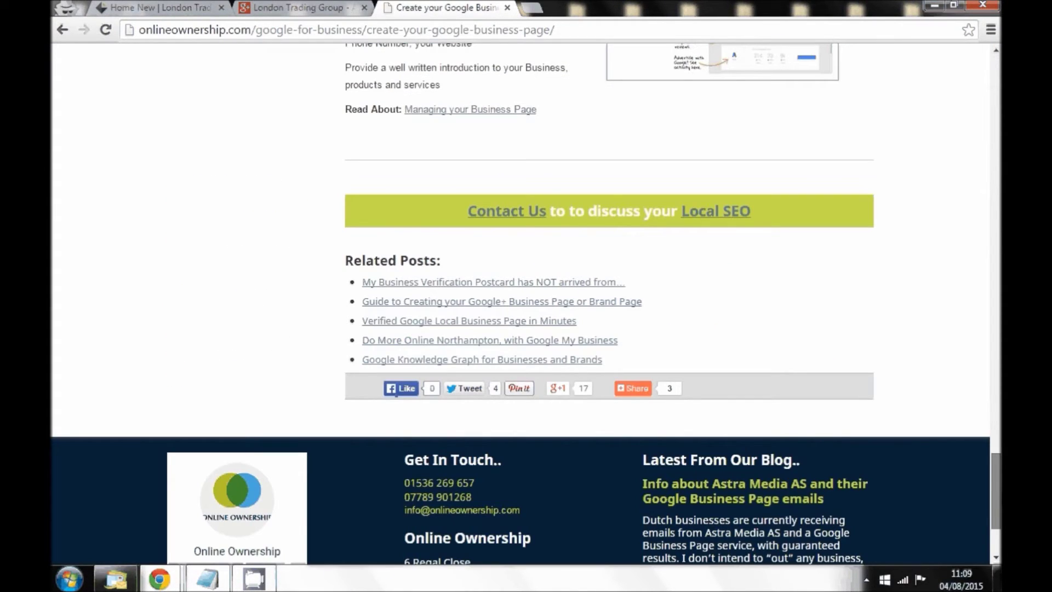
{"action": "scroll", "coordinate": [526, 301], "scroll_direction": "up", "scroll_amount": 4}
{"action": "scroll", "coordinate": [526, 301], "scroll_direction": "up", "scroll_amount": 15}
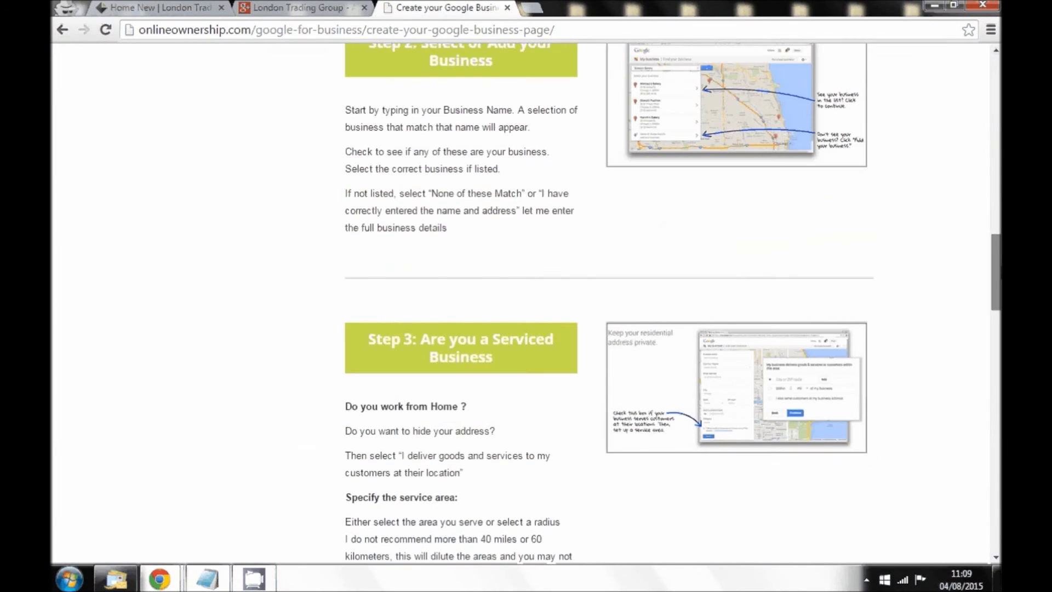
{"action": "scroll", "coordinate": [241, 412], "scroll_direction": "down", "scroll_amount": 15}
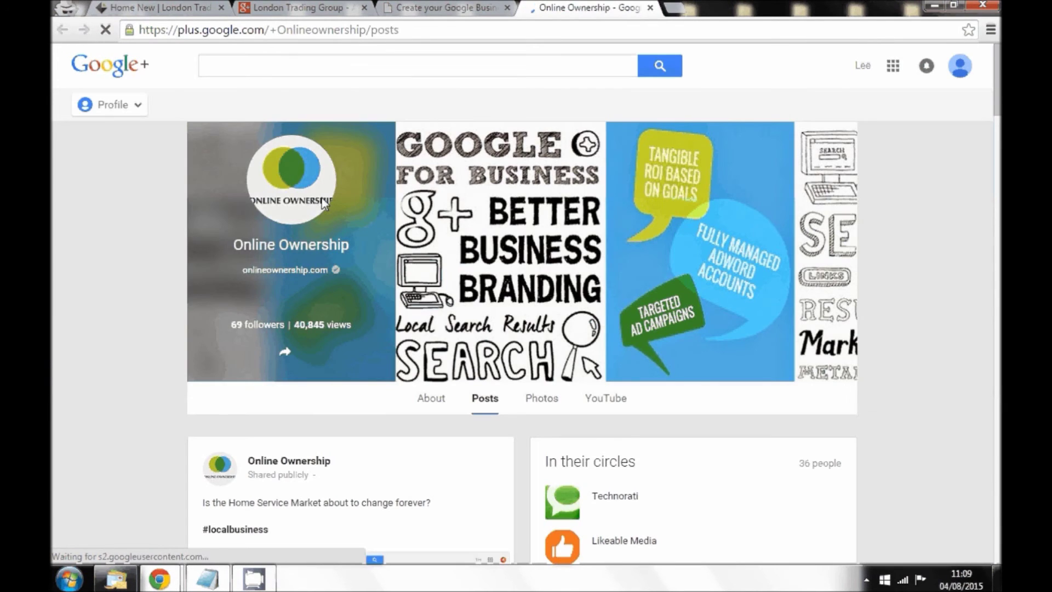
{"action": "left_click", "coordinate": [651, 8]}
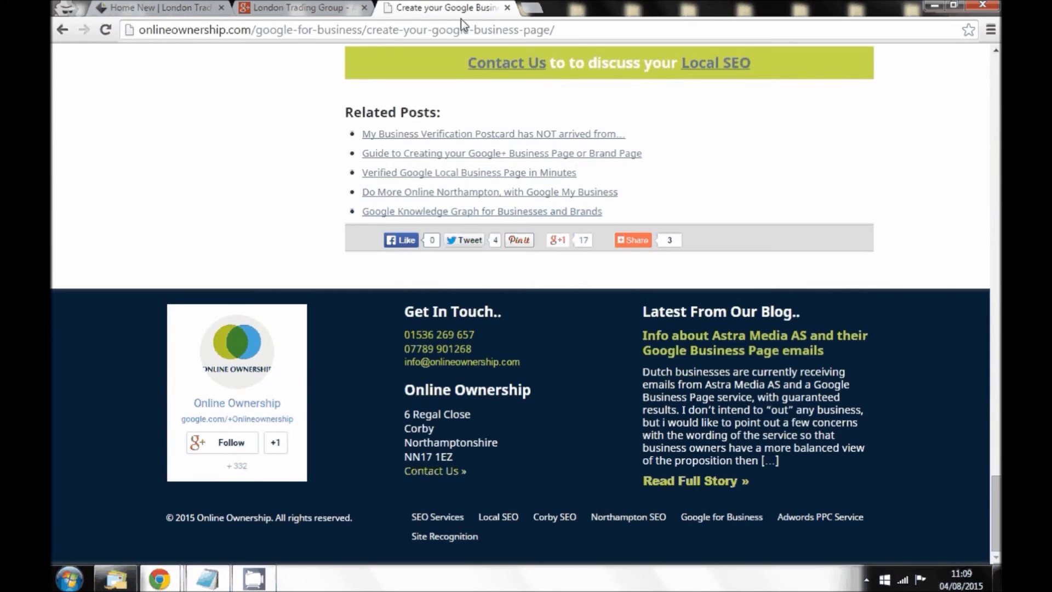